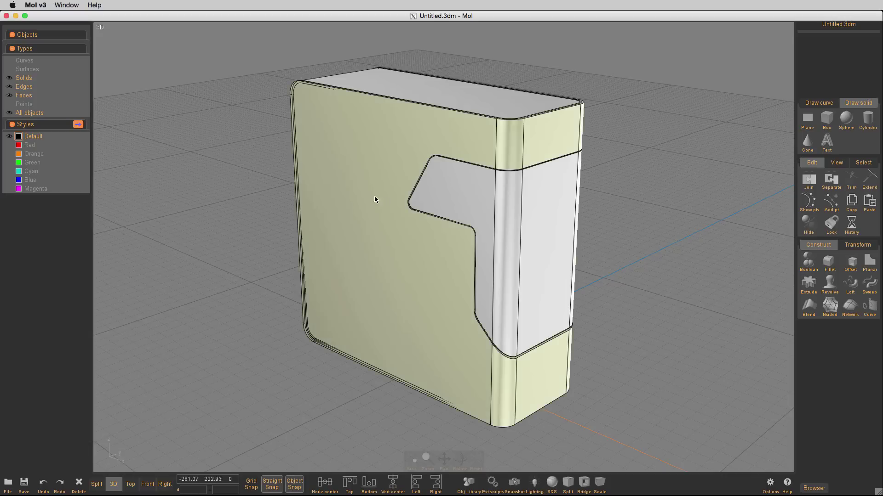
Examine how ShowcaseBox is built by selecting its separate solids one after another, and clear the selection
right_click_drag(532, 242, 500, 221)
left_click(415, 257)
right_click_drag(443, 186, 445, 204)
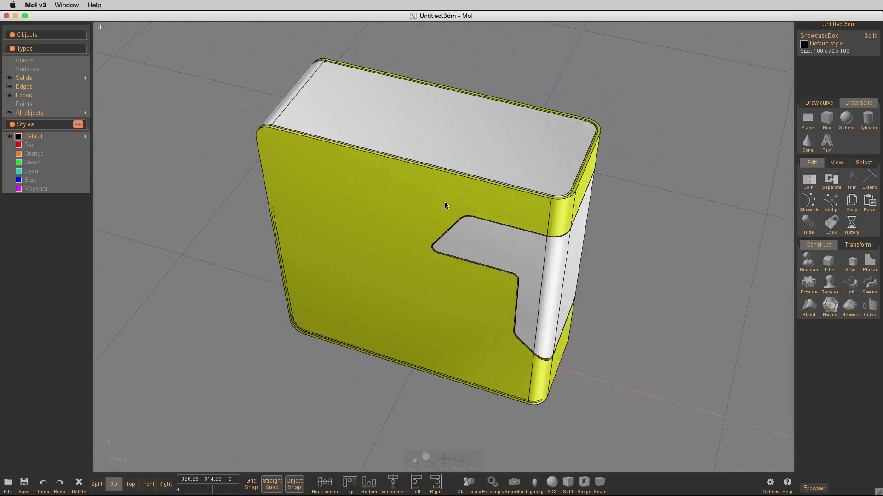
left_click(423, 130)
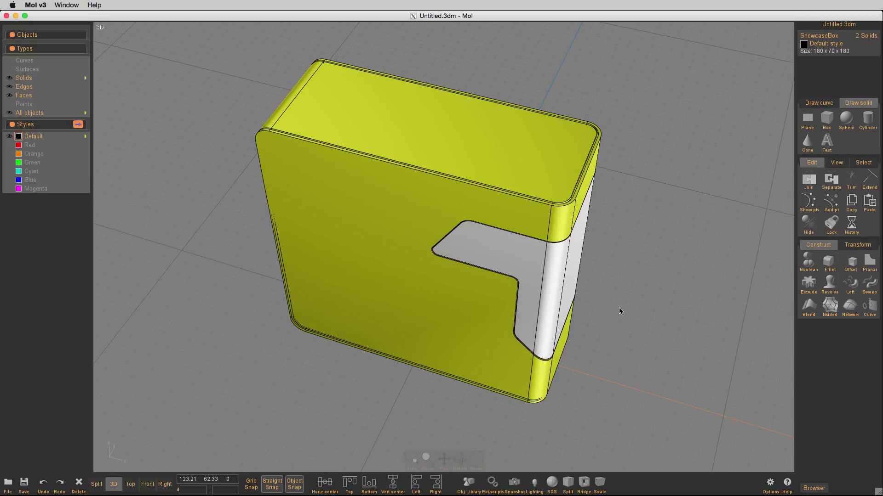
left_click(587, 315)
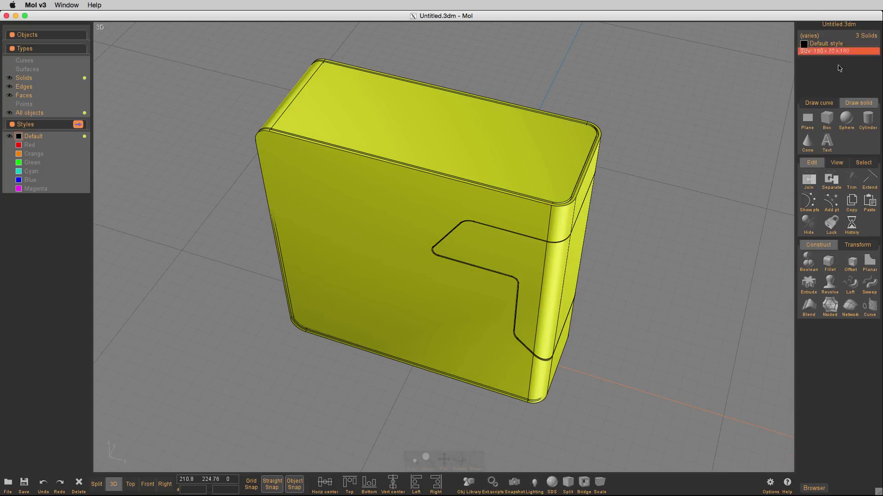
left_click(675, 244)
right_click_drag(674, 243, 652, 217)
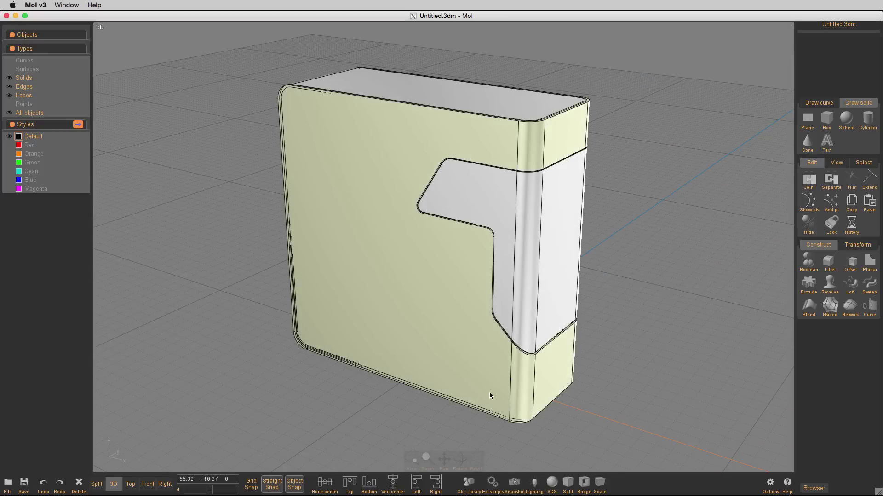
Insert the MICRO-DISPLAY library object at the midpoint of the front face's top edge, aligned to the face
left_click(470, 485)
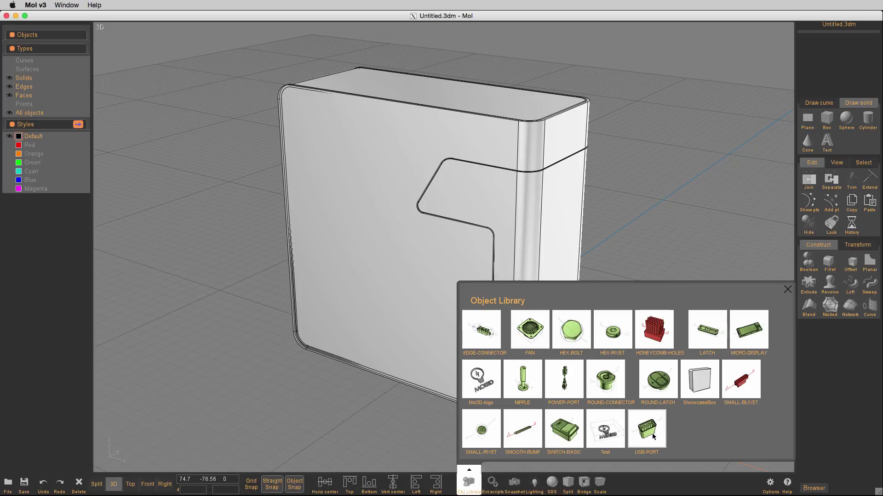
left_click(696, 378)
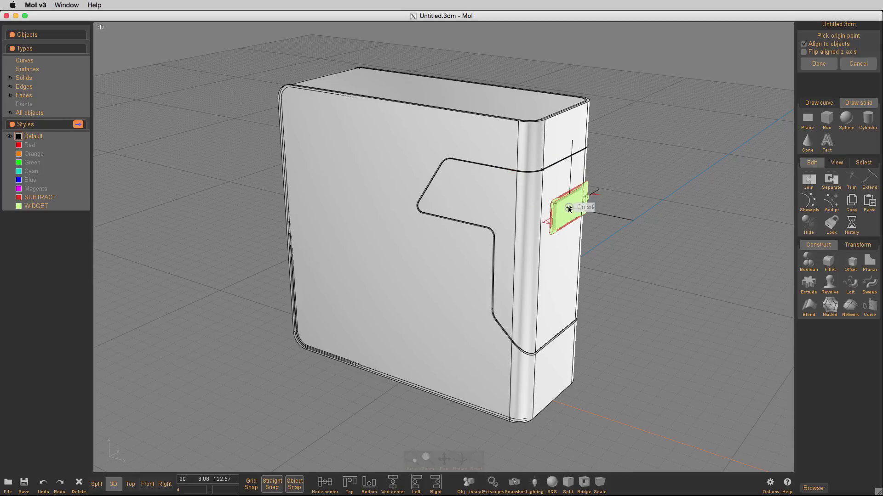
right_click_drag(569, 209, 518, 220)
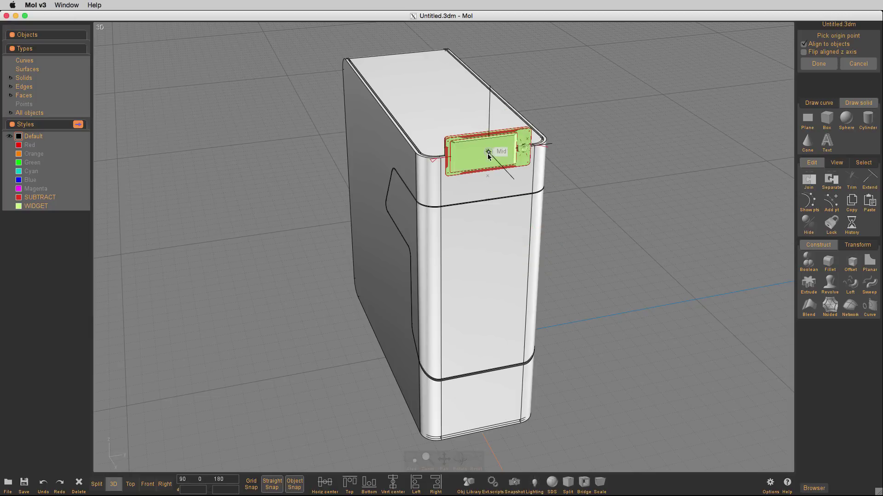
left_click(488, 153)
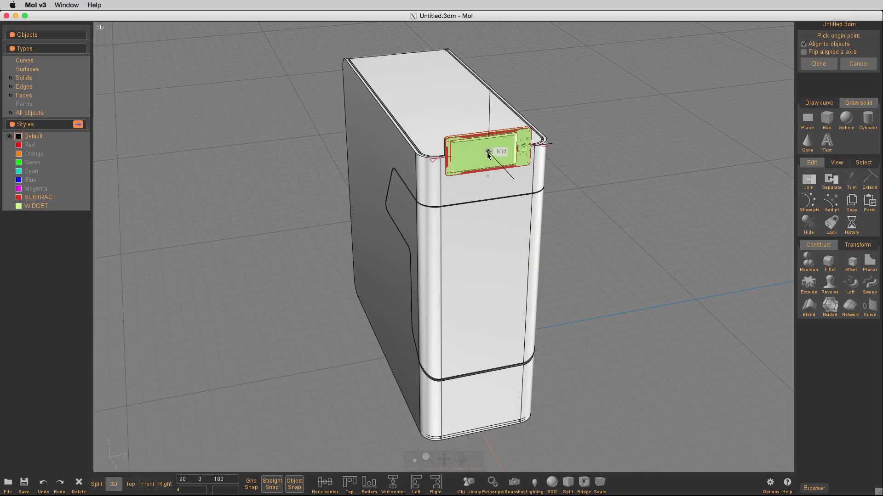
right_click(630, 219)
middle_click(631, 219)
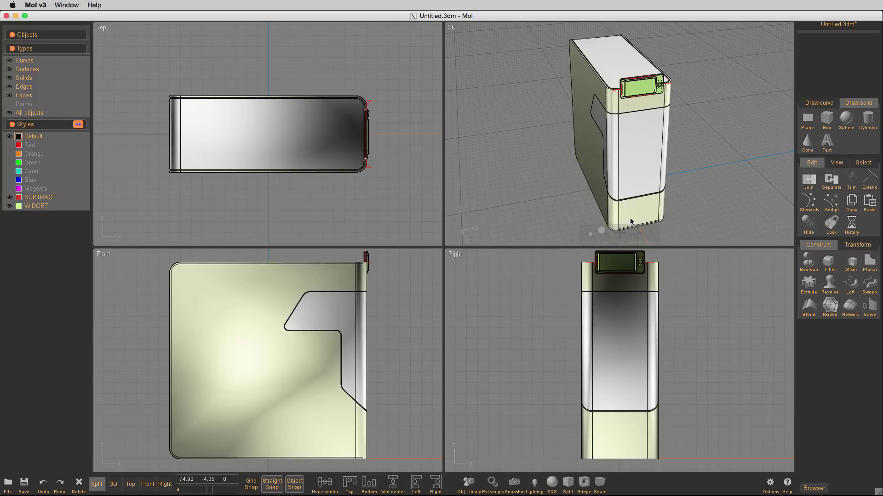
Move the MICRO-DISPLAY object straight down onto the upper part of the box's front insert
key("Tab")
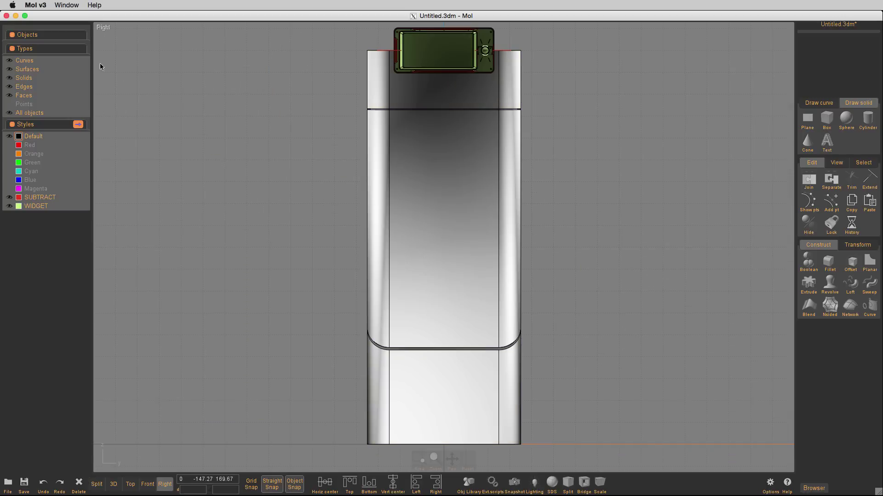
left_click(27, 35)
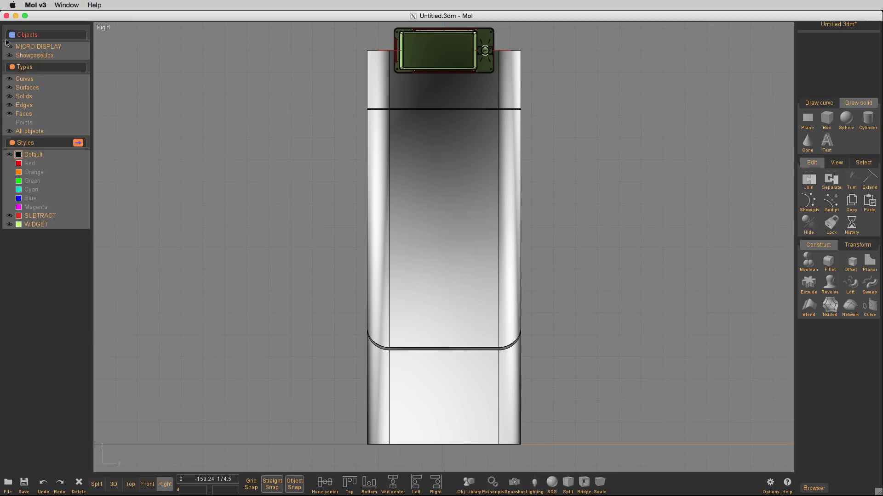
left_click(84, 47)
key("m")
left_click(300, 93)
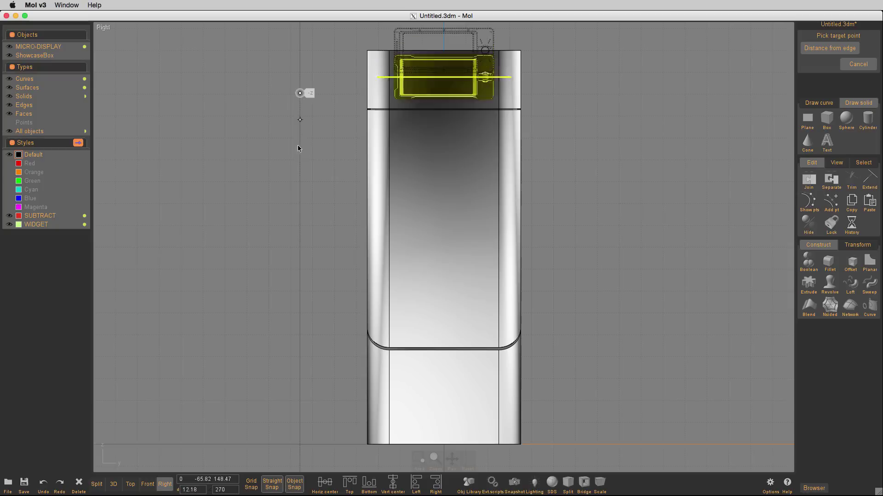
left_click(299, 201)
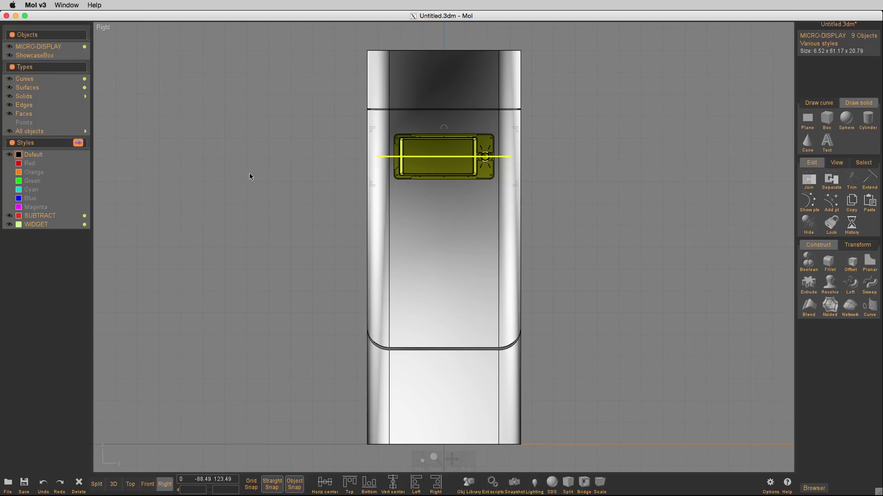
right_click(250, 173)
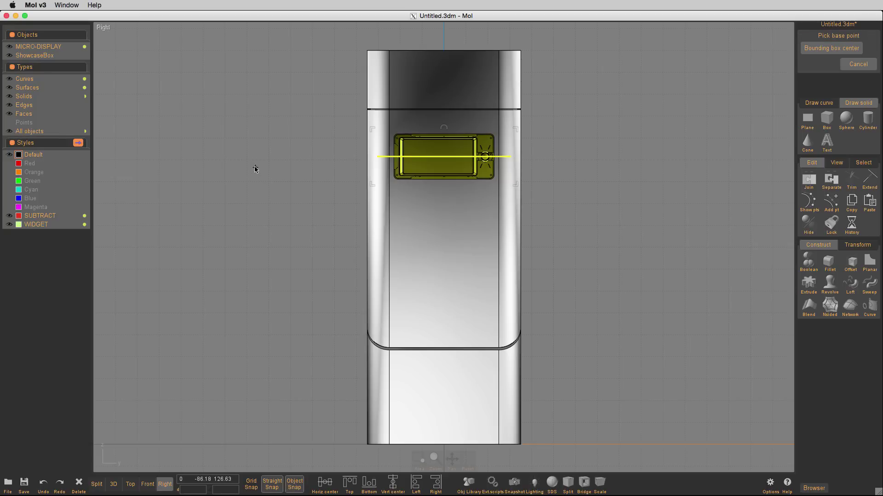
key("Escape")
middle_click(255, 167)
middle_click(499, 182)
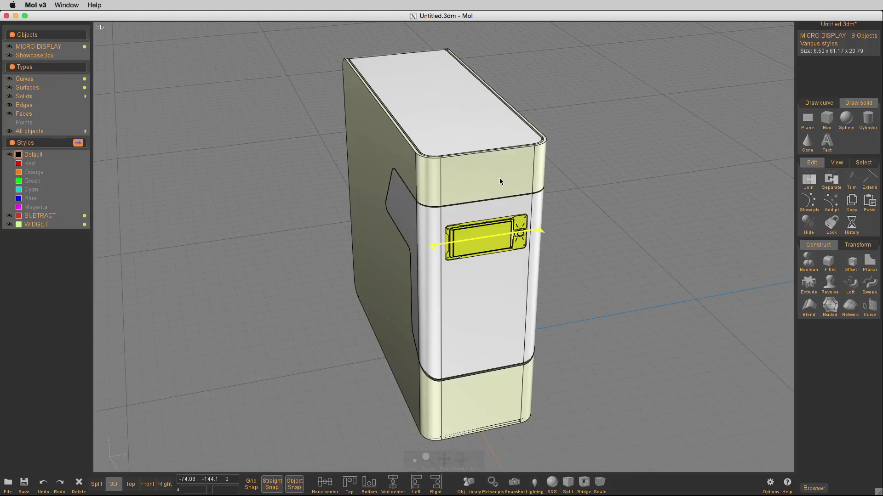
Hide the outer shell and top solids of ShowcaseBox, leaving only the front insert and the display shown
left_click(498, 185)
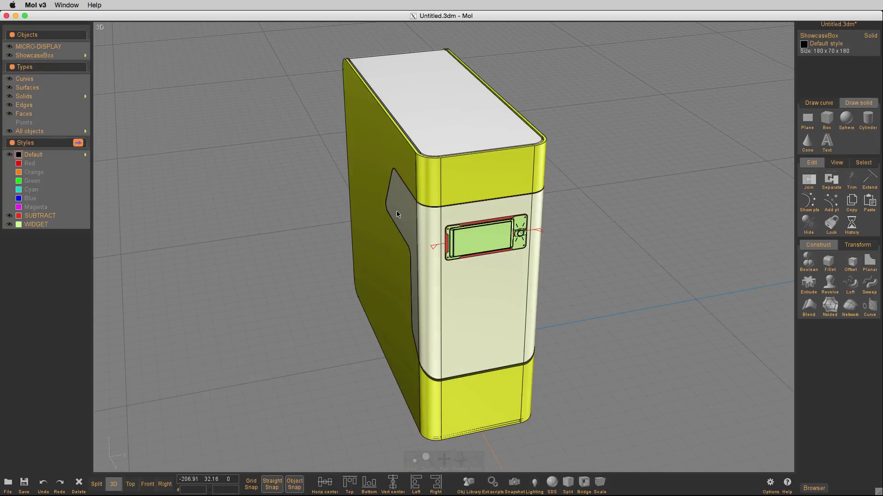
left_click(644, 183)
mouse_move(644, 183)
right_mouse_down()
mouse_move(660, 166)
mouse_move(678, 180)
mouse_move(656, 177)
right_mouse_up()
left_click(377, 139)
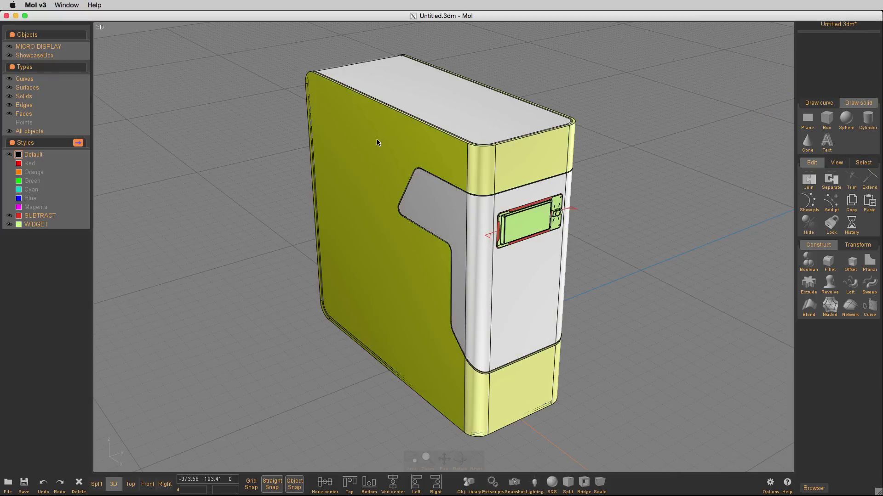
left_click(409, 94)
key("ctrl+h")
right_click_drag(463, 158, 415, 153)
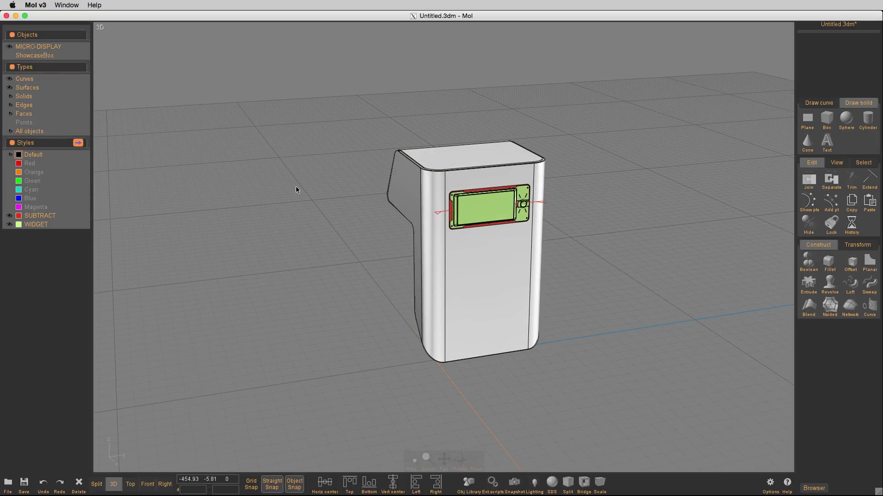
scroll(296, 188, "up", 5)
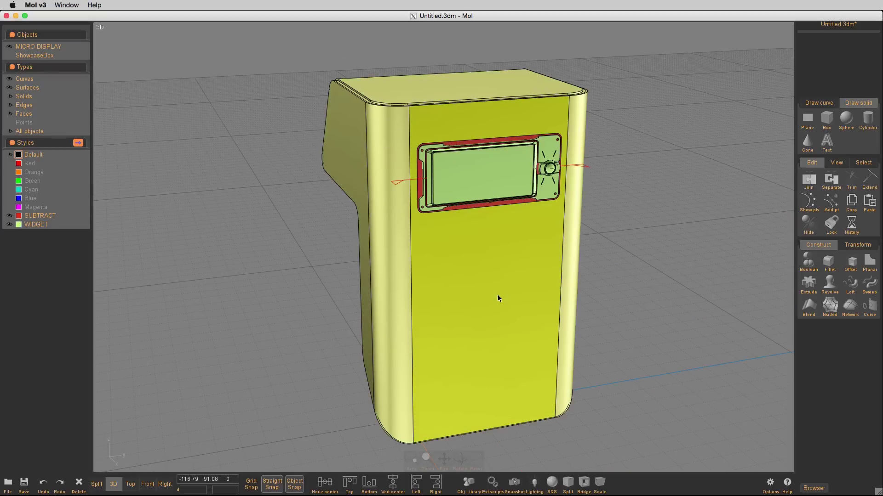
Boolean-subtract the SUBTRACT-style objects from the front insert and delete the leftover guide curve
left_click(498, 296)
left_click(808, 261)
left_click(808, 263)
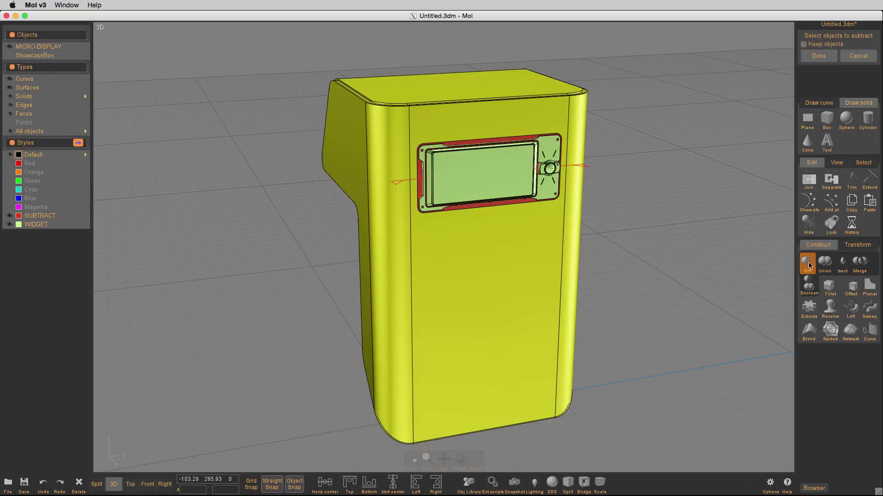
left_click(85, 215)
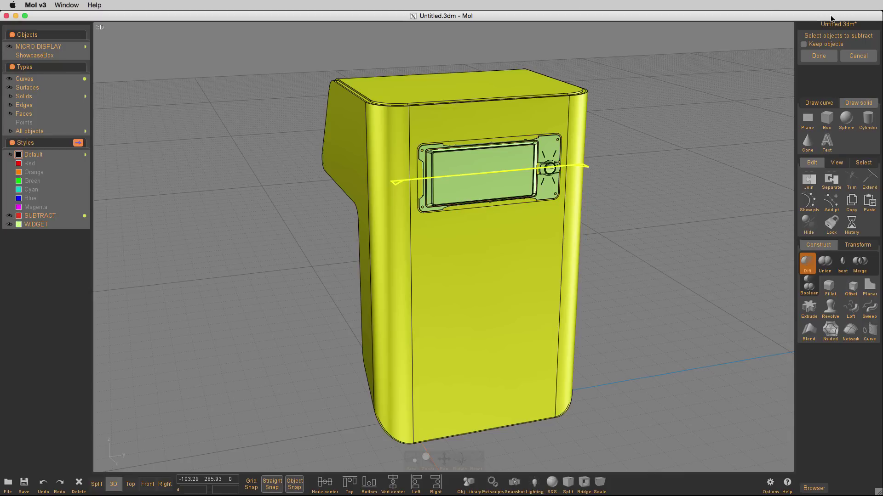
key("Return")
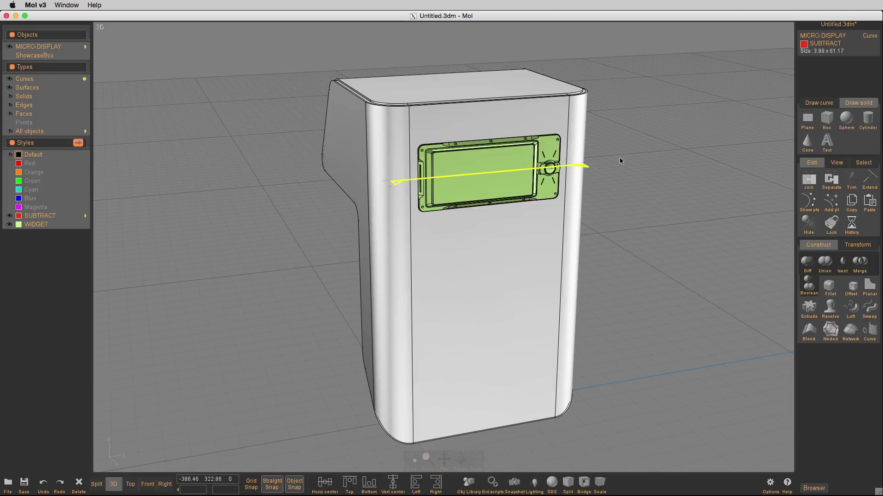
key("Delete")
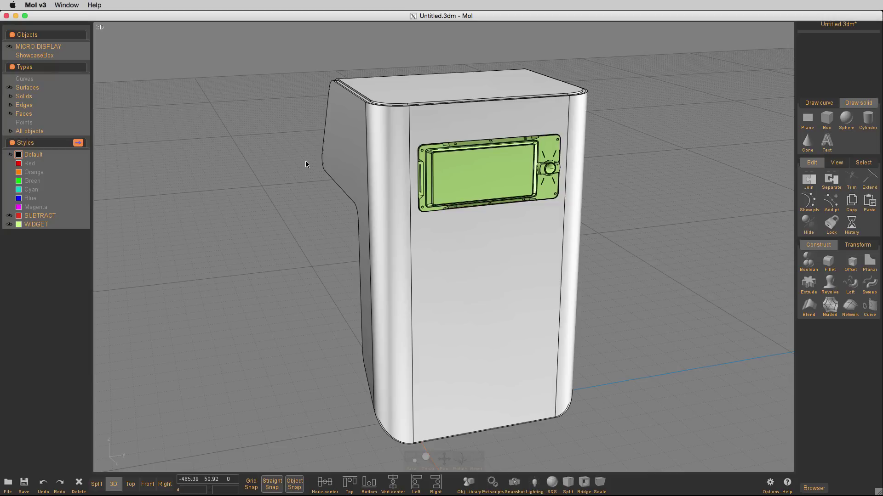
Assign the Default style to all visible objects and inspect the display cutout up close
key("super+a")
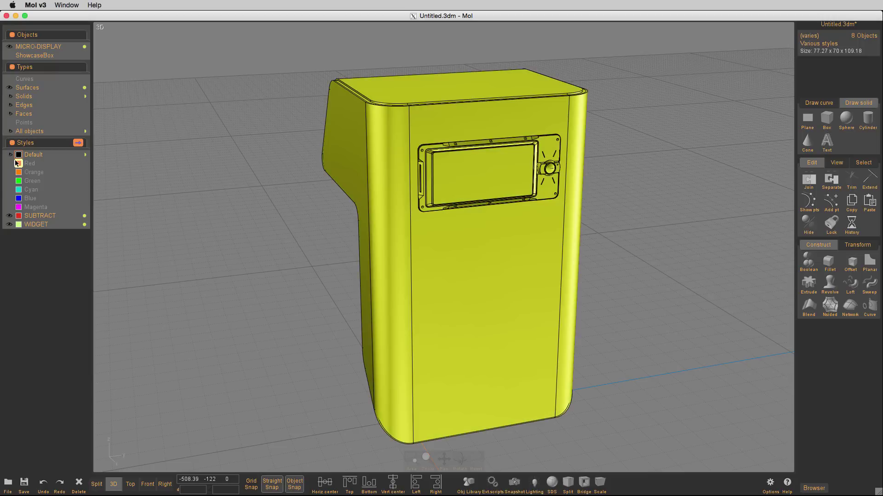
key("Escape")
right_click_drag(253, 243, 420, 193)
scroll(429, 186, "up", 5)
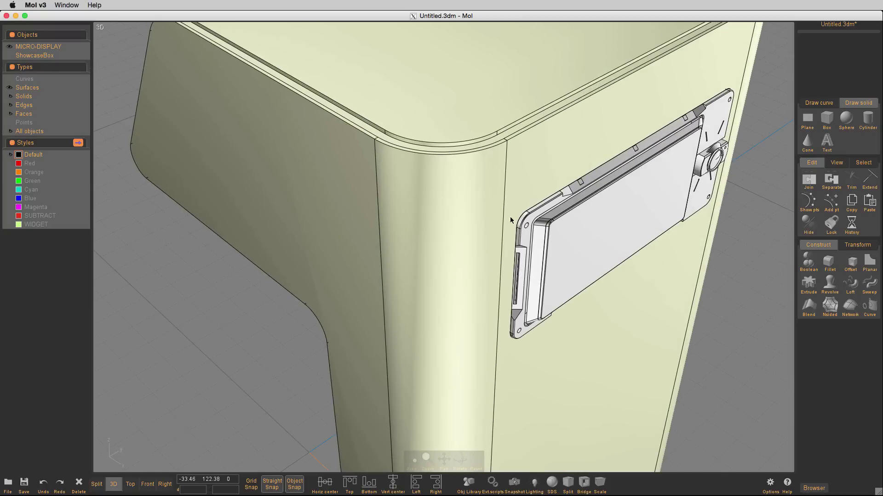
right_click_drag(502, 214, 469, 200)
scroll(501, 211, "down", 4)
scroll(497, 212, "down", 3)
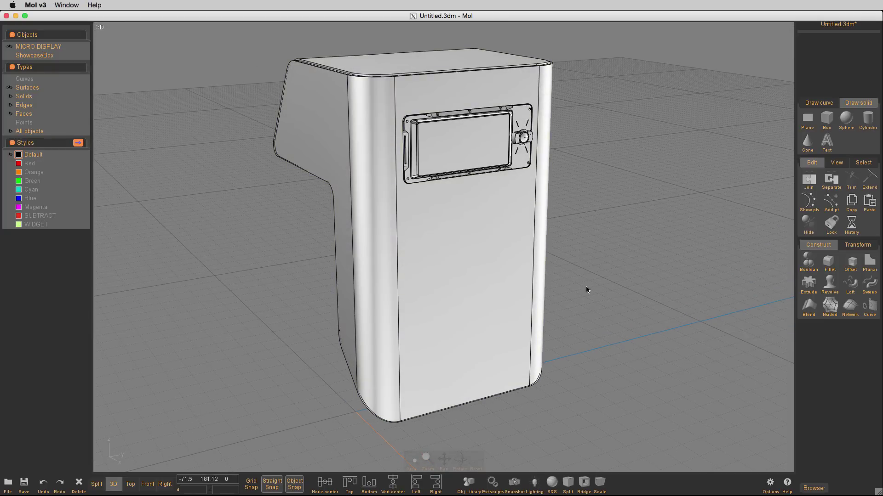
Insert the SWITCH-BASIC library object at the middle of the front insert's bottom edge, aligned to the front face
left_click(472, 491)
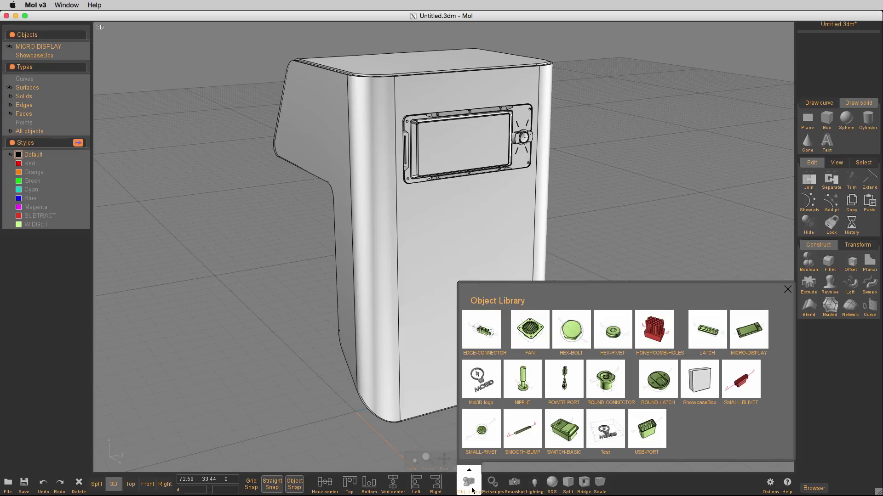
left_click(566, 431)
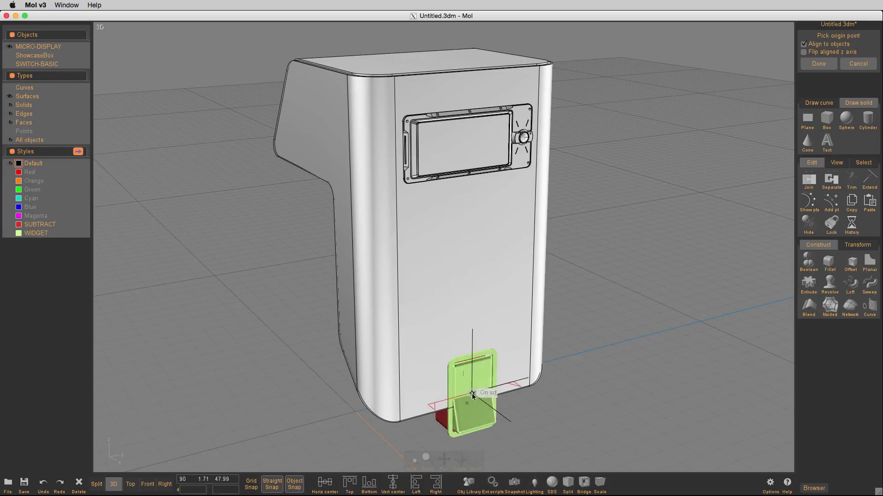
left_click(468, 405)
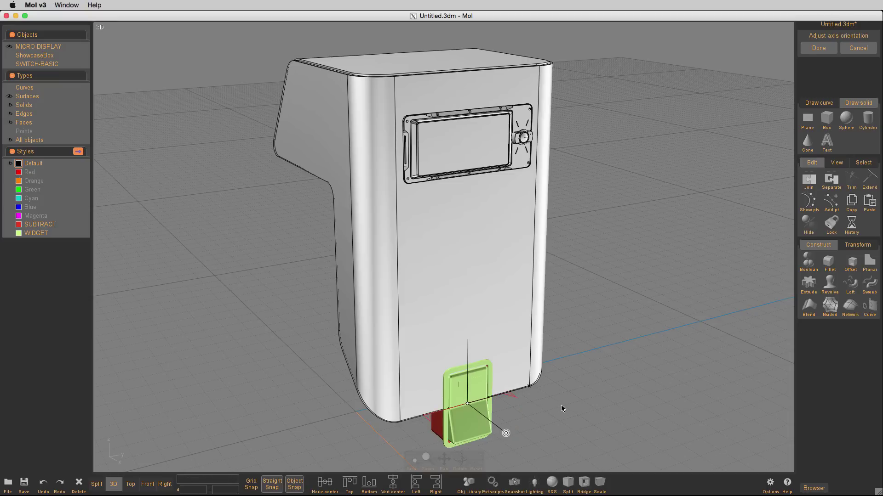
left_click(560, 405)
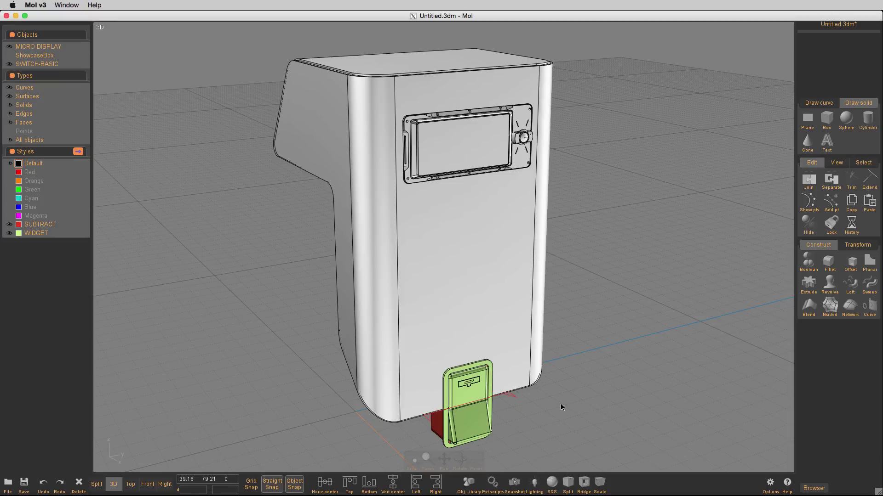
Move the SWITCH-BASIC object about 24 units horizontally outward from the front face in the top view
scroll(561, 404, "down", 4)
key("F5")
scroll(558, 402, "down", 2)
key("Tab")
key("Tab")
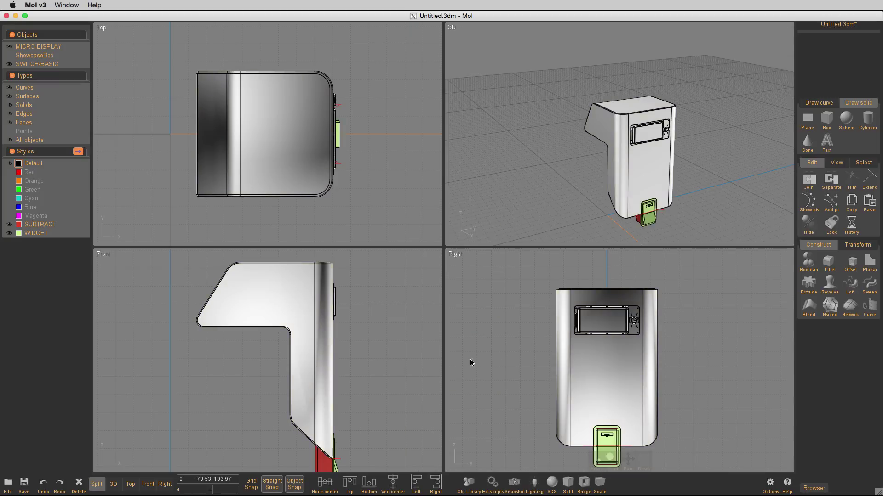
left_click(80, 65)
key("m")
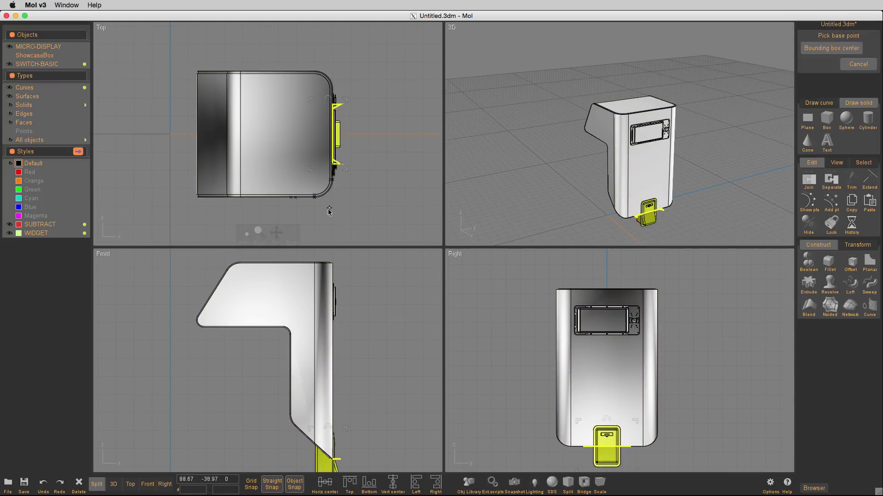
left_click(328, 211)
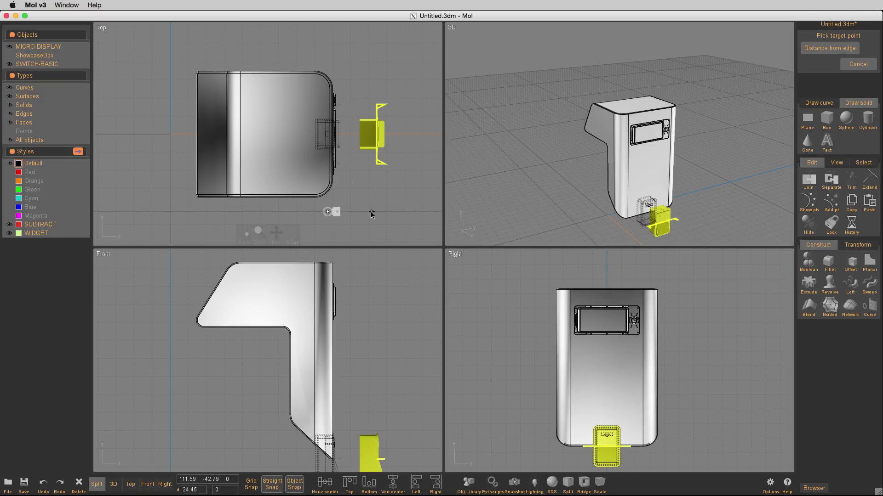
left_click(371, 213)
Scale the SWITCH-BASIC object down uniformly to about 6.8 x 16 x 13.9
key("space")
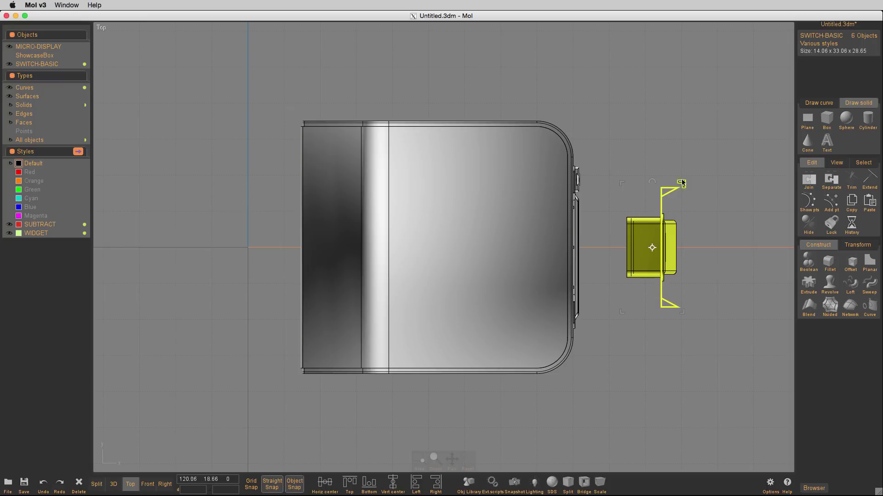
left_click_drag(683, 183, 663, 220)
key("F5")
key("Tab")
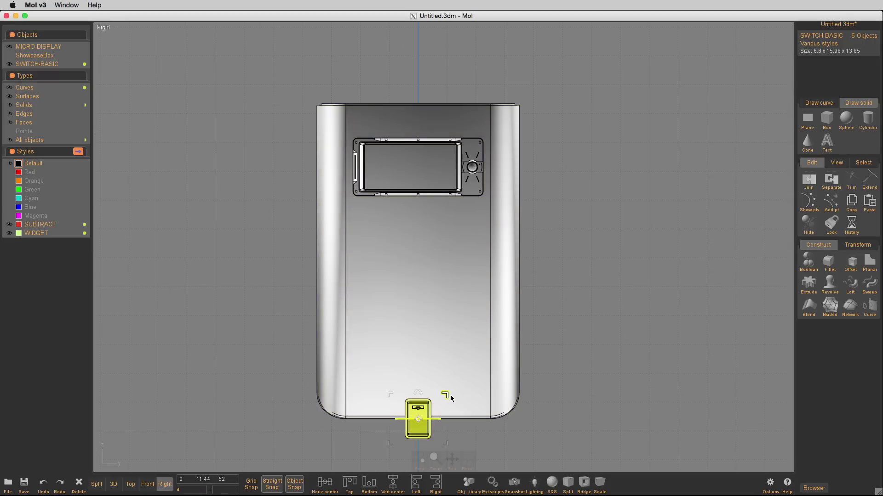
Scale the SWITCH-BASIC object down uniformly to about 5.8 x 13.7 x 11.8
mouse_move(445, 395)
left_mouse_down()
mouse_move(452, 388)
mouse_move(436, 401)
left_mouse_up()
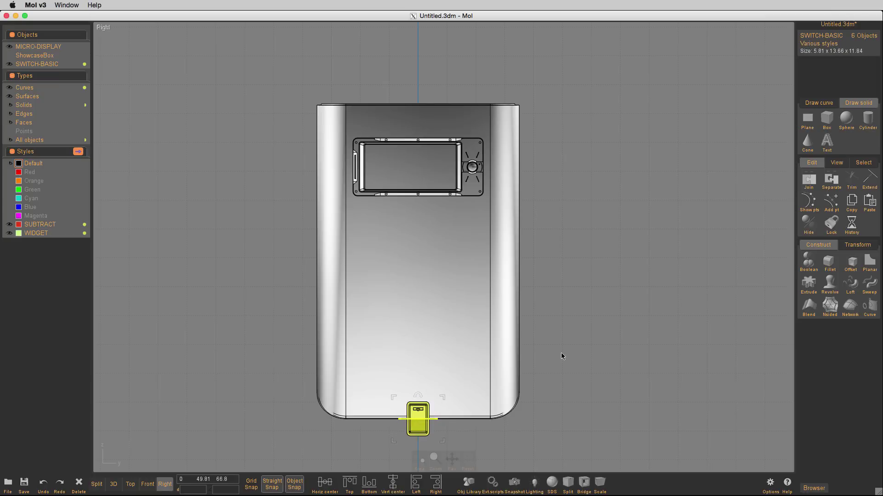
key("space")
key("space")
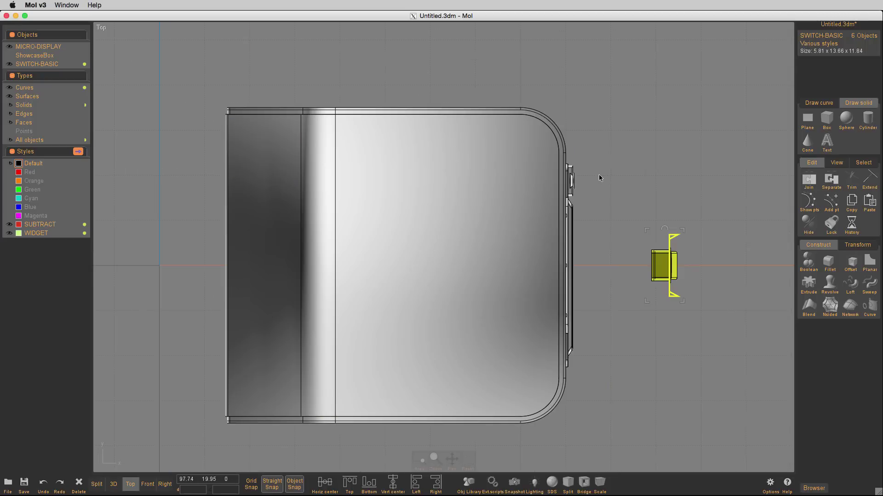
scroll(597, 175, "up", 2)
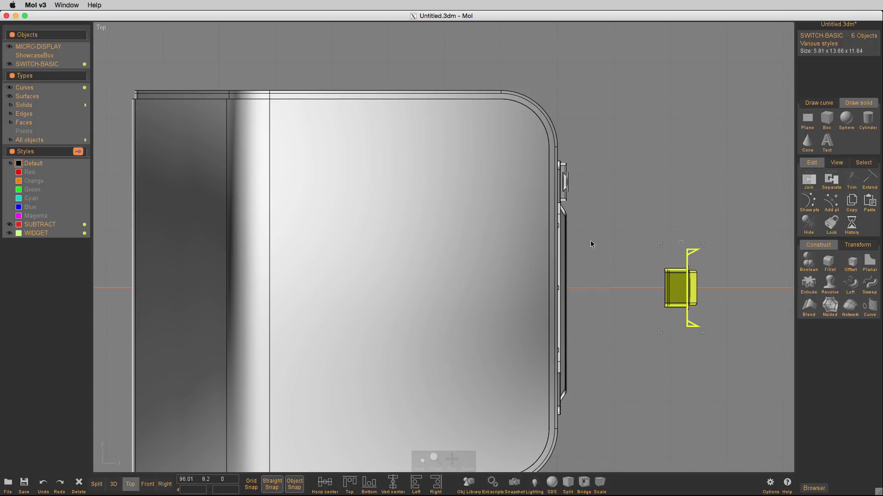
scroll(591, 244, "up", 3)
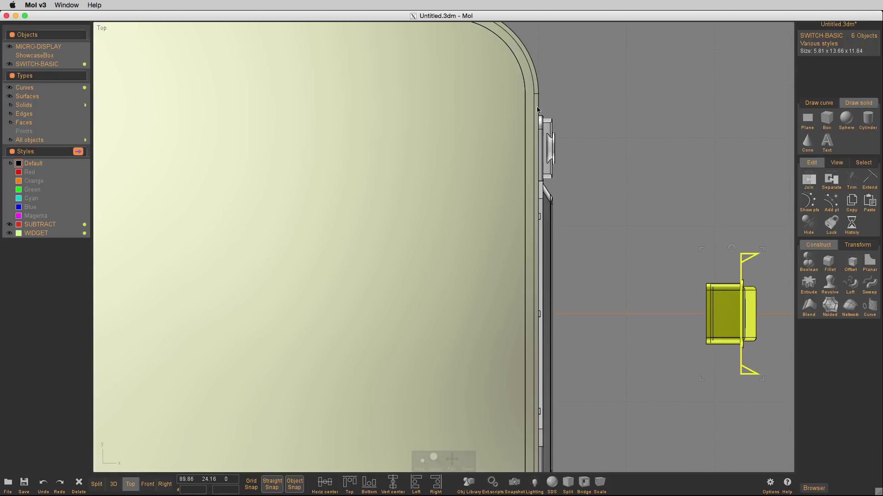
scroll(612, 220, "down", 2)
scroll(611, 219, "down", 1)
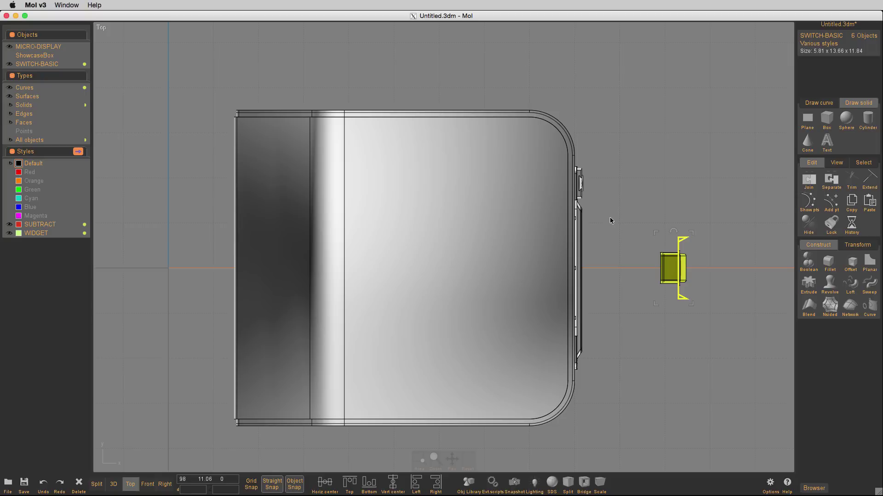
Examine the body's front upper edge and the switch's reference curve in the 3D, split and top views
middle_click(610, 219)
right_click_drag(553, 149, 586, 181)
middle_click(632, 135)
scroll(489, 222, "up", 4)
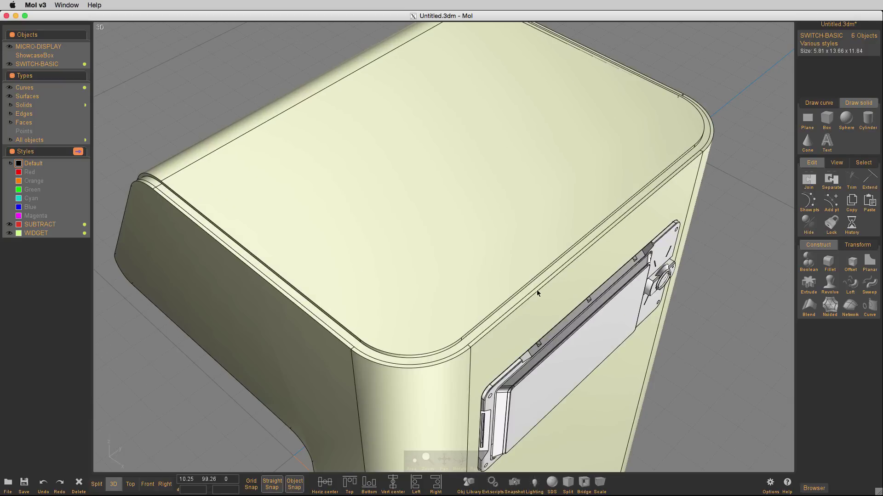
left_click(732, 221)
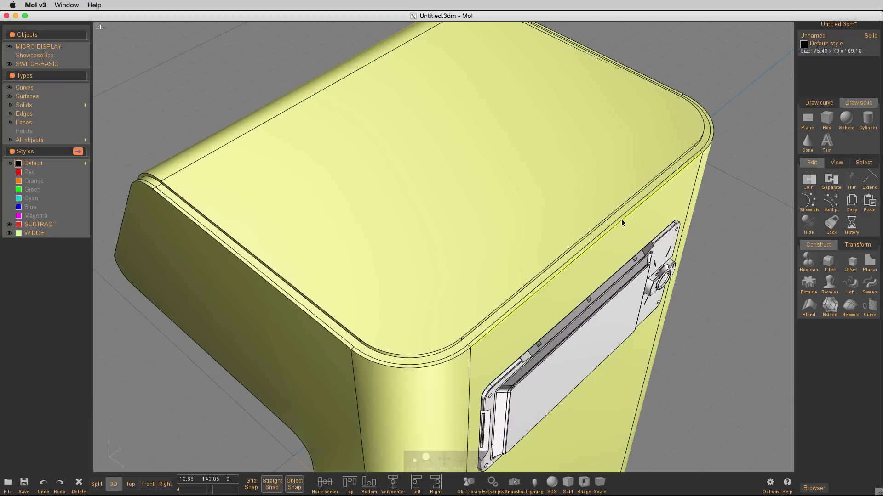
left_click(622, 223)
scroll(733, 237, "down", 2)
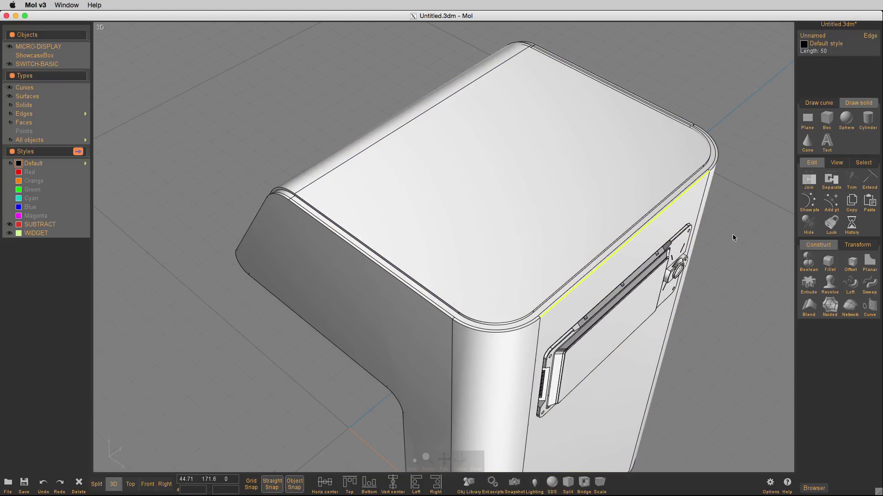
middle_click_drag(733, 235, 597, 169)
scroll(597, 169, "down", 3)
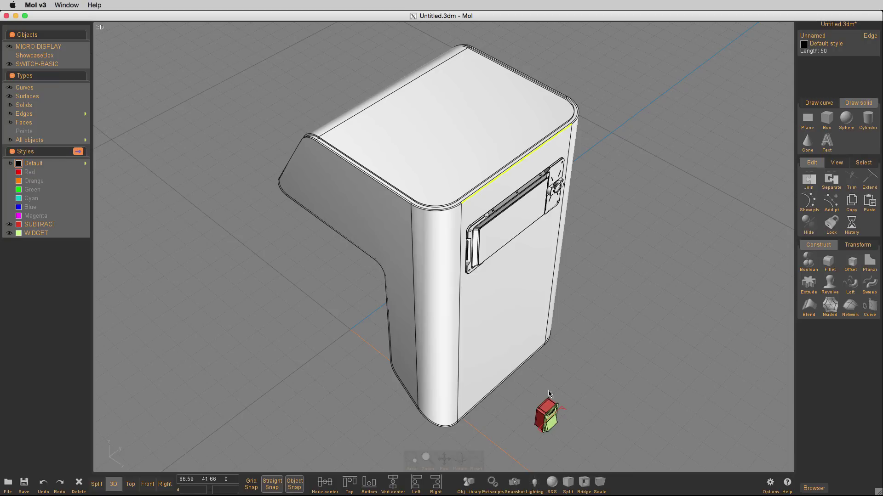
left_click(561, 411)
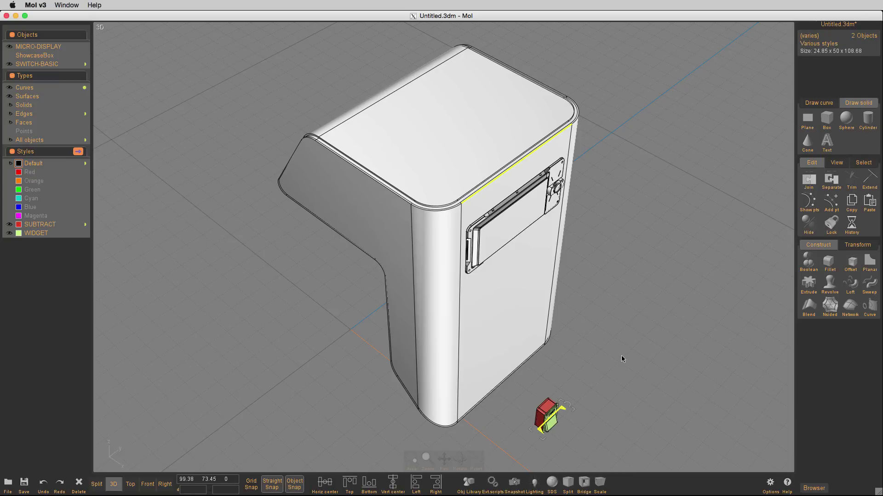
key("space")
key("space")
key("t")
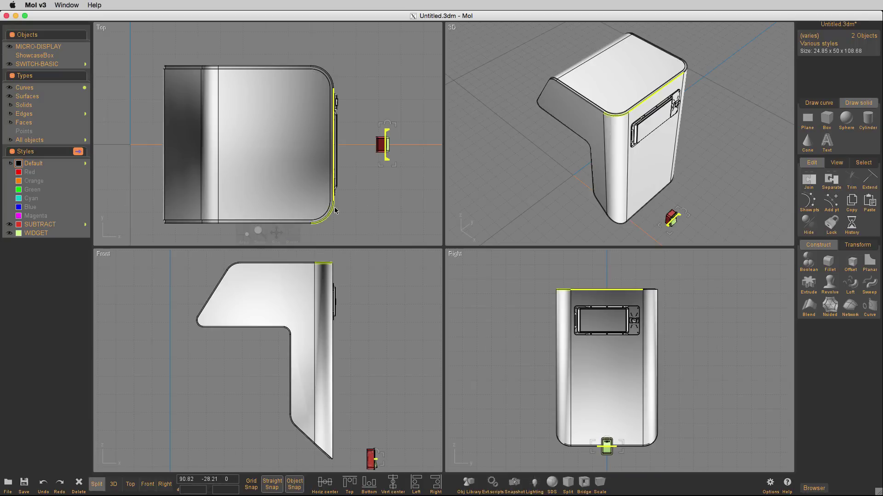
left_click(630, 150)
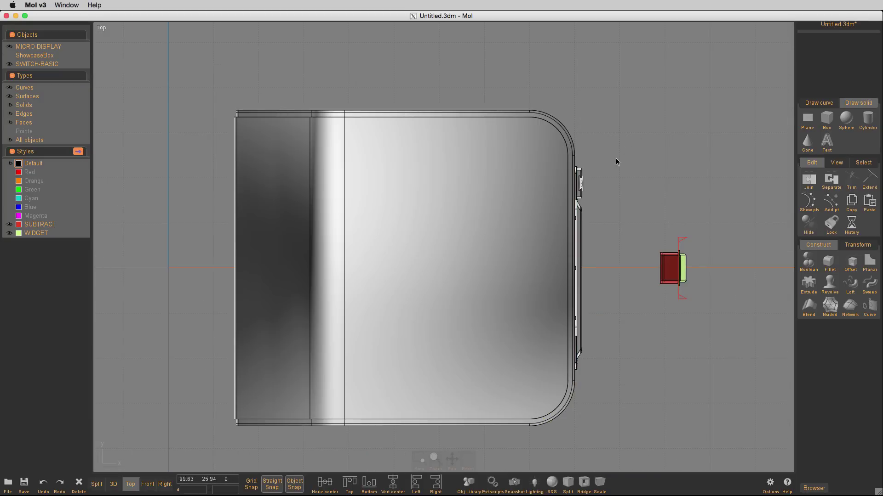
Move the whole SWITCH-BASIC object horizontally in the top view so its reference line's endpoint lands on the body's front face
left_click_drag(641, 216, 720, 324)
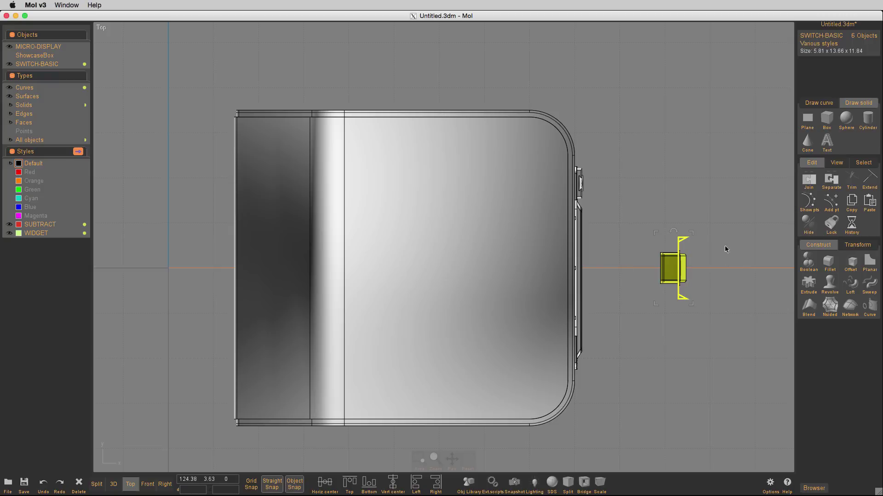
scroll(611, 249, "up", 4)
key("m")
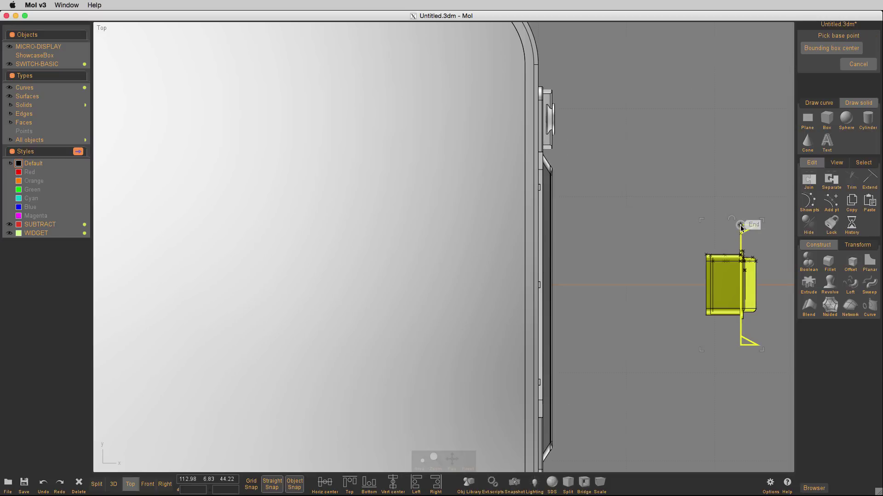
left_click(741, 227)
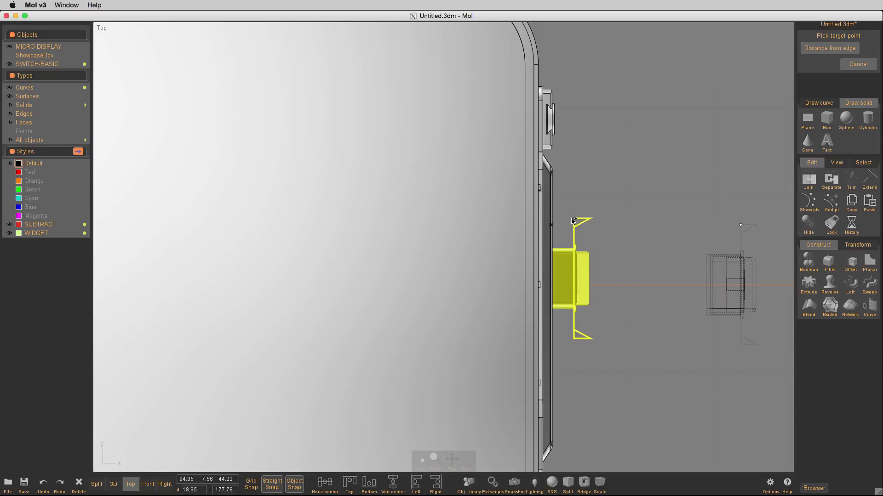
left_click(538, 226)
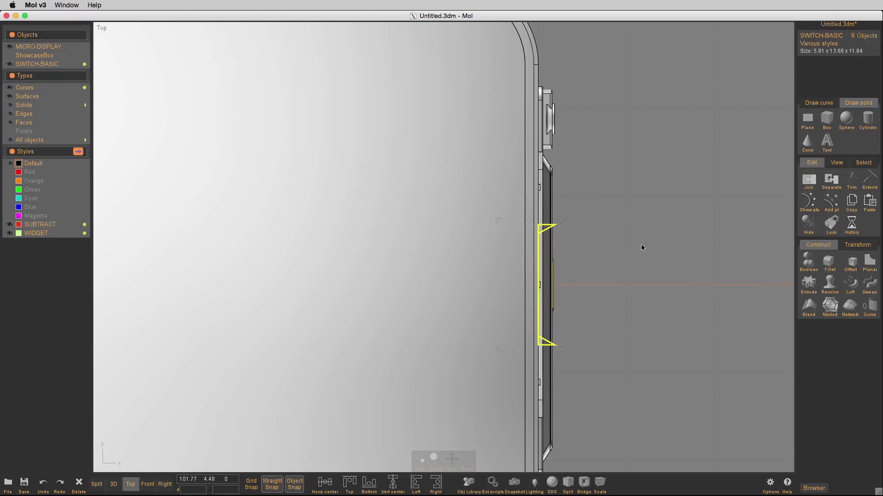
Move the SWITCH-BASIC object straight up in the right view to just below the micro display
key("space")
key("space")
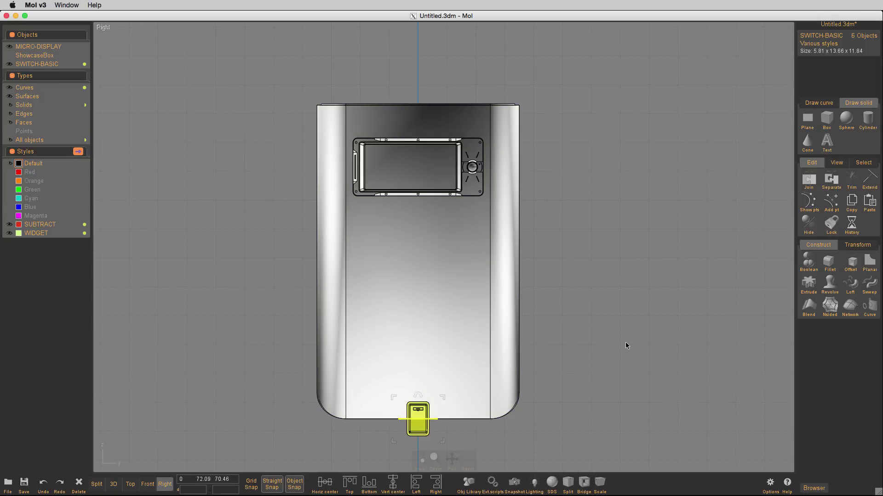
key("m")
left_click(605, 402)
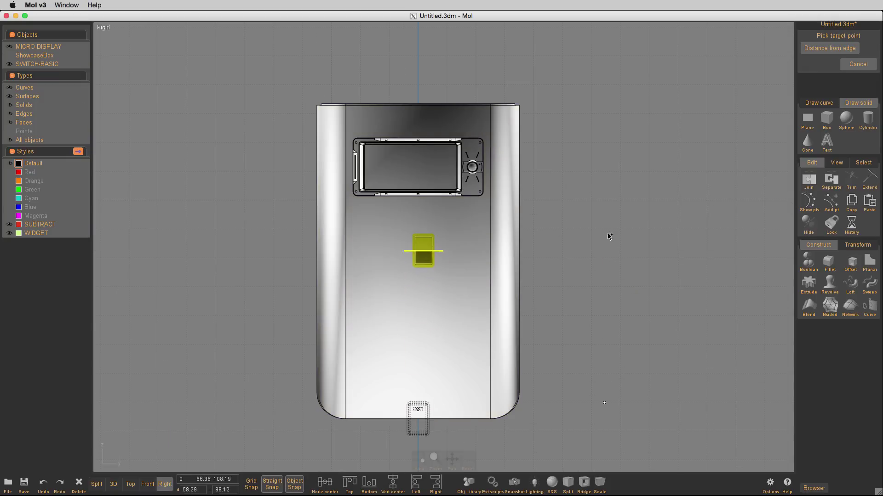
left_click(604, 208)
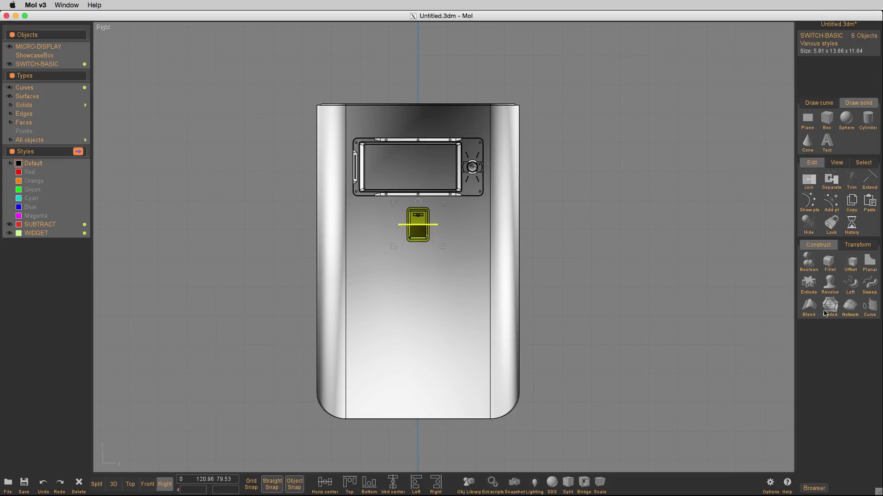
Array the switch horizontally in one direction with Extent, Count mode, 3 items and an extent of about 18 units
left_click(854, 246)
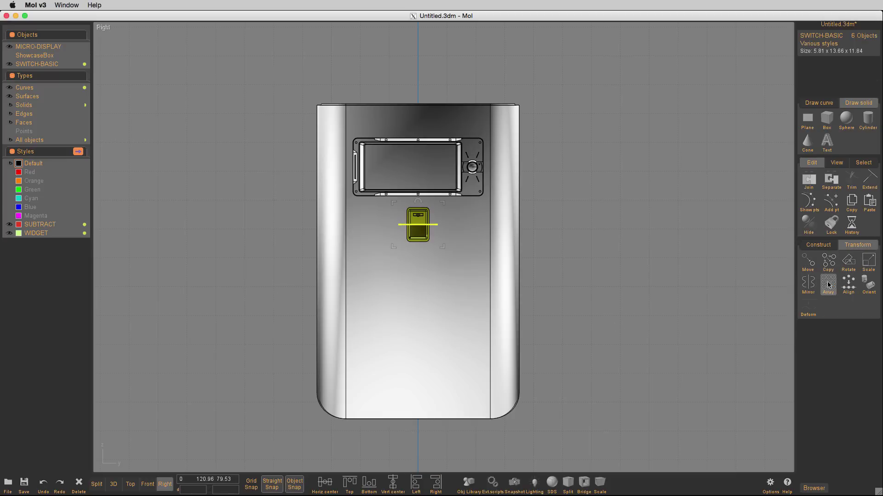
left_click(829, 283)
left_click(826, 286)
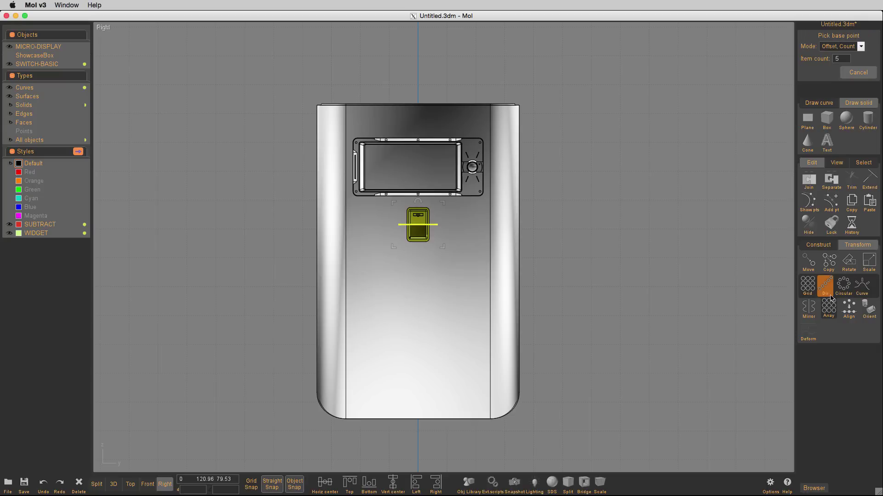
left_click(860, 46)
left_click(841, 60)
left_click(841, 59)
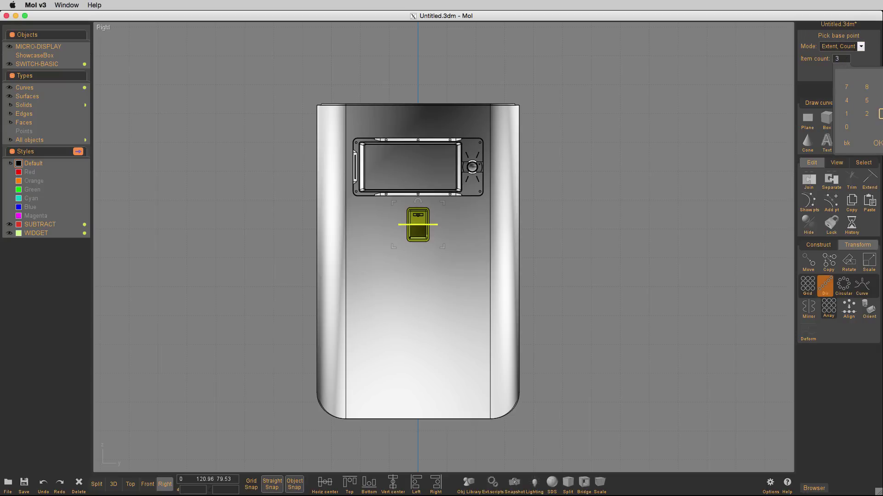
left_click(875, 143)
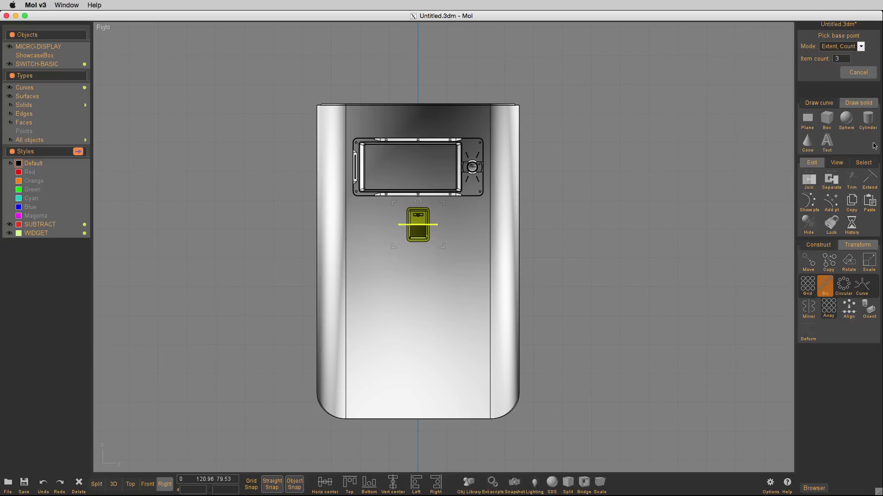
left_click(418, 72)
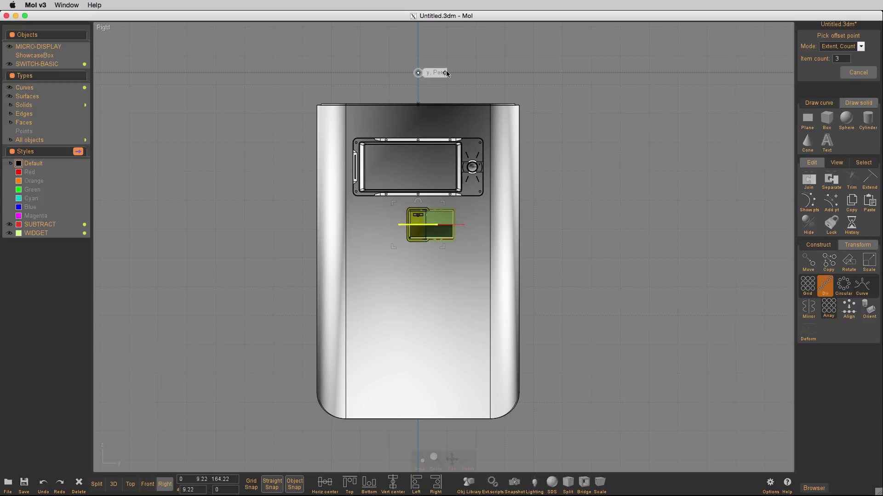
left_click(470, 72)
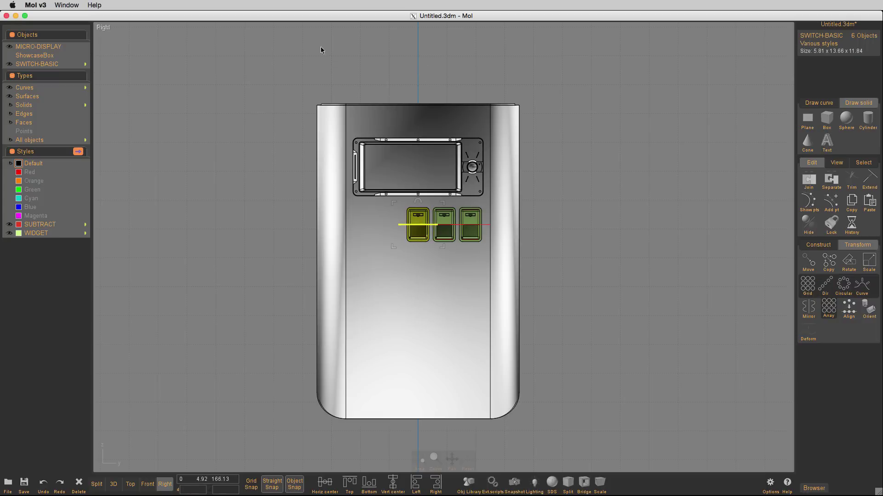
Isolate all SWITCH-BASIC objects, hiding the body and display, and clear the selection
left_click(43, 64)
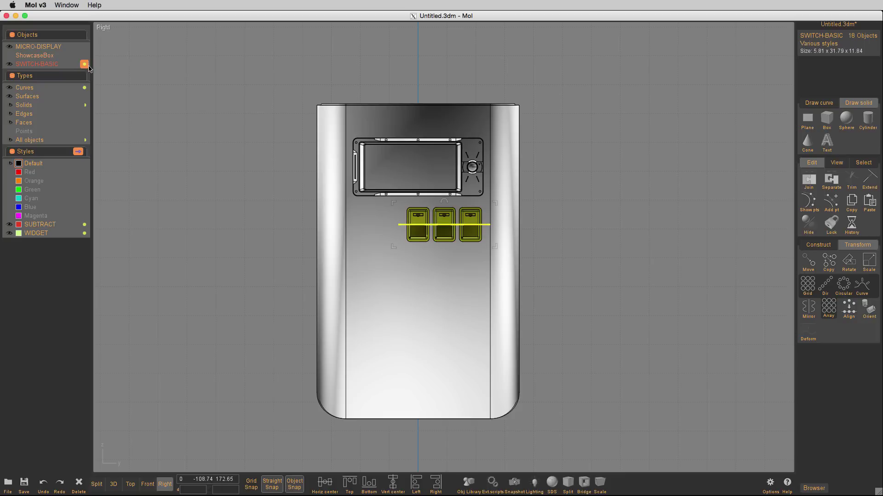
left_click(85, 64)
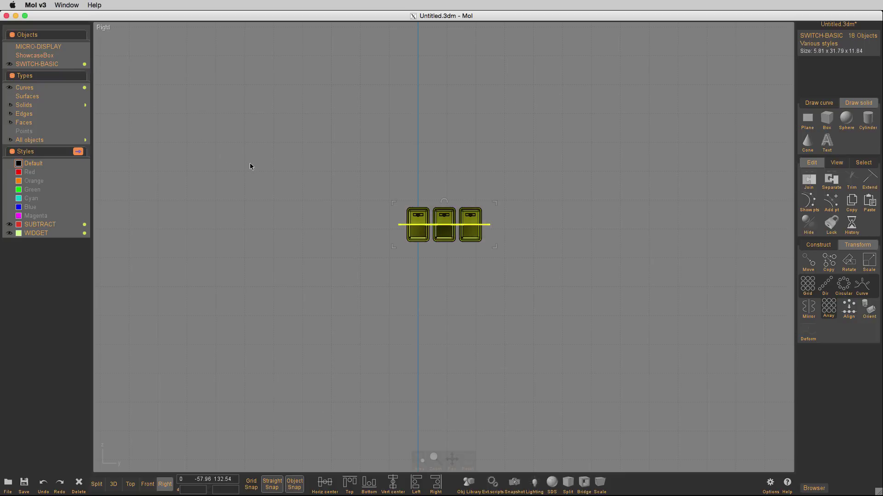
left_click(266, 164)
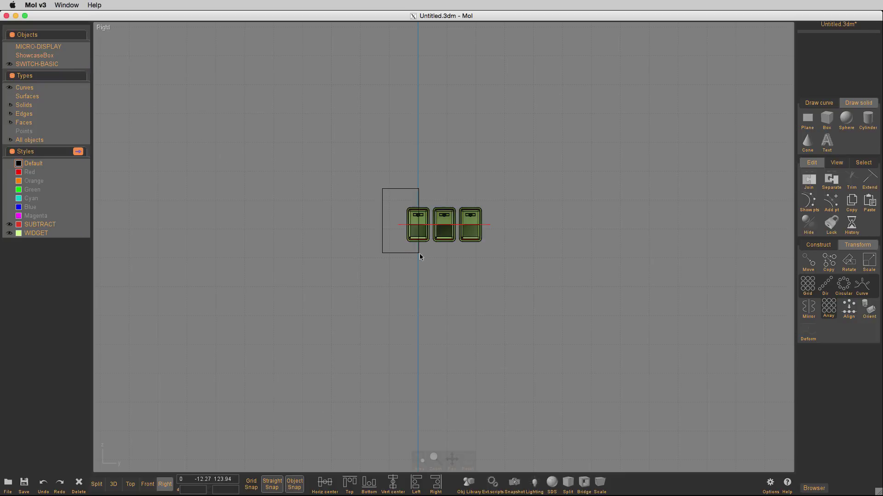
Mirror the two arrayed switch copies across the vertical centre axis to form a row of five switches
left_click_drag(422, 257, 431, 265)
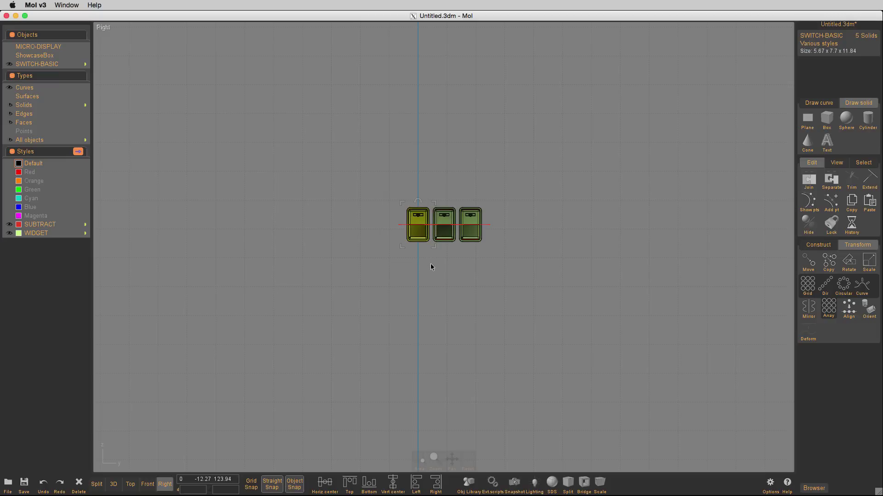
left_click(430, 265)
left_click_drag(509, 187, 431, 268)
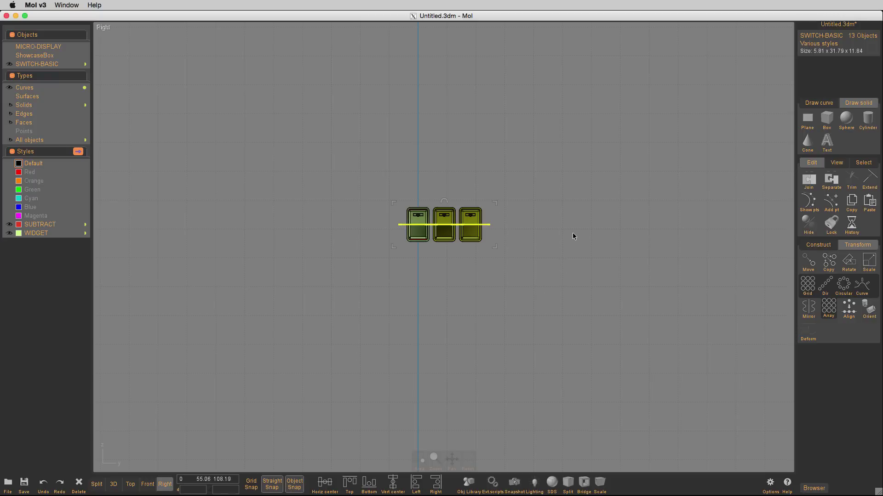
key("m")
left_click(418, 274)
left_click(418, 307)
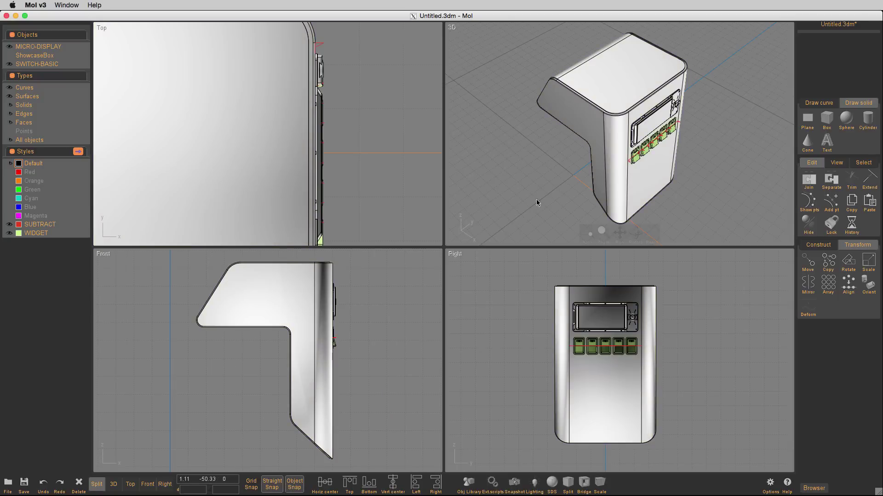
Hide all objects with the WIDGET style so only the switches' SUBTRACT parts remain on the front face
key("space")
right_click_drag(539, 184, 515, 161)
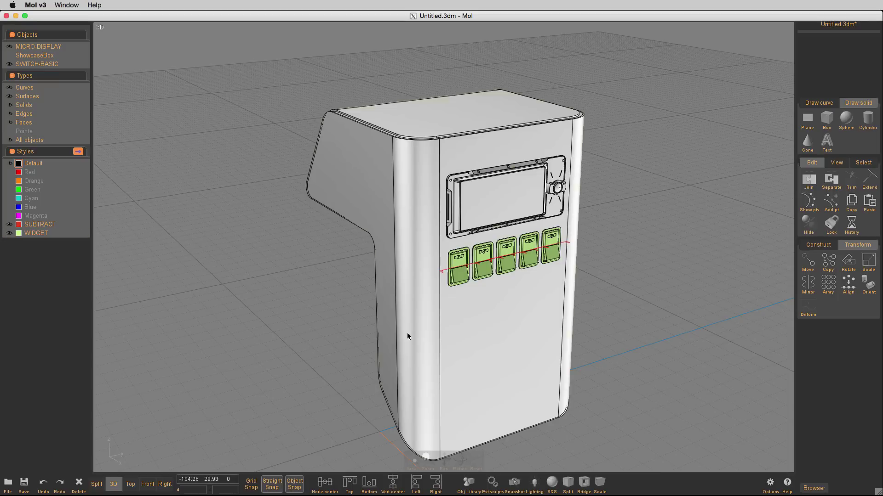
scroll(534, 325, "up", 5)
left_click(10, 233)
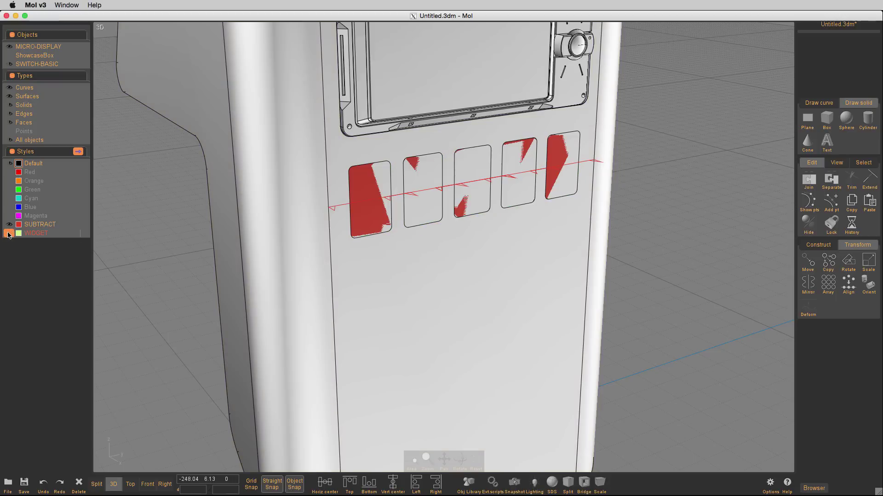
Hide the body temporarily to examine the five SUBTRACT solids behind its front face, and show it again
mouse_move(425, 280)
right_mouse_down()
mouse_move(437, 263)
mouse_move(456, 269)
mouse_move(432, 284)
mouse_move(456, 264)
mouse_move(520, 288)
mouse_move(429, 293)
right_mouse_up()
left_click(428, 286)
key("ctrl+h")
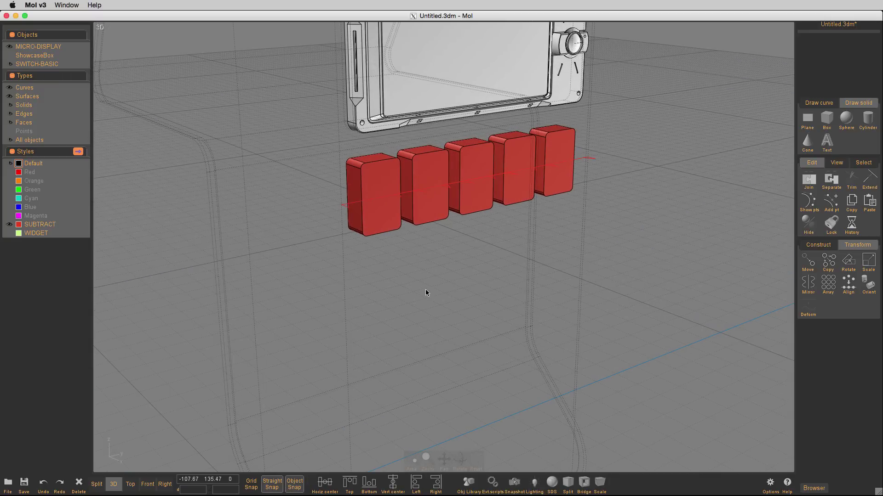
key("ctrl+h")
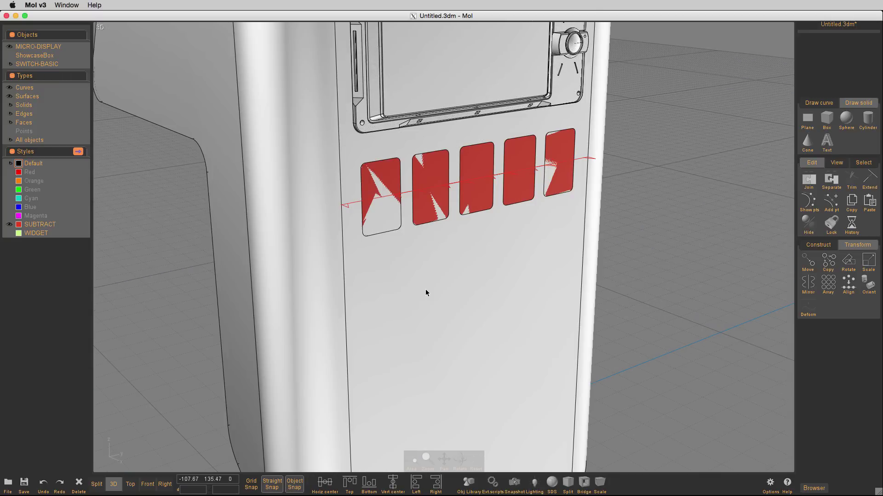
Subtract the five switches' SUBTRACT parts from the body with a Boolean difference, and delete the leftover guide curves
left_click(9, 233)
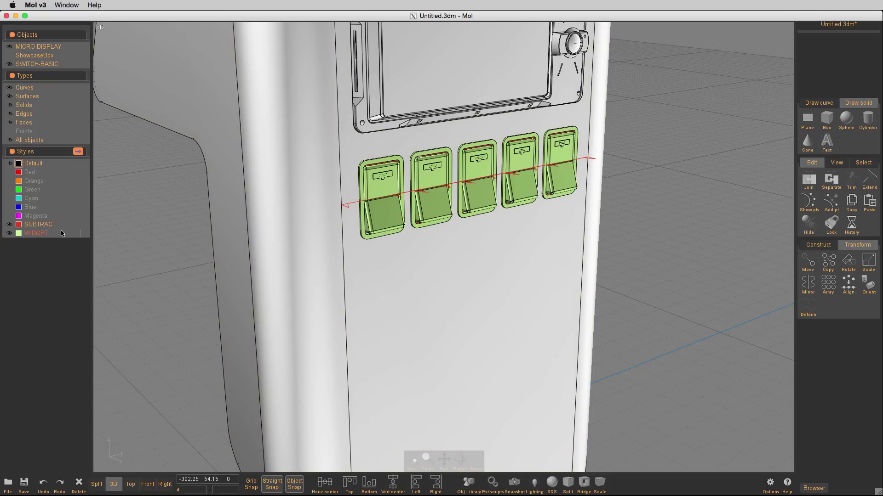
left_click(9, 233)
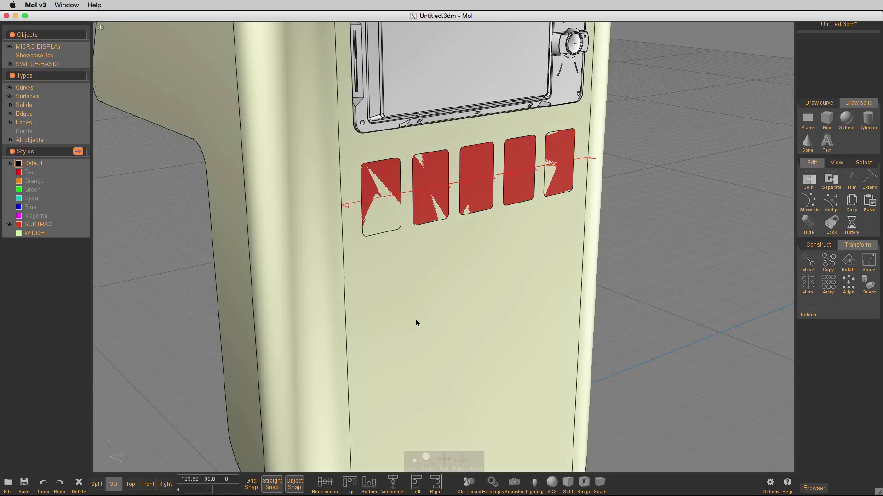
left_click(421, 319)
key("d")
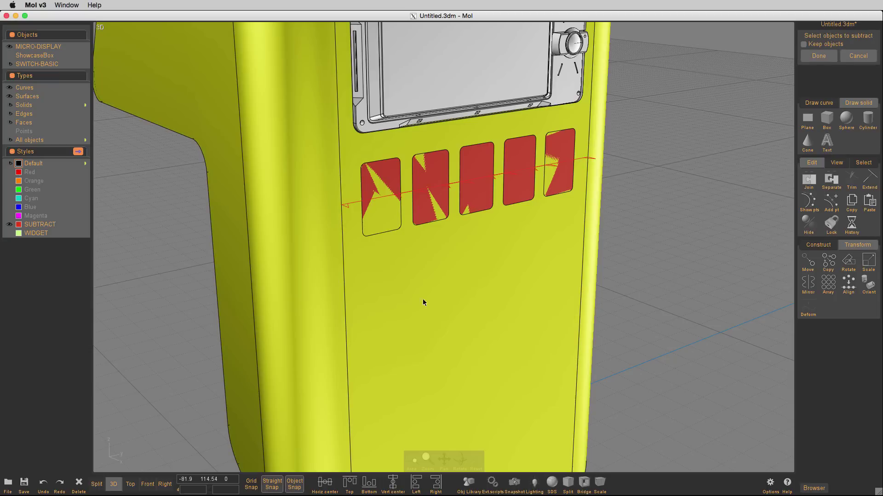
left_click(85, 225)
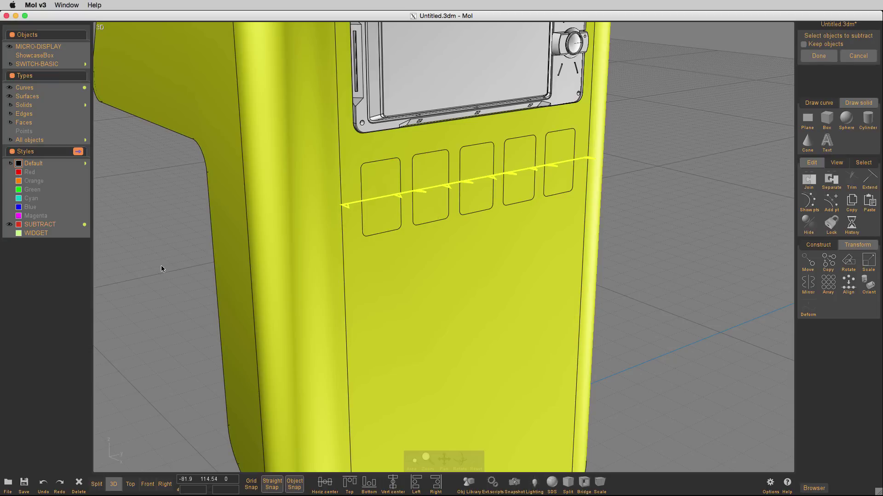
key("Return")
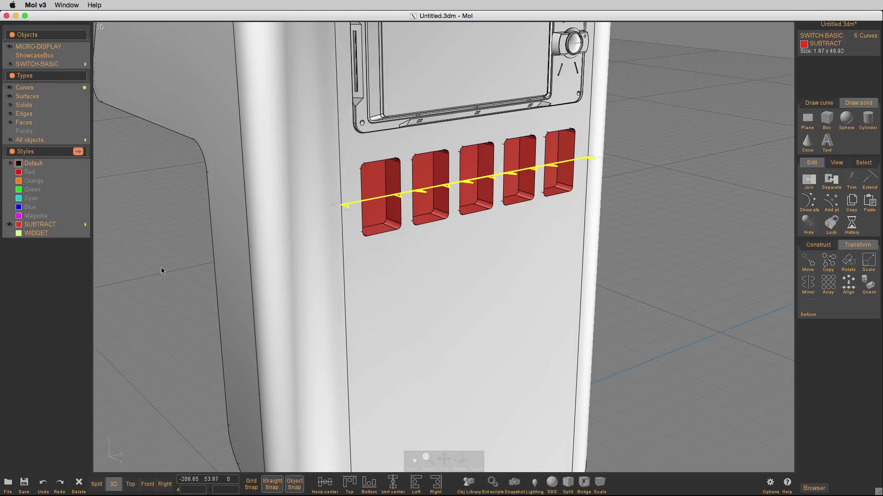
left_click(162, 270)
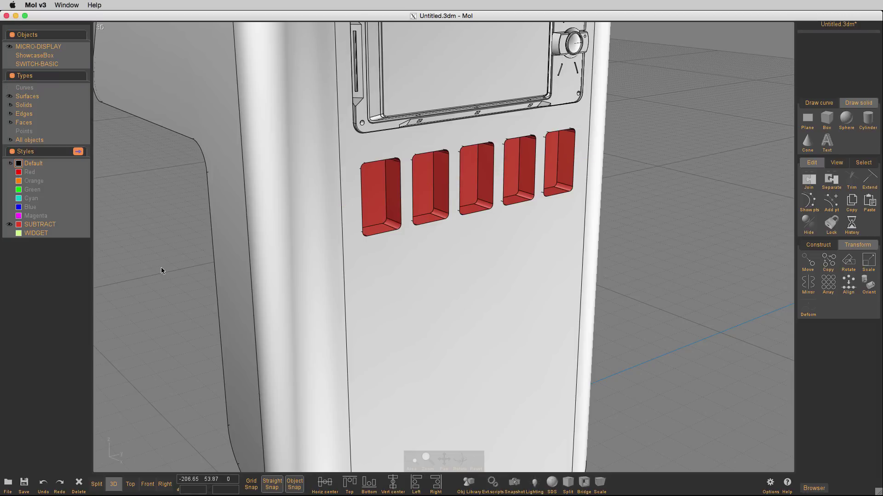
Assign the Default style to all visible objects, show the WIDGET-style switches again, and give them the Default style as well
key("ctrl+a")
left_click(29, 166)
left_click(129, 219)
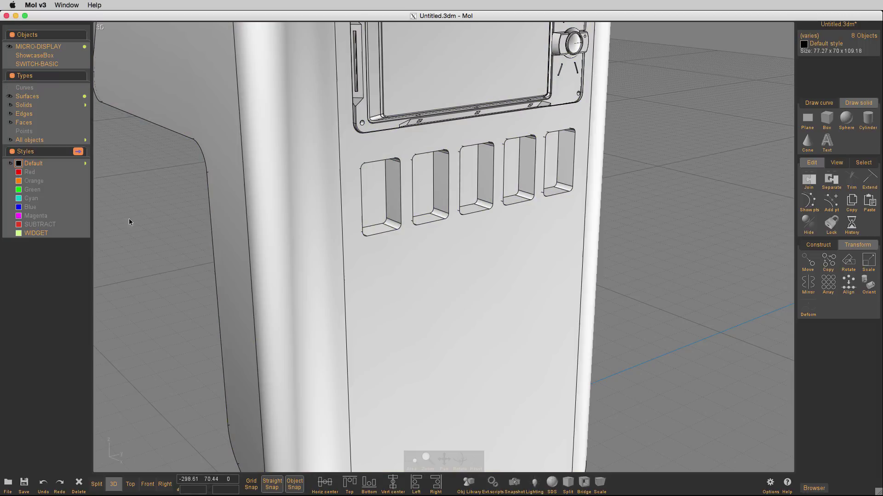
left_click(9, 234)
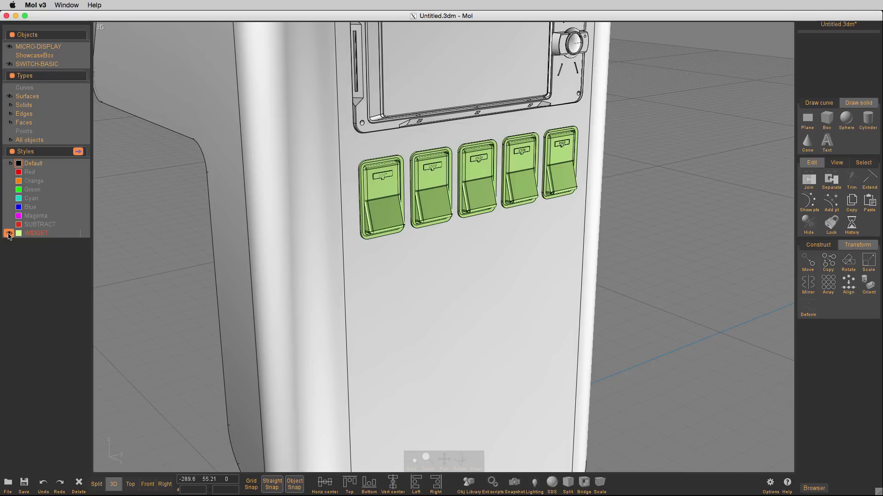
key("ctrl+a")
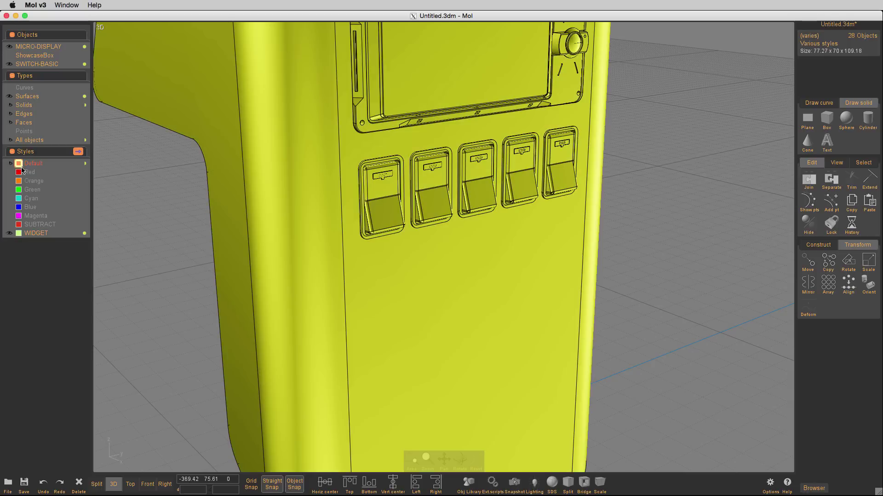
left_click(171, 269)
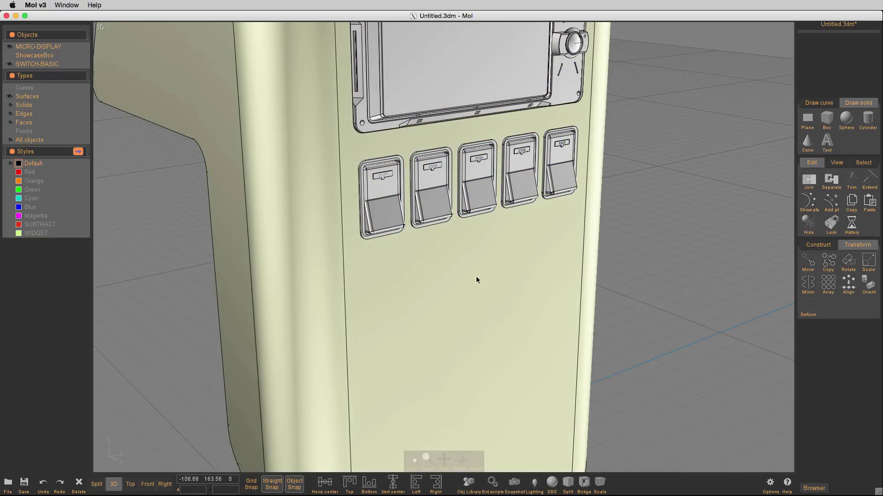
Examine the display and the switch row on the body from the front and from the side
scroll(474, 276, "up", 3)
scroll(470, 282, "down", 7)
middle_click_drag(470, 282, 468, 329)
scroll(468, 331, "up", 5)
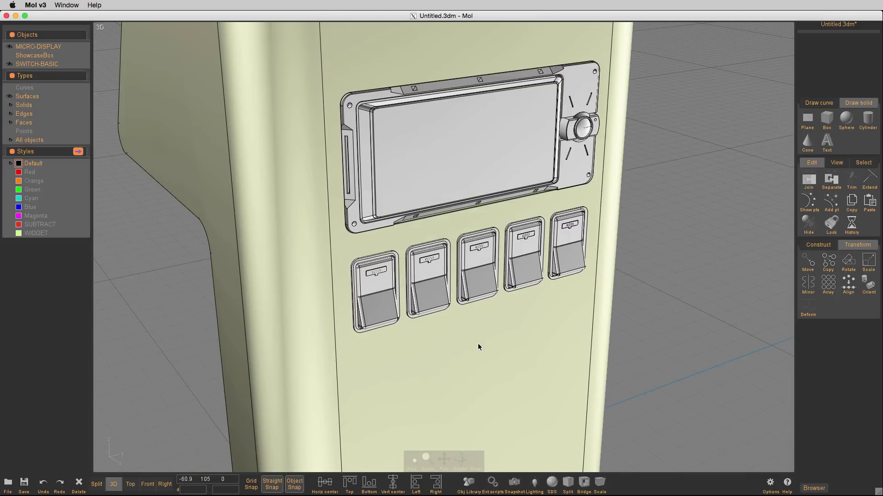
mouse_move(478, 346)
right_mouse_down()
mouse_move(491, 328)
mouse_move(522, 316)
mouse_move(455, 309)
mouse_move(445, 328)
mouse_move(479, 345)
right_mouse_up()
scroll(479, 344, "down", 2)
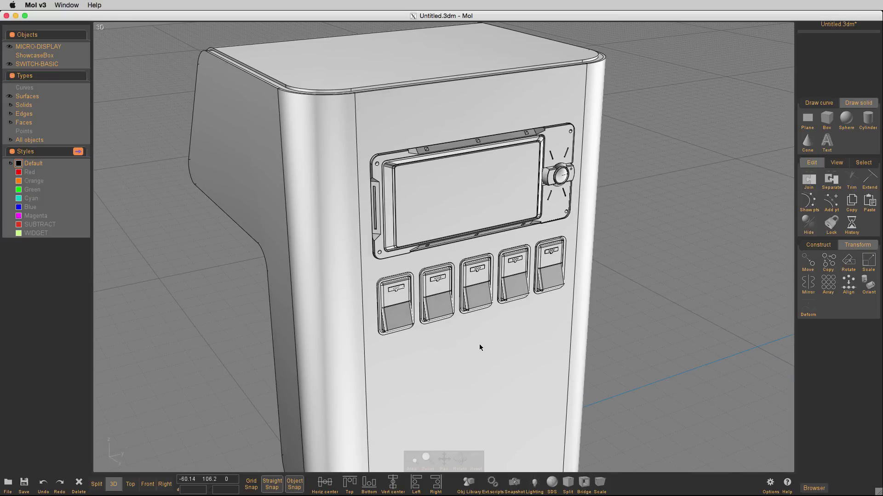
right_click_drag(572, 330, 685, 309)
scroll(684, 310, "down", 1)
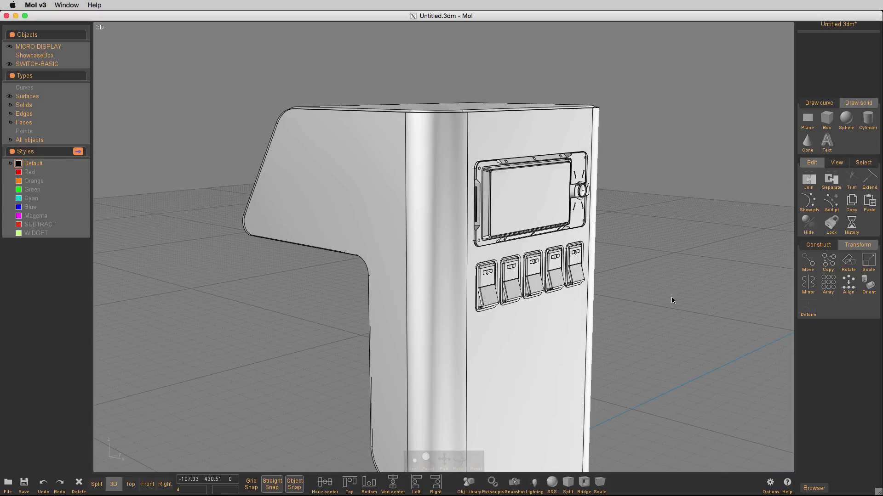
Insert a HEX-RIVET from the object library onto the upper part of the body's flat side face, aligned to the surface
left_click(542, 416)
left_click(469, 482)
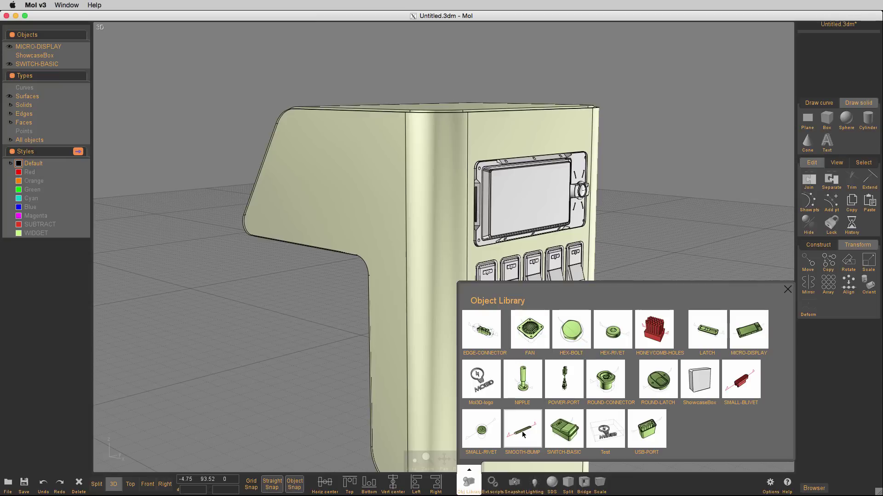
left_click(613, 331)
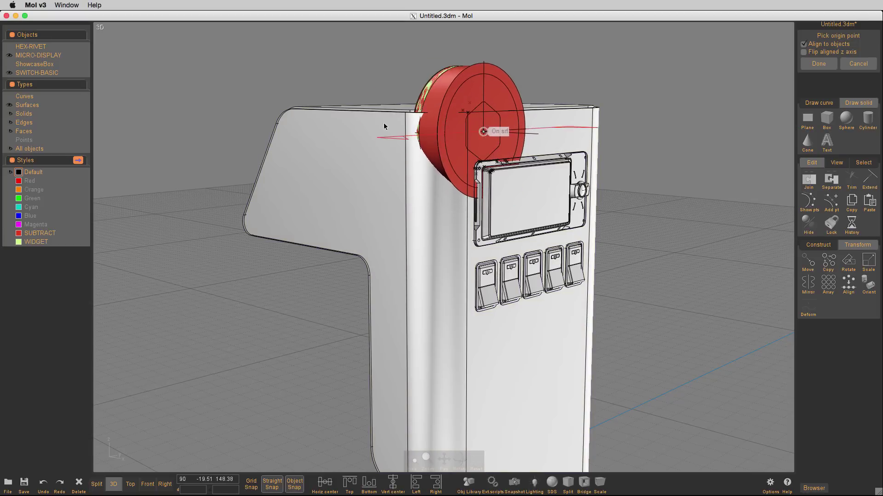
right_click_drag(291, 128, 342, 166)
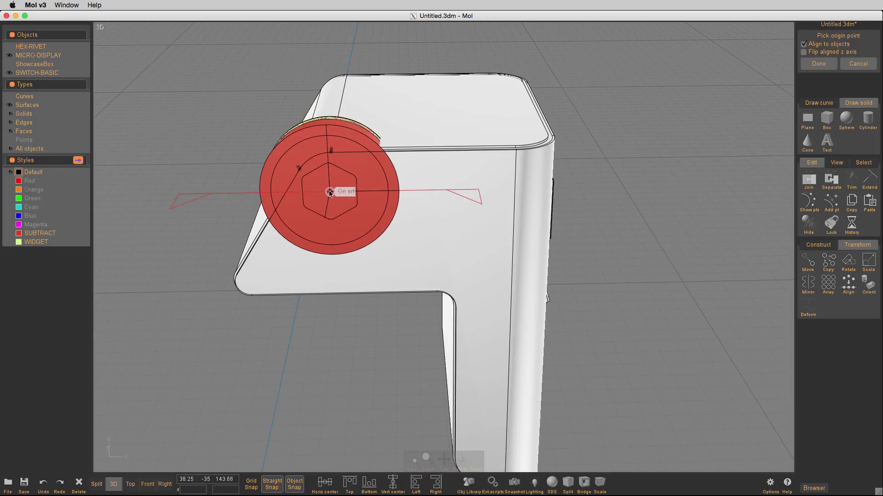
left_click(332, 193)
right_click(396, 237)
key("F5")
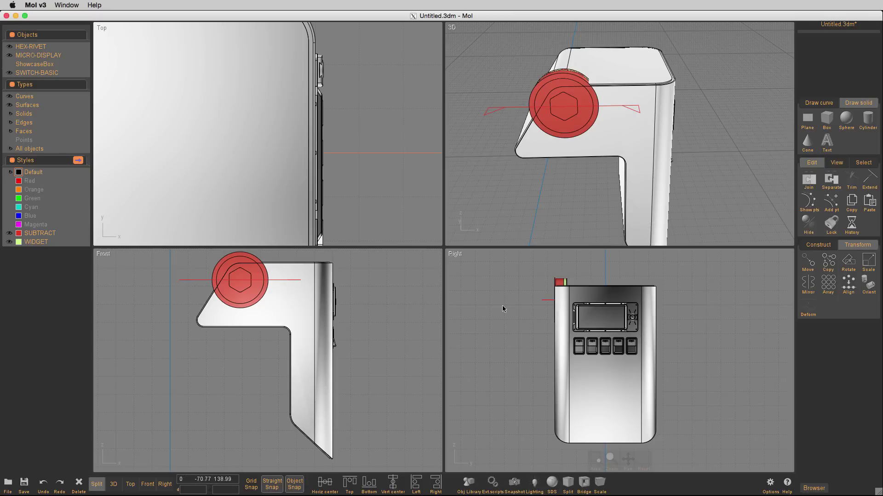
key("F9")
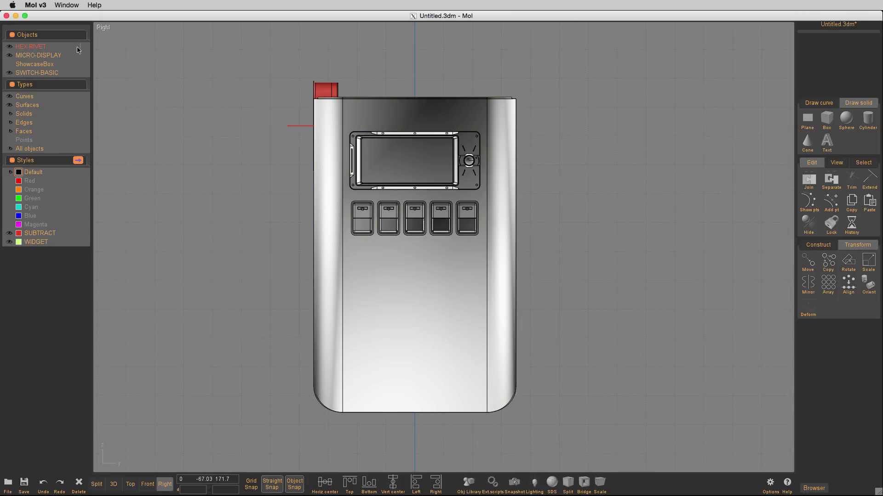
key("F5")
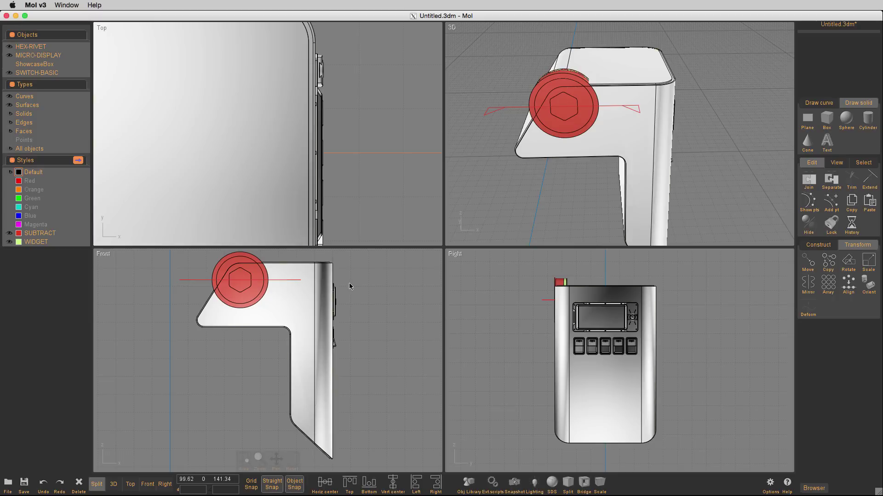
key("Home")
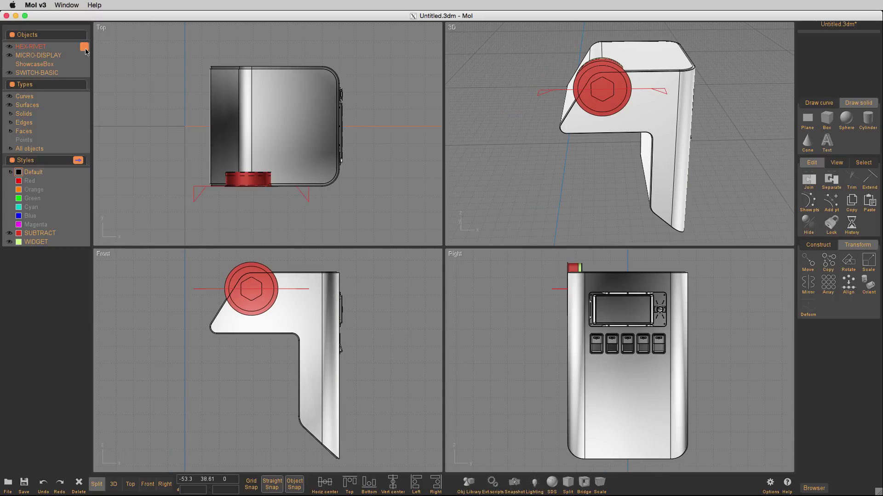
Try to move the hex rivet outward, away from the body's side face
left_click(30, 47)
key("m")
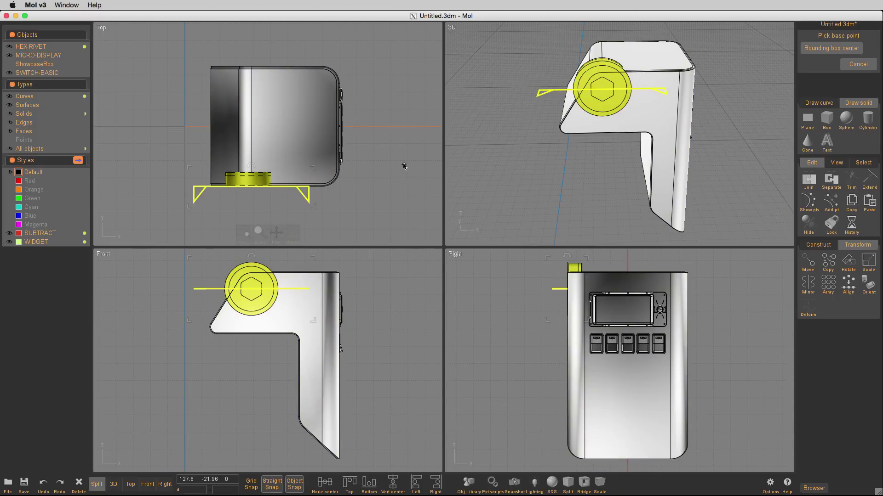
left_click(404, 166)
left_click(408, 188)
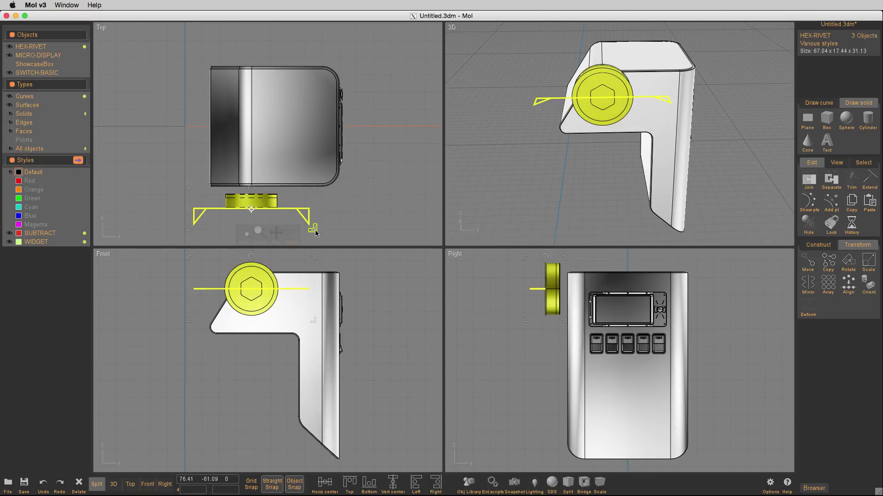
key("super+z")
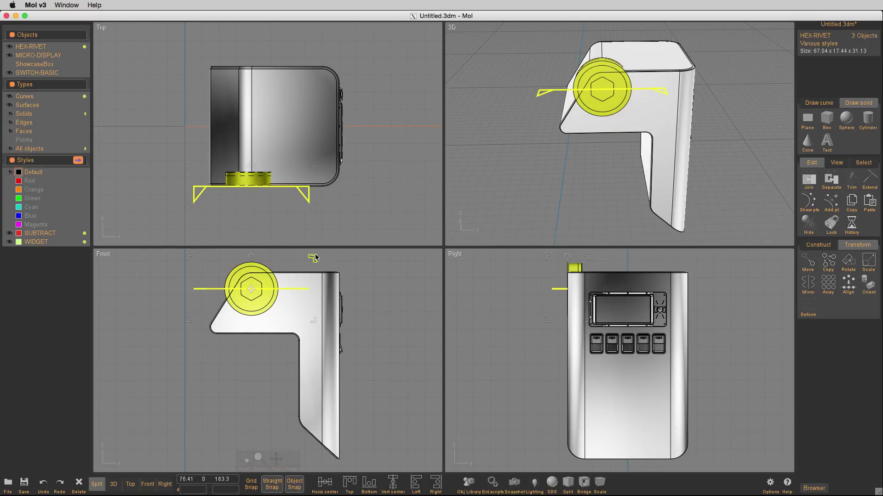
Scale the hex rivet down to about 6.62 x 1.72 x 3.07 and move its guide line flush onto the body's side face
right_click_drag(314, 256, 303, 265)
left_click_drag(303, 264, 238, 296)
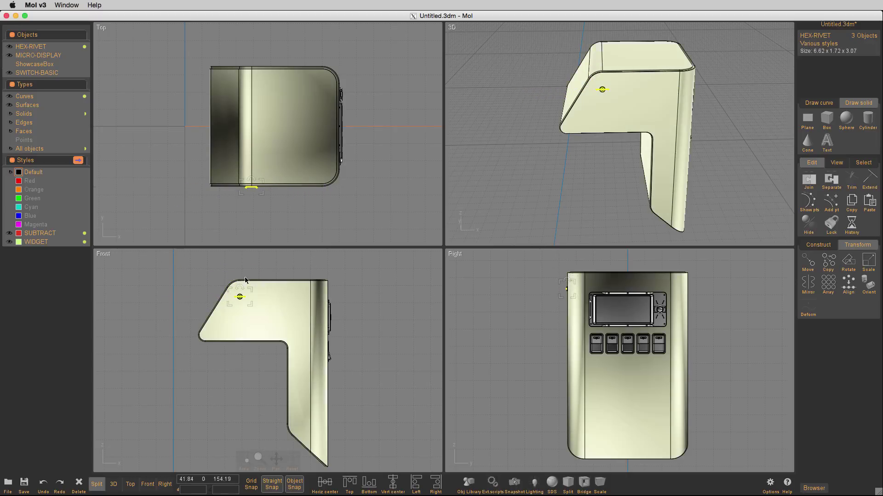
scroll(240, 200, "up", 6)
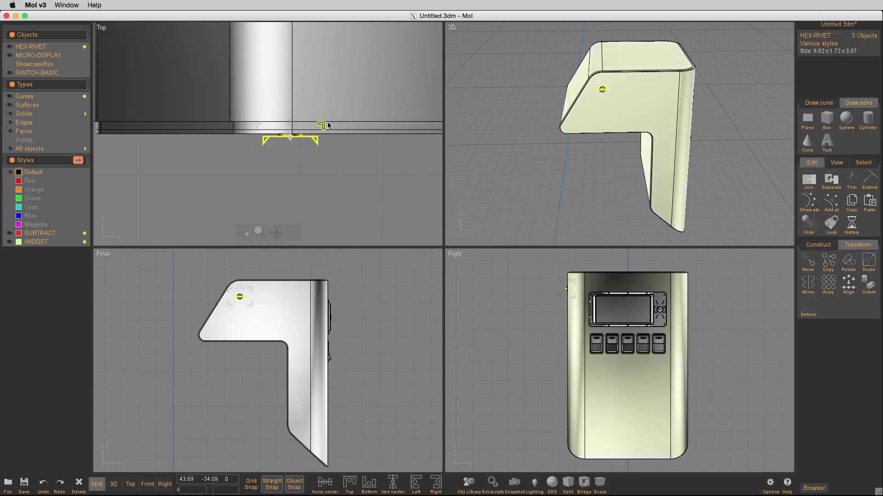
scroll(327, 124, "up", 3)
key("m")
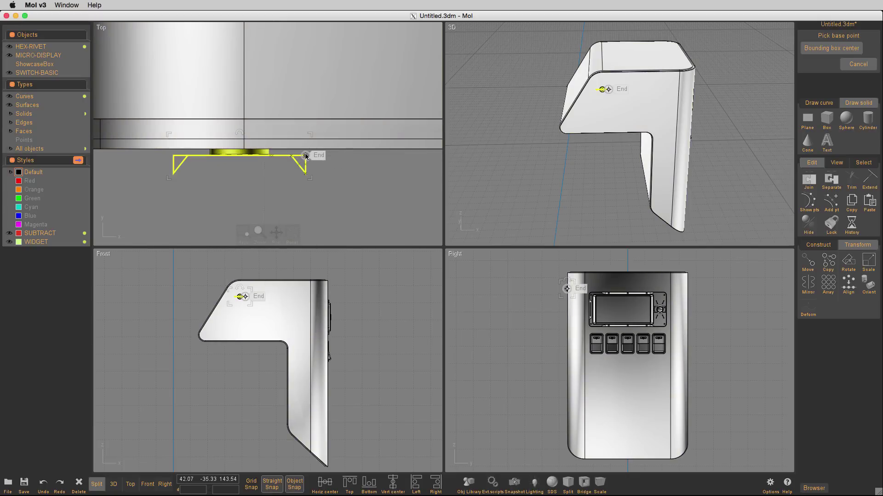
left_click(306, 156)
left_click(306, 149)
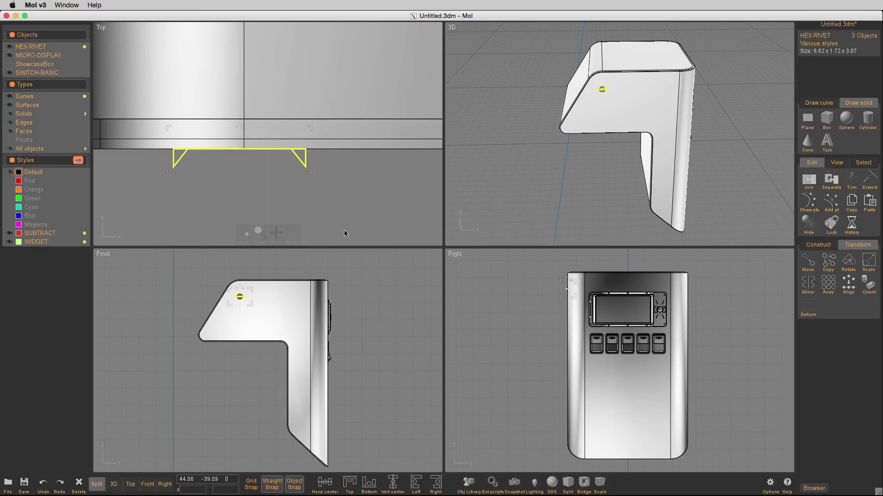
Place the hex rivet near the overhang's lower outer corner, with a copy level with it above the inner corner
key("space")
left_click_drag(390, 117, 496, 188)
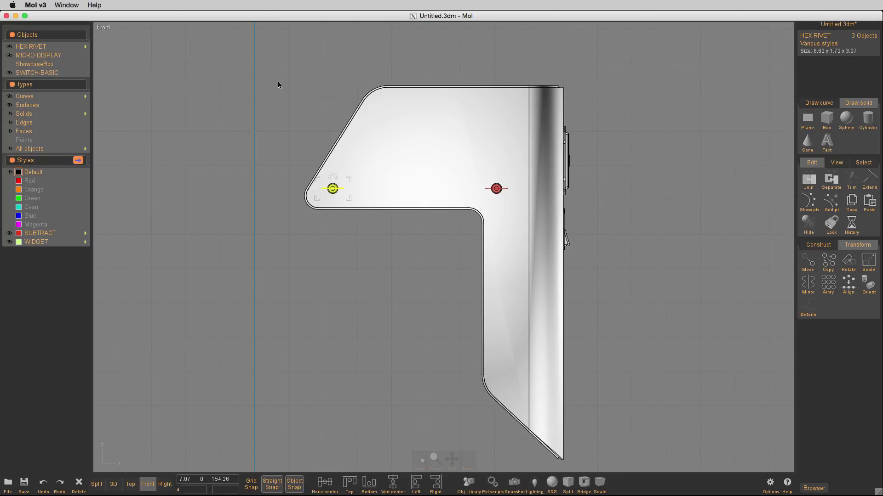
Select only the rivet above the inner corner and copy it straight down to the lower end of the leg
left_click(31, 46)
key("i")
left_click_drag(457, 132, 531, 233)
left_click(524, 145)
left_click_drag(528, 145, 472, 224)
key("i")
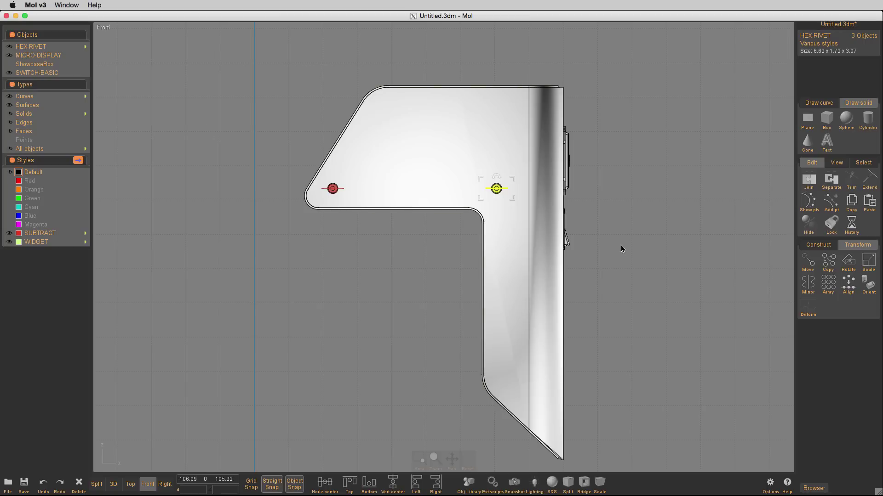
left_click_drag(500, 198, 507, 377)
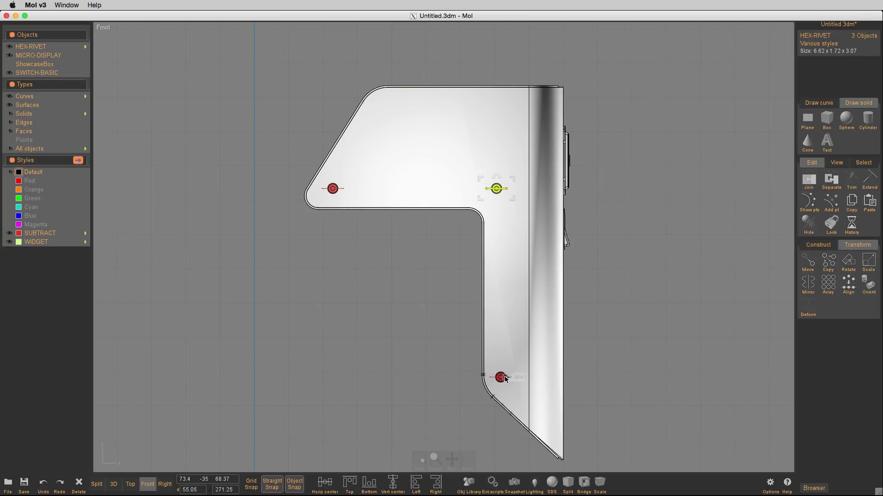
left_click_drag(505, 376, 503, 381)
Select the two rivets on the leg side and move them horizontally about 1.34 units toward the display panel
left_click(85, 47)
left_click_drag(450, 133, 524, 409)
key("m")
left_click(323, 347)
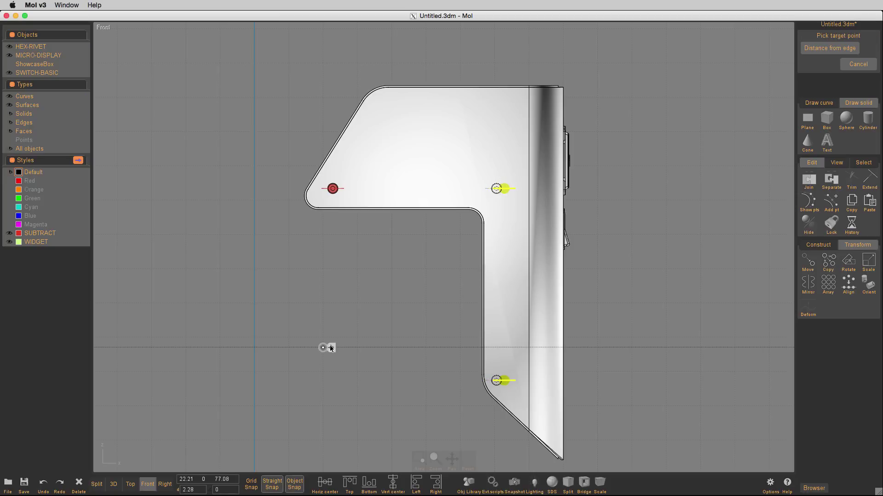
left_click(326, 348)
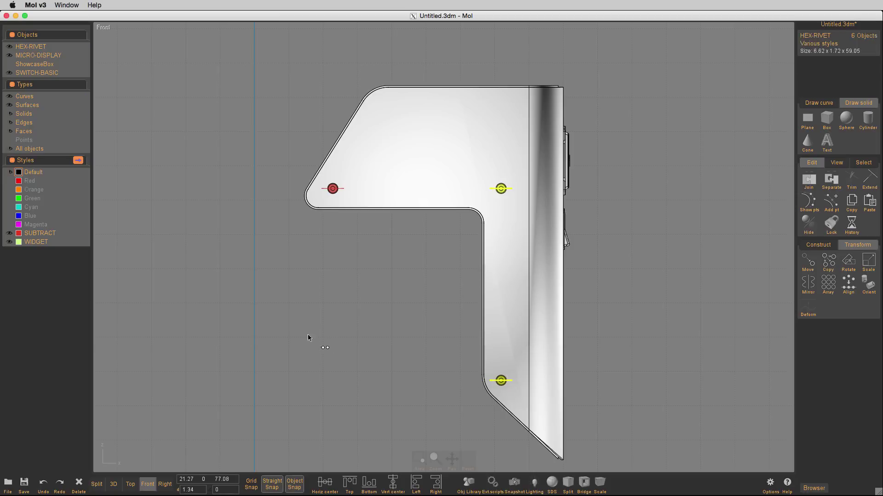
left_click(288, 326)
key("F6")
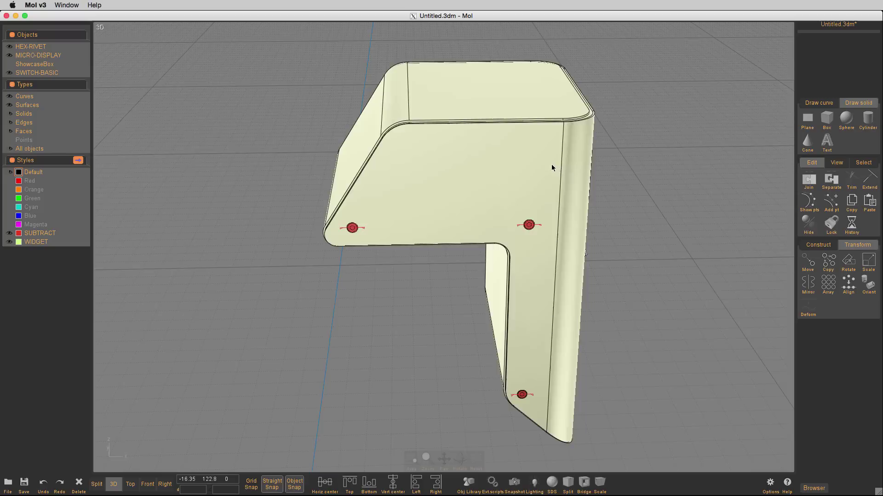
right_click_drag(550, 166, 417, 166)
scroll(384, 153, "down", 3)
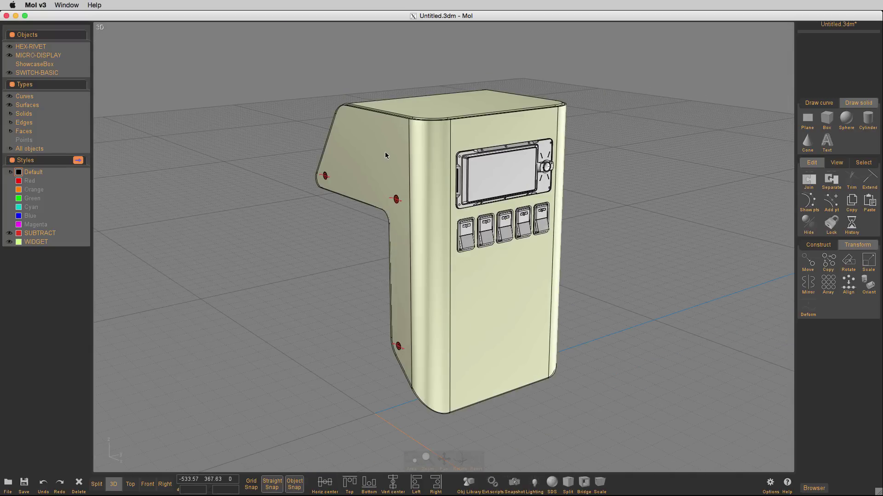
scroll(385, 152, "up", 3)
left_click(385, 152)
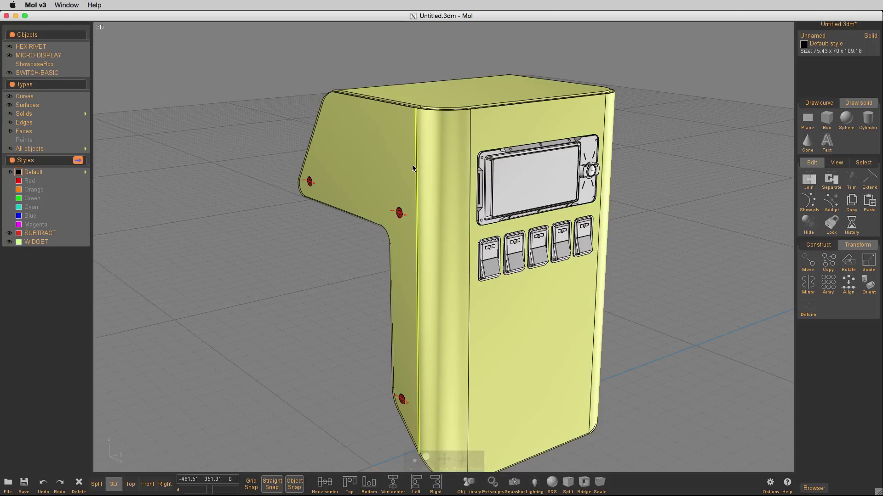
key("d")
key("Escape")
key("Escape")
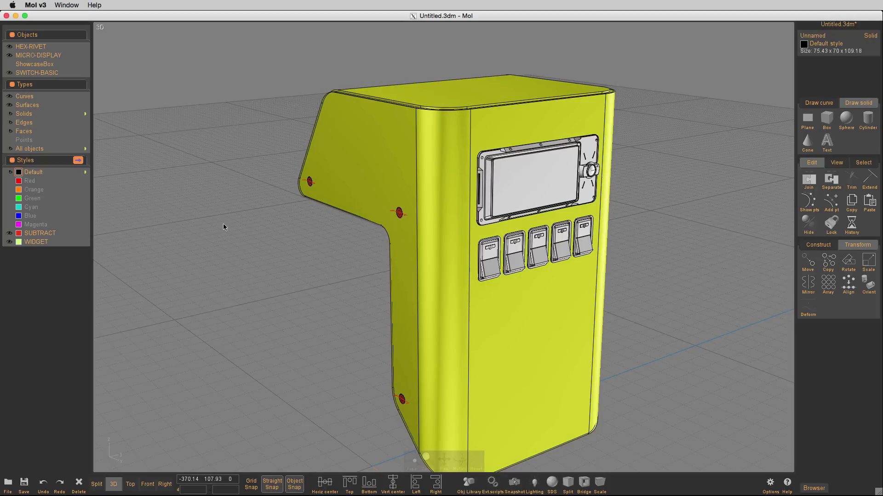
Hide the body and examine the hex rivet cutters from inside and outside the box
scroll(380, 222, "up", 5)
left_click(378, 181)
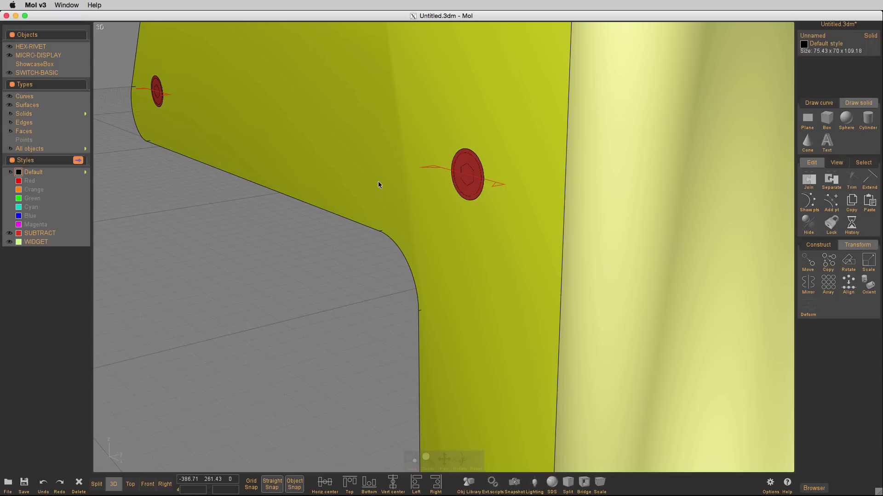
key("h")
right_click_drag(378, 181, 344, 213)
right_click_drag(140, 273, 419, 302)
scroll(711, 147, "up", 3)
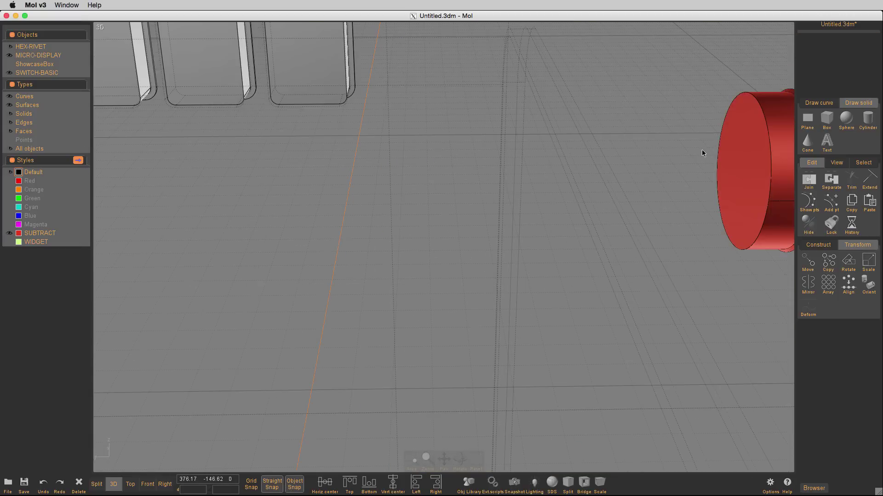
right_click_drag(702, 150, 385, 175)
scroll(484, 145, "down", 10)
scroll(384, 176, "up", 4)
scroll(385, 178, "up", 2)
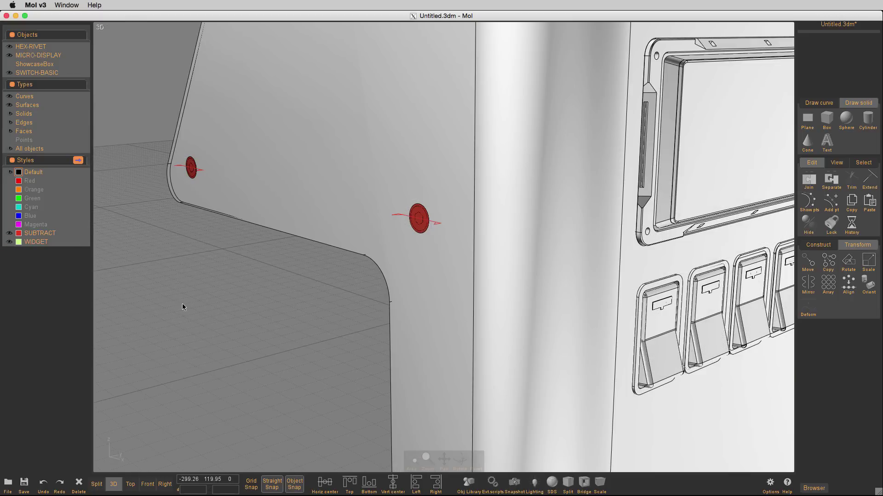
Isolate the body to check its cutouts, and examine the rivets with their SUBTRACT cutters hidden
left_click(284, 188)
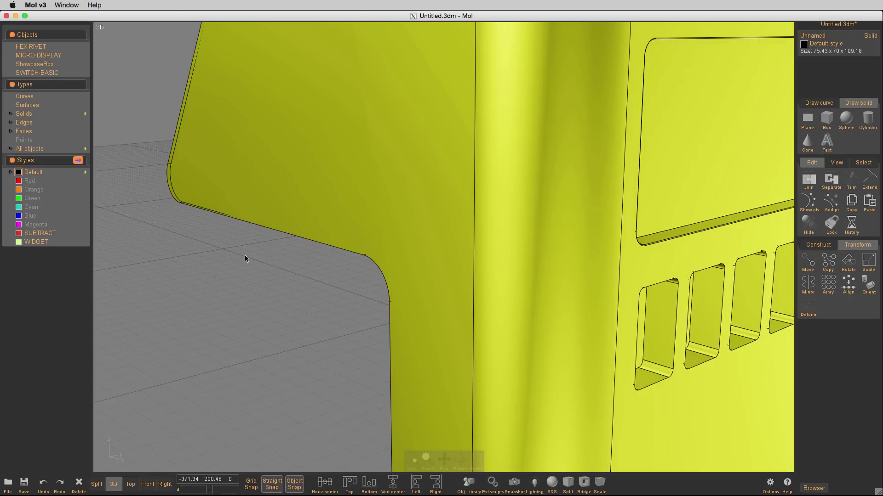
key("i")
left_click(245, 257)
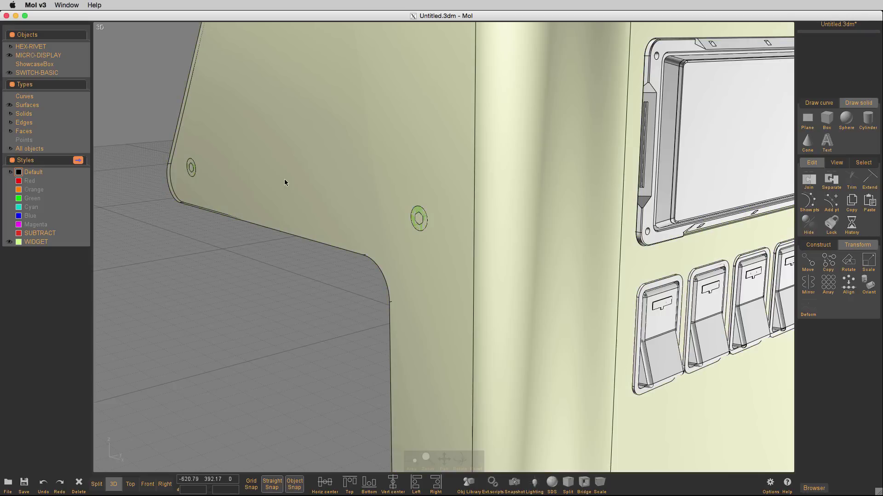
left_click(284, 180)
key("h")
right_click_drag(256, 251, 245, 288)
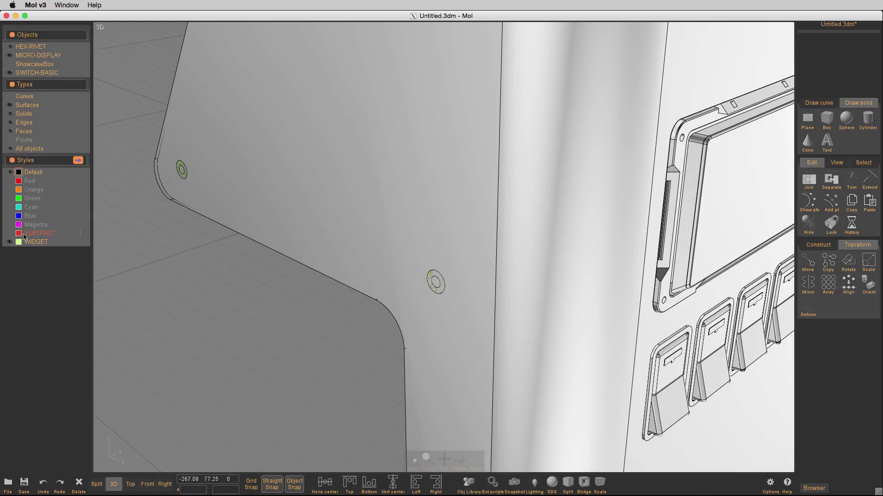
Show the SUBTRACT objects, subtract them from the body with Boolean Difference, and delete the leftover guide lines
left_click(10, 233)
left_click(333, 177)
key("d")
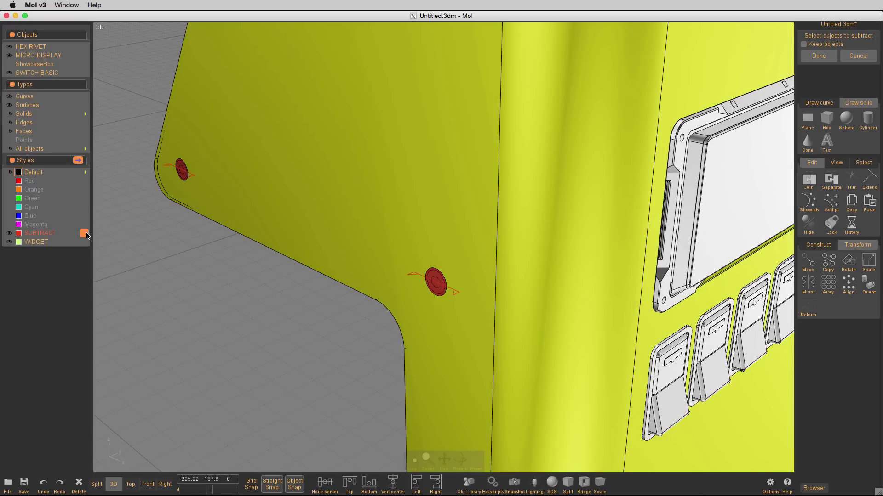
left_click(85, 234)
right_click(160, 270)
key("Delete")
Assign the Default style to all objects in the model and clear the selection
key("super+a")
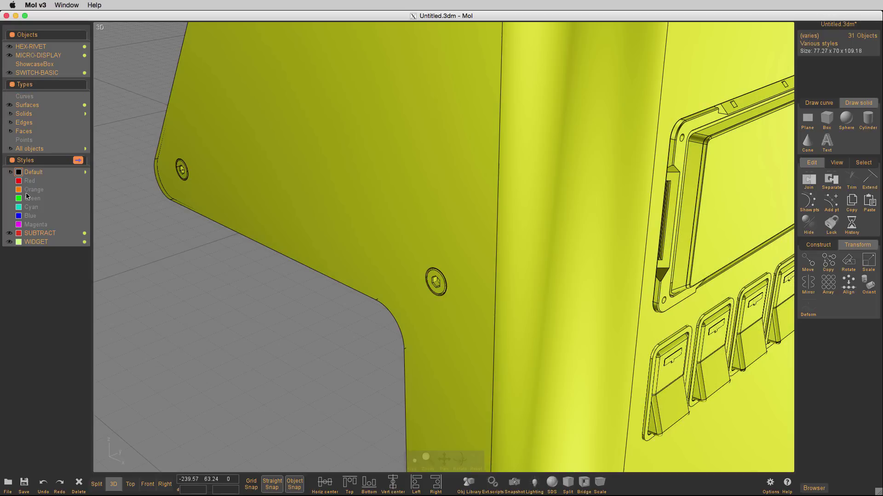
left_click(18, 172)
left_click(159, 300)
scroll(190, 306, "down", 5)
right_click_drag(191, 307, 248, 321)
Insert the ROUND-LATCH from the object library onto the overhang's side face, at about 39.75, -35, 138.42
left_click(468, 482)
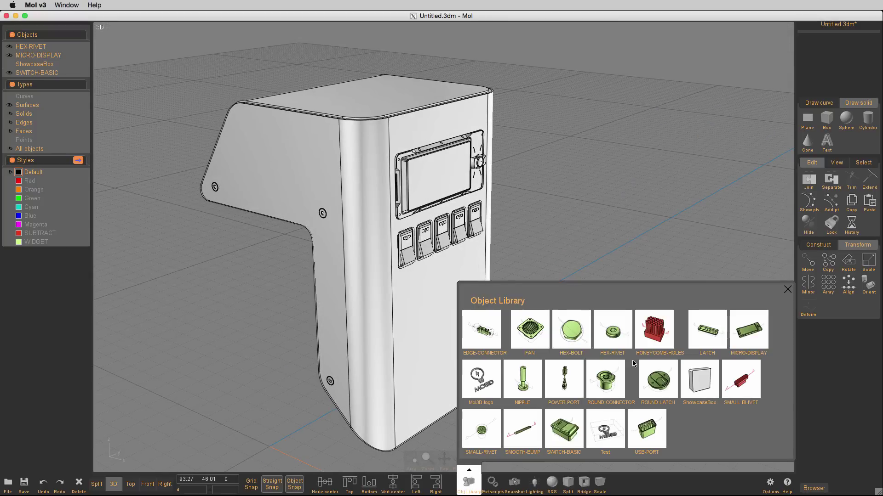
left_click(662, 384)
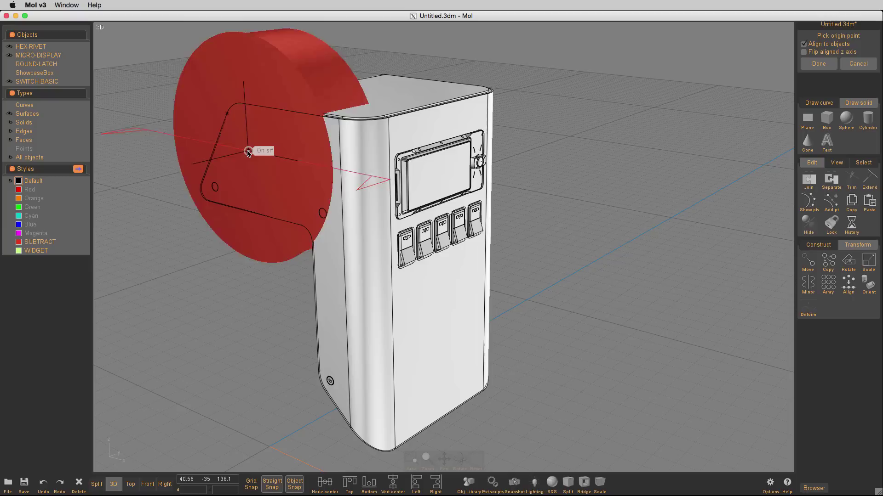
left_click(246, 150)
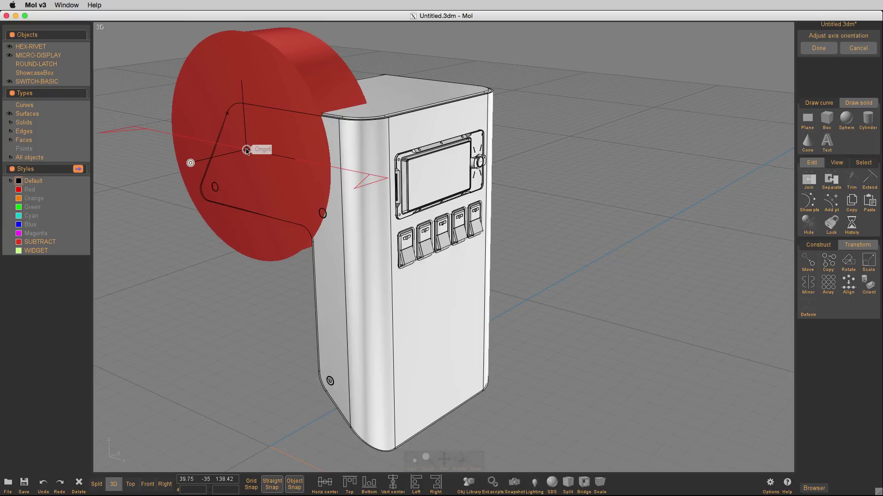
right_click(246, 150)
key("space")
key("Tab")
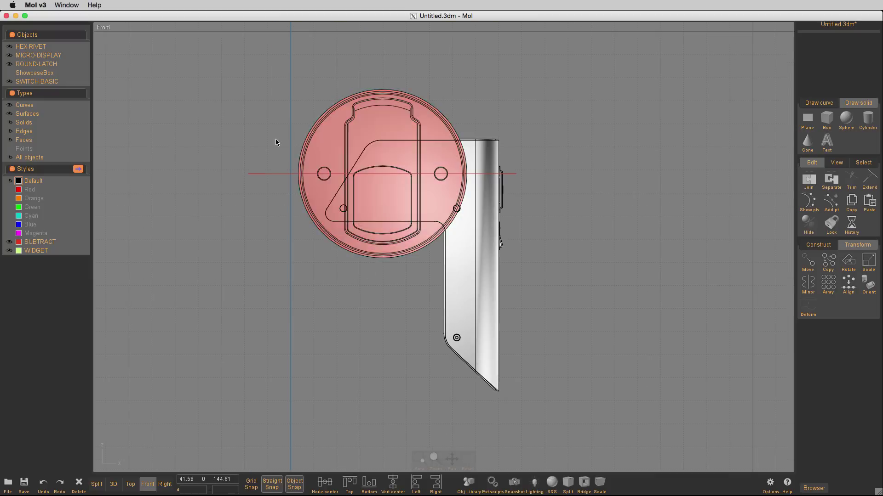
Scale the round latch down to about 21.57 x 6.43 x 13.57 and move it outward, clear of the body's side face
left_click(8, 64)
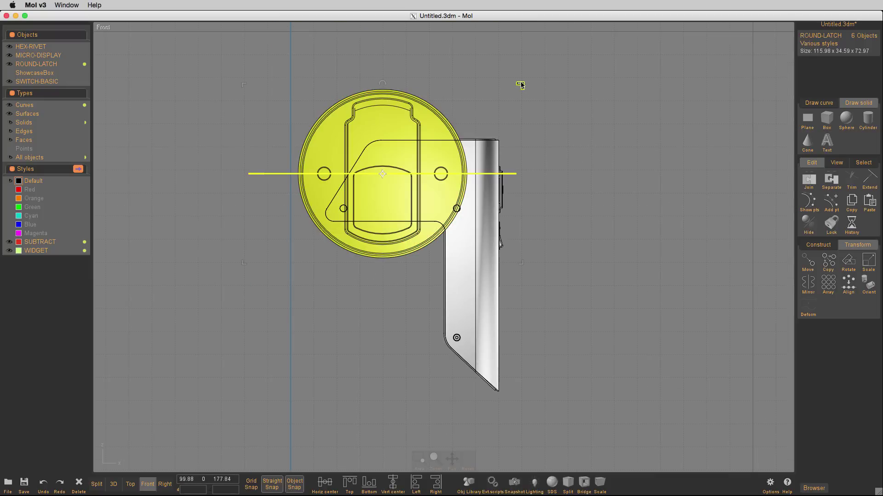
left_click_drag(520, 85, 398, 144)
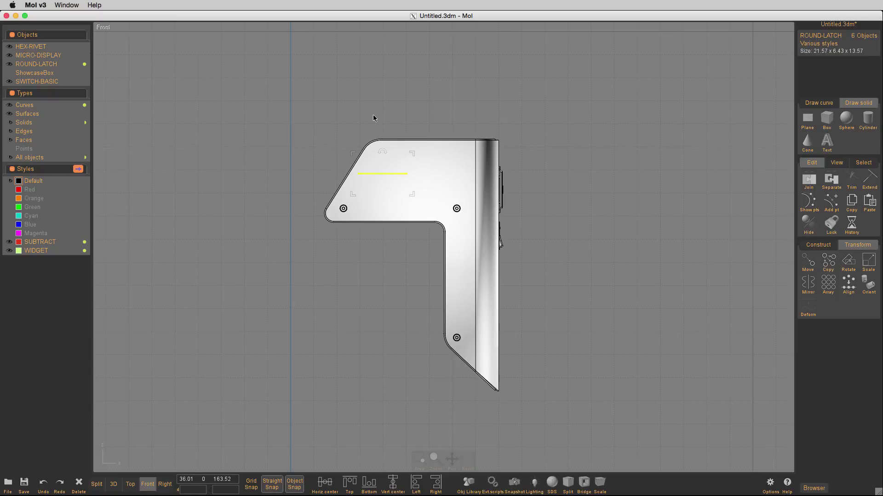
key("Tab")
key("m")
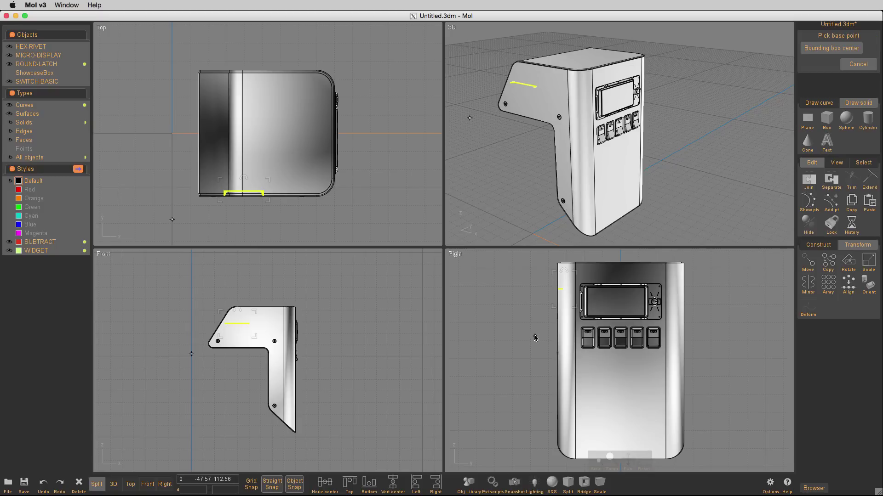
left_click(534, 336)
left_click(516, 337)
right_click_drag(497, 165, 519, 166)
key("Tab")
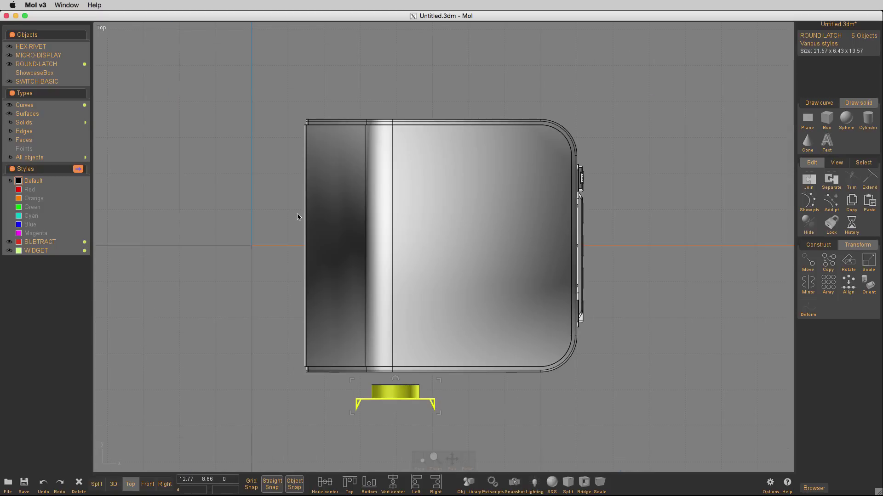
Scale the round latch to about 18.59 x 5.55 x 11.7 and rotate it 90 degrees so its guide line is vertical
key("Tab")
key("Tab")
scroll(411, 152, "up", 6)
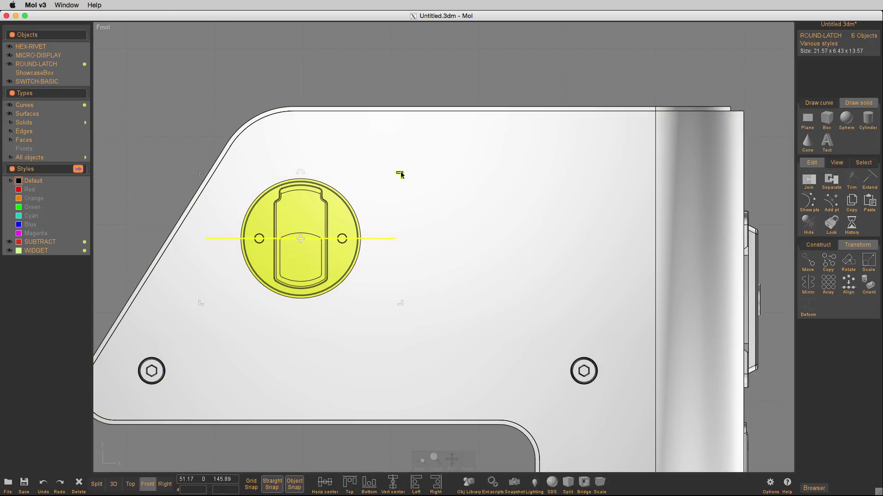
left_click_drag(401, 173, 365, 193)
key("Tab")
key("Tab")
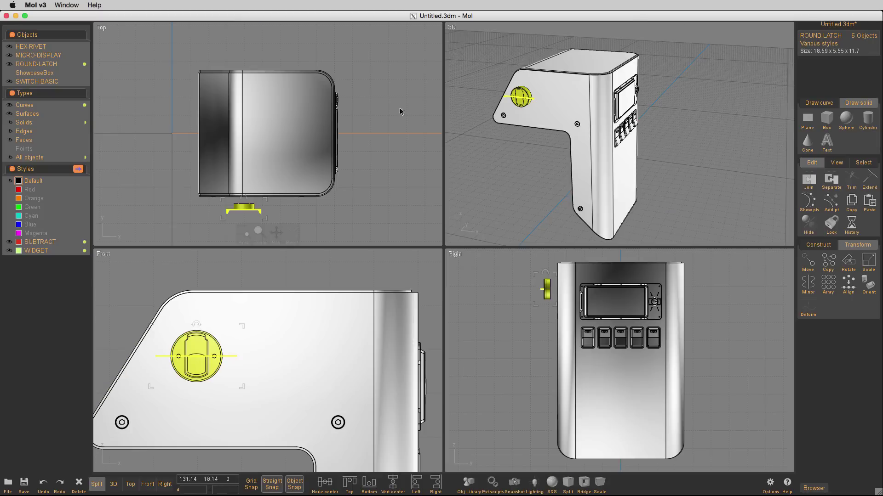
key("Tab")
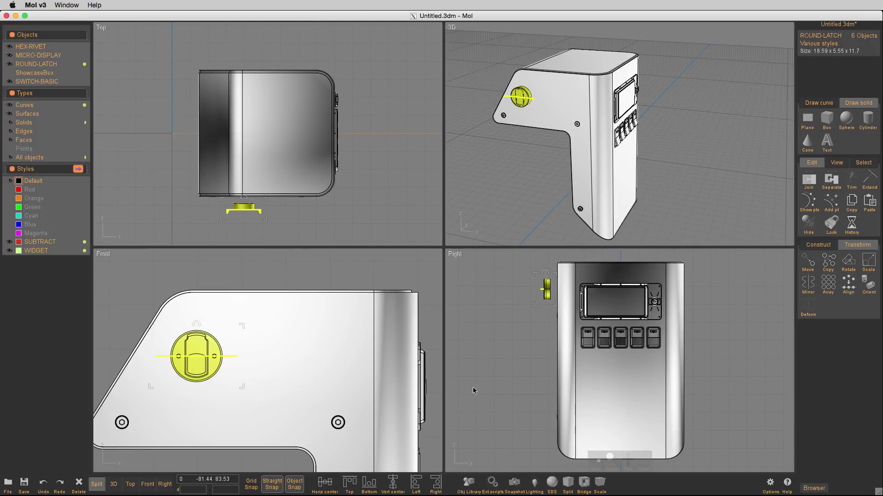
left_click_drag(197, 325, 155, 357)
key("Tab")
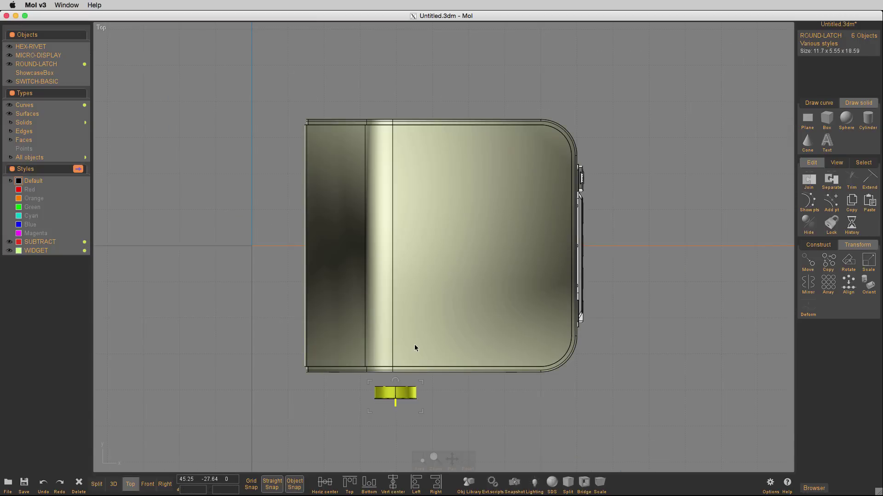
Move the round latch's guide line flush onto the body's side face and shift the latch up toward the overhang's upper edge
key("Tab")
key("Tab")
left_click(308, 140)
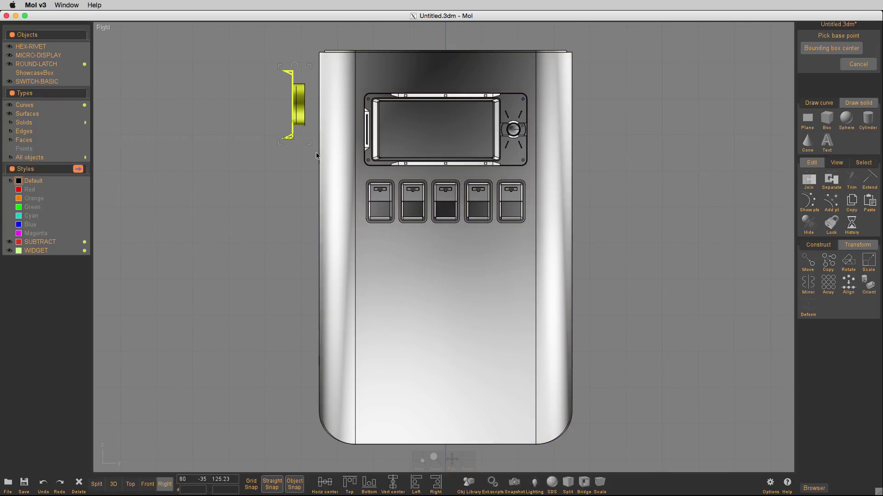
left_click(320, 139)
key("Tab")
key("Tab")
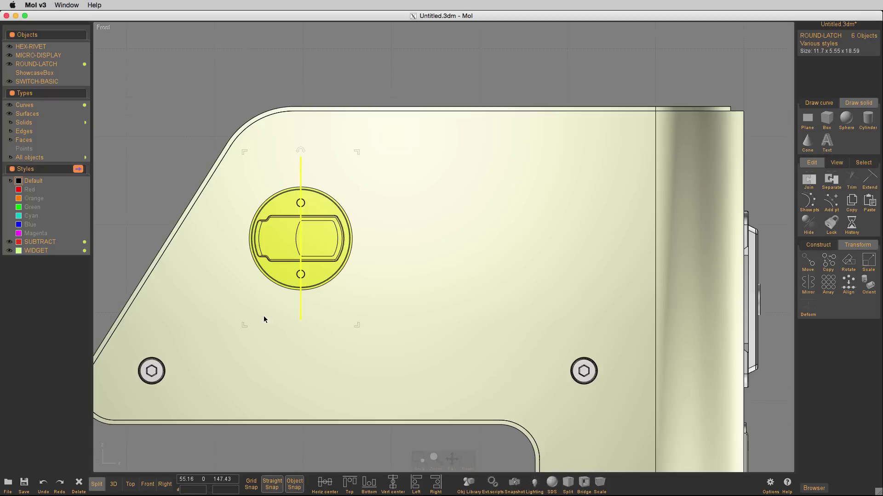
left_click_drag(315, 225, 321, 166)
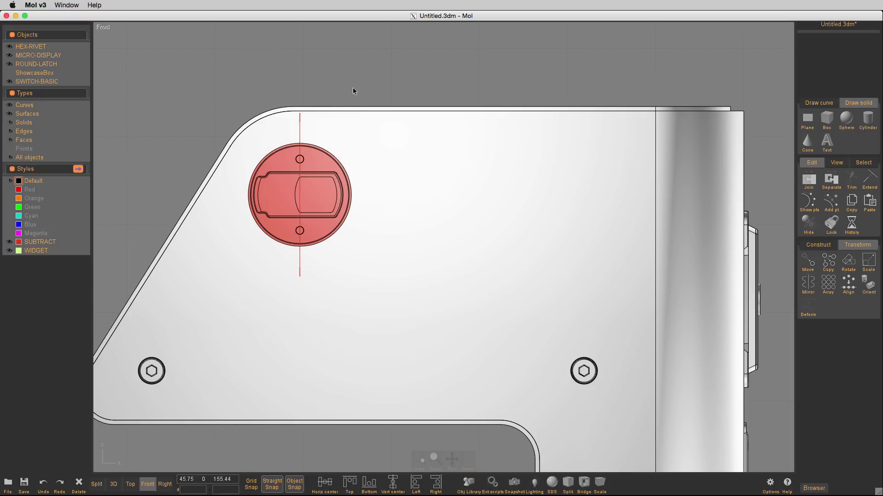
Hide the body and examine the round latch from inside and outside, with its SUBTRACT cutter hidden
key("space")
key("space")
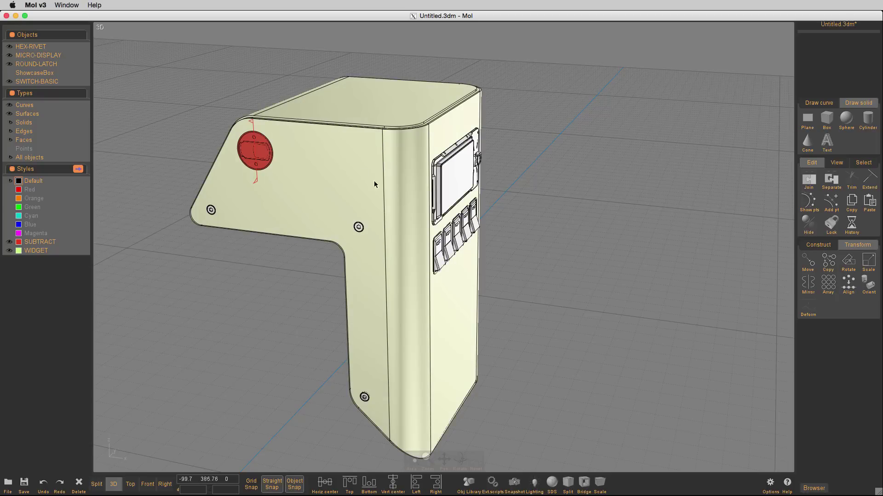
middle_click_drag(321, 150, 402, 150)
mouse_move(403, 153)
right_mouse_down()
mouse_move(414, 158)
mouse_move(389, 163)
right_mouse_up()
left_click(389, 165)
key("ctrl+l")
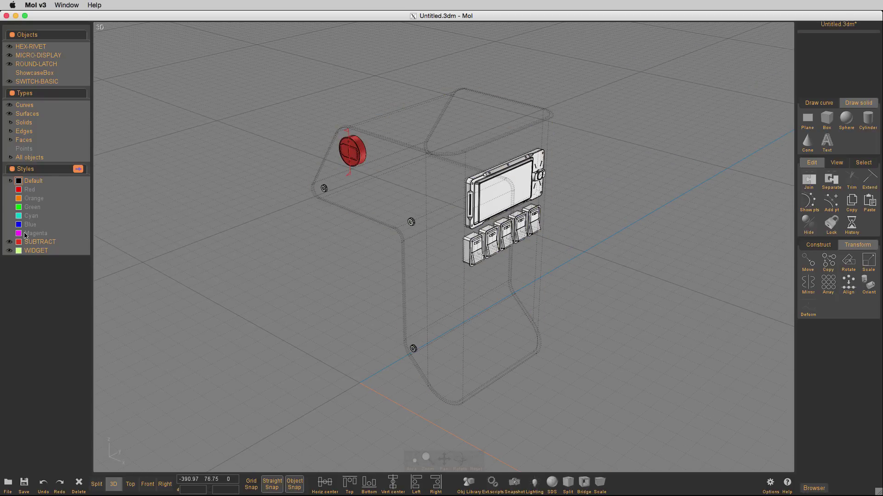
right_click_drag(221, 250, 442, 240)
scroll(544, 162, "up", 10)
scroll(547, 164, "down", 5)
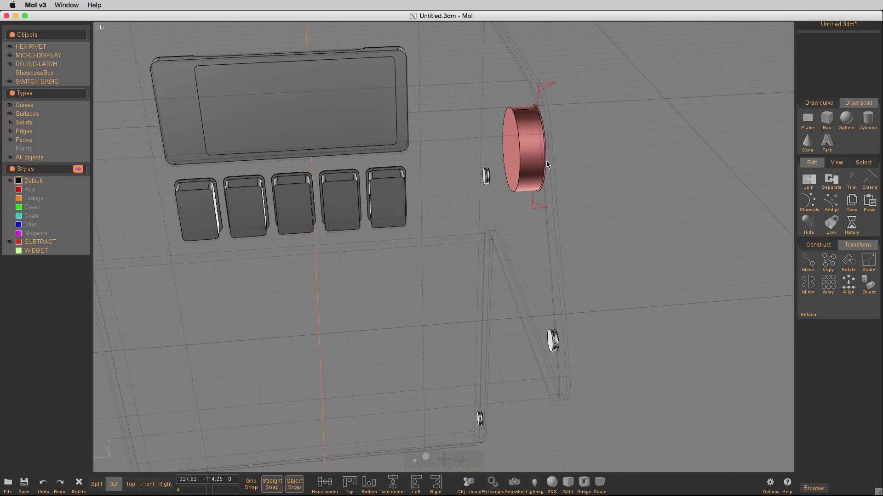
right_click_drag(562, 168, 409, 227)
left_click(8, 244)
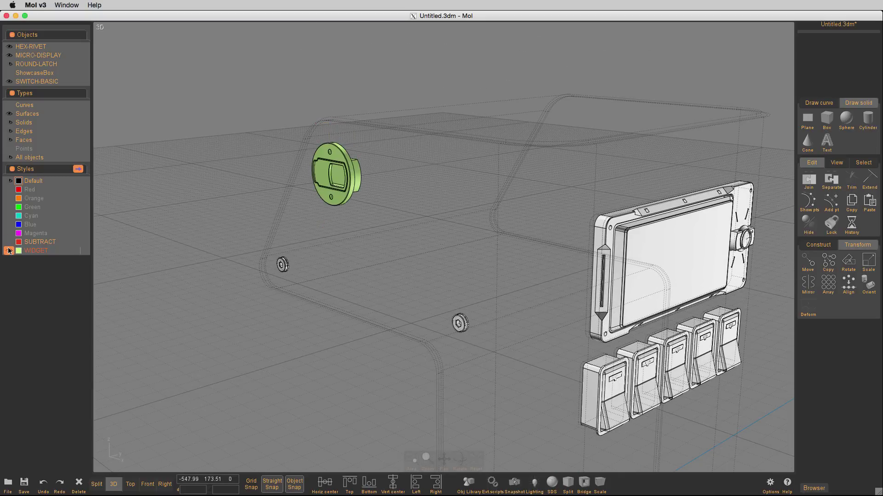
right_click_drag(258, 234, 286, 237)
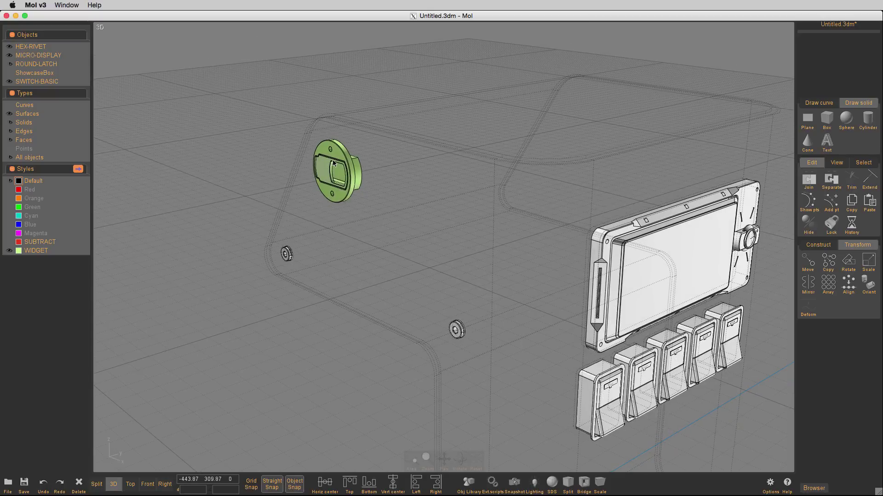
scroll(333, 163, "up", 5)
Show the round latch's SUBTRACT cutter, subtract it from the body, and assign the Default style to all objects
left_click(9, 243)
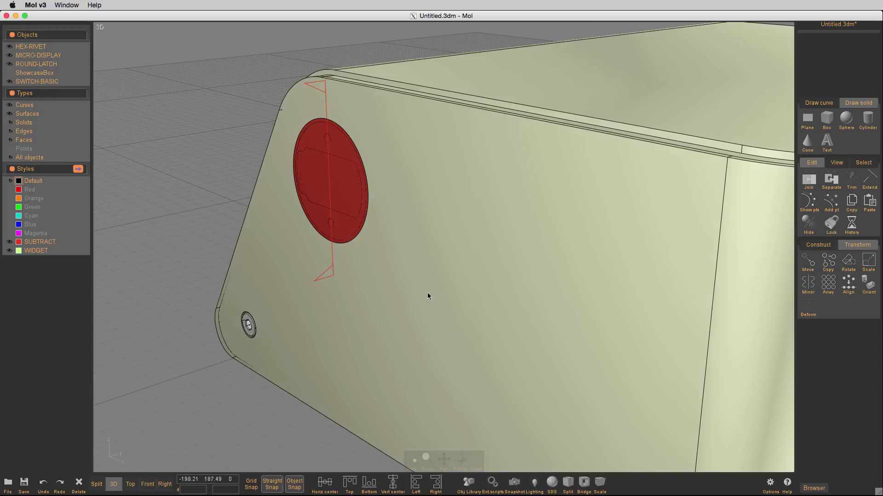
left_click(449, 308)
key("d")
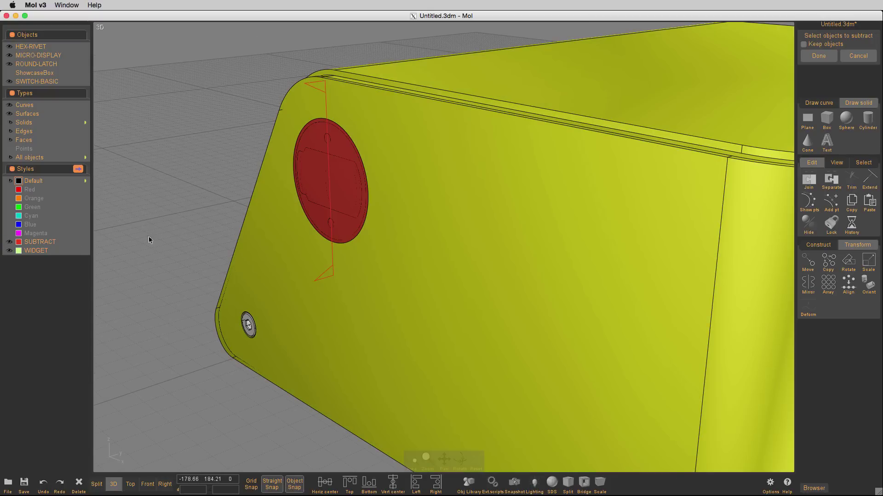
left_click(83, 242)
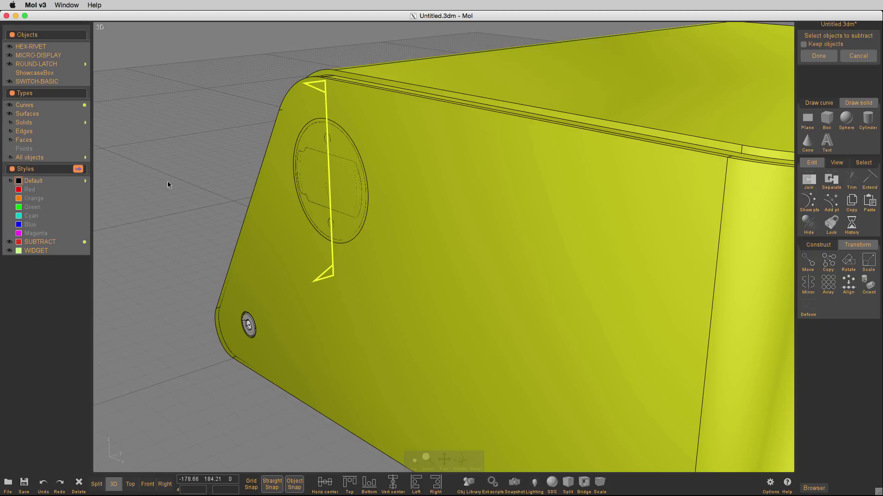
right_click(167, 182)
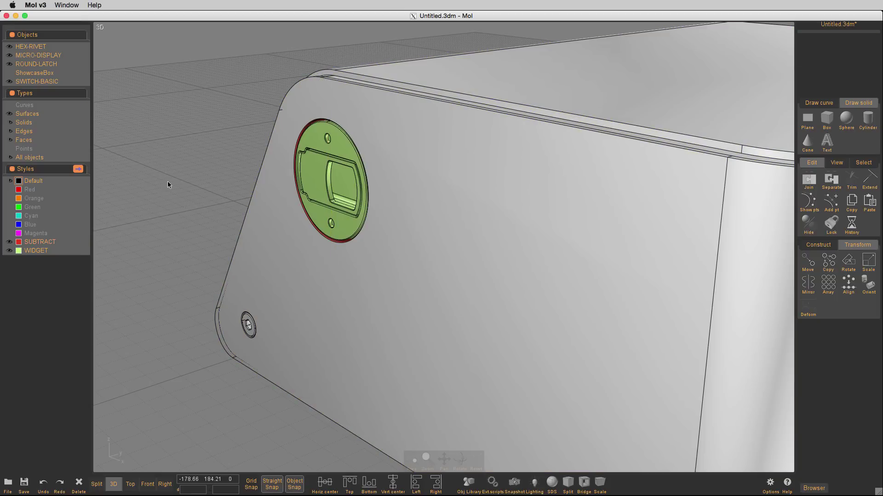
key("super+a")
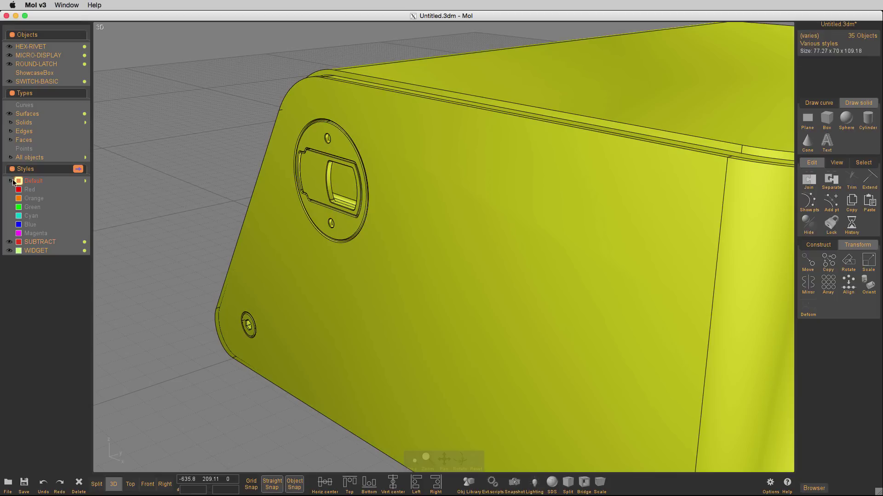
left_click(208, 195)
Examine the whole box with its latch, rivets, micro display and switches from several angles
right_click_drag(209, 195, 230, 170)
scroll(229, 168, "down", 5)
mouse_move(426, 230)
right_mouse_down()
mouse_move(404, 242)
mouse_move(418, 233)
mouse_move(417, 245)
right_mouse_up()
scroll(418, 243, "down", 2)
scroll(411, 233, "up", 1)
middle_click_drag(409, 229, 340, 150)
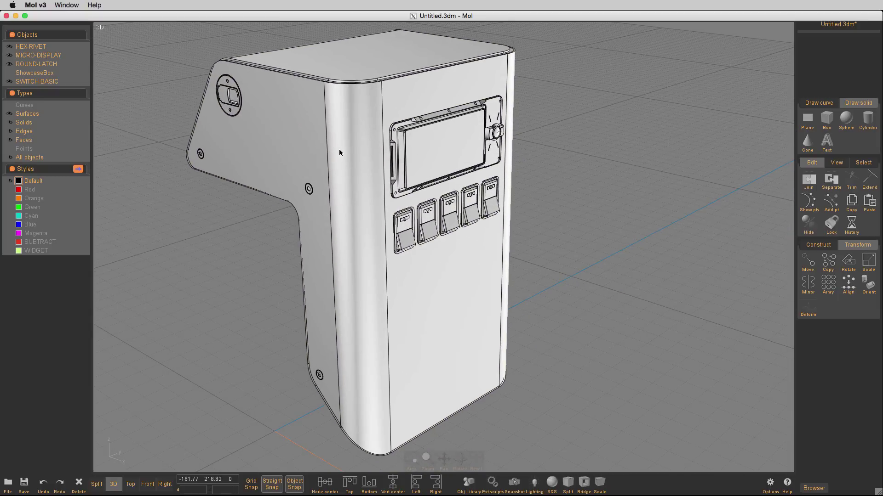
right_click_drag(339, 149, 349, 156)
middle_click_drag(349, 156, 375, 156)
right_click_drag(375, 156, 369, 144)
right_click_drag(578, 233, 575, 220)
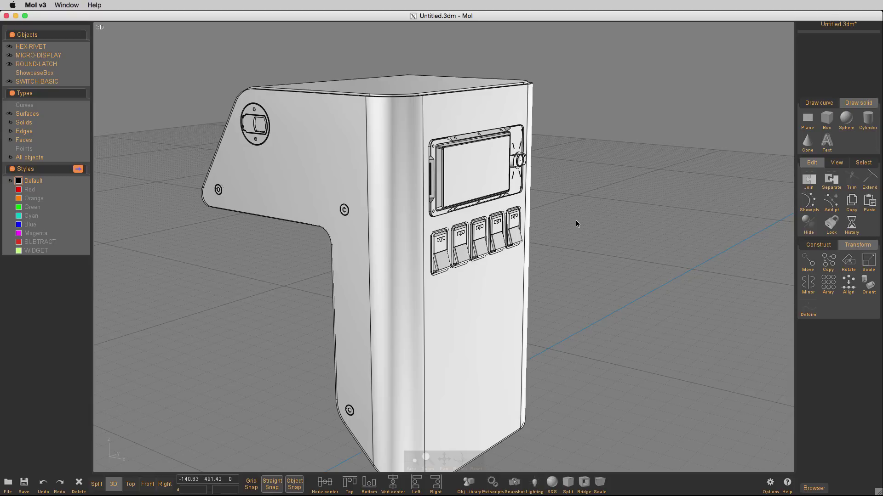
Insert the HONEYCOMB-HOLES library object on the body's front face, aligned to the surface
left_click(469, 483)
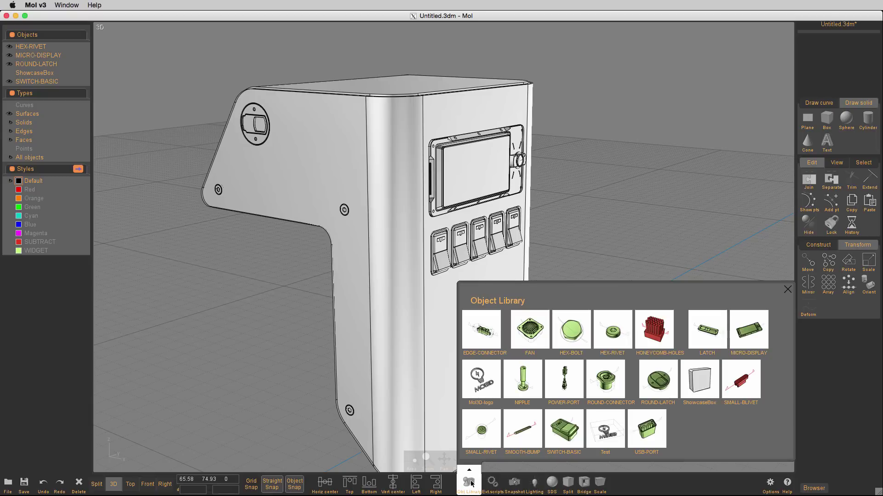
left_click(652, 327)
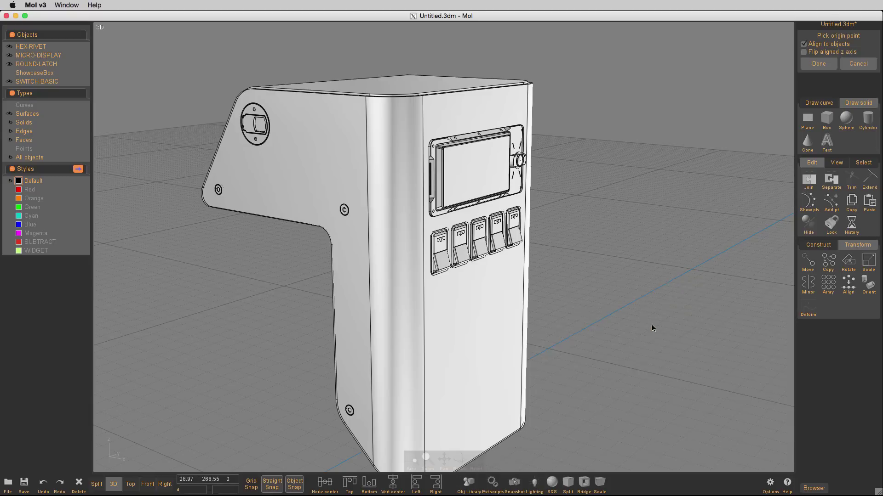
left_click(489, 341)
left_click(489, 341)
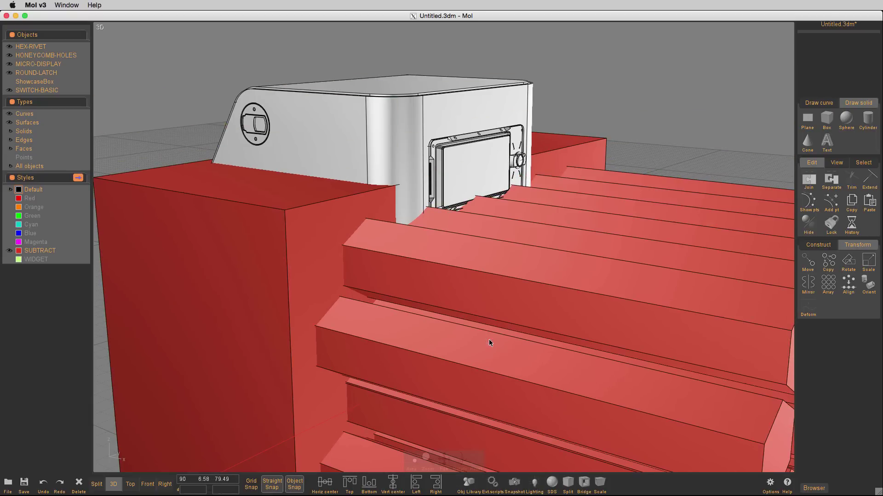
Scale the honeycomb holes down to about 6.65 x 9.15 x 3.92 and keep them clear of the body's front face
left_click(96, 484)
left_click(88, 56)
key("f")
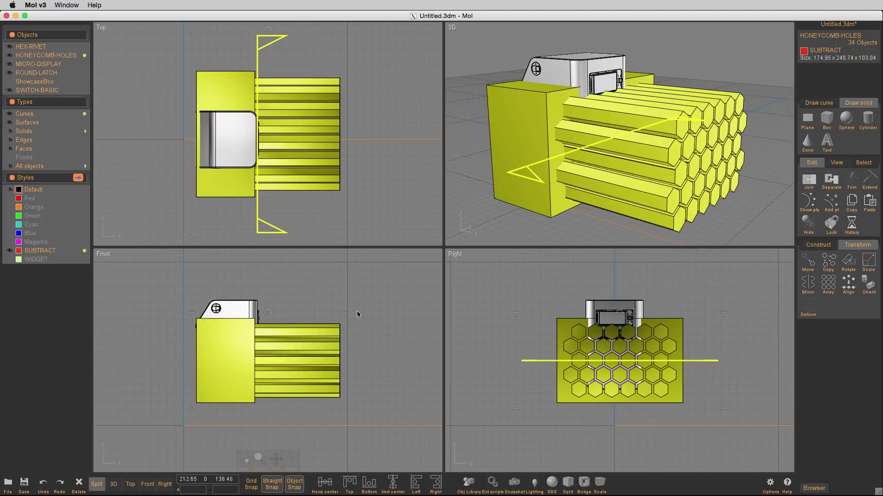
left_click_drag(308, 160, 386, 166)
left_click_drag(422, 38, 267, 131)
key("space")
scroll(437, 243, "up", 10)
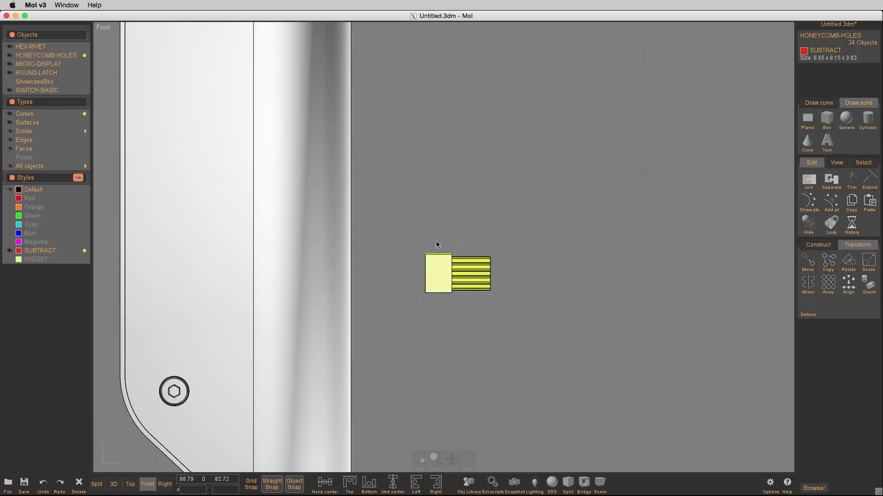
Move the honeycomb holes in the top view so their guide line lies flush with the body's front face
key("space")
key("space")
scroll(367, 185, "up", 6)
left_click_drag(587, 362, 541, 181)
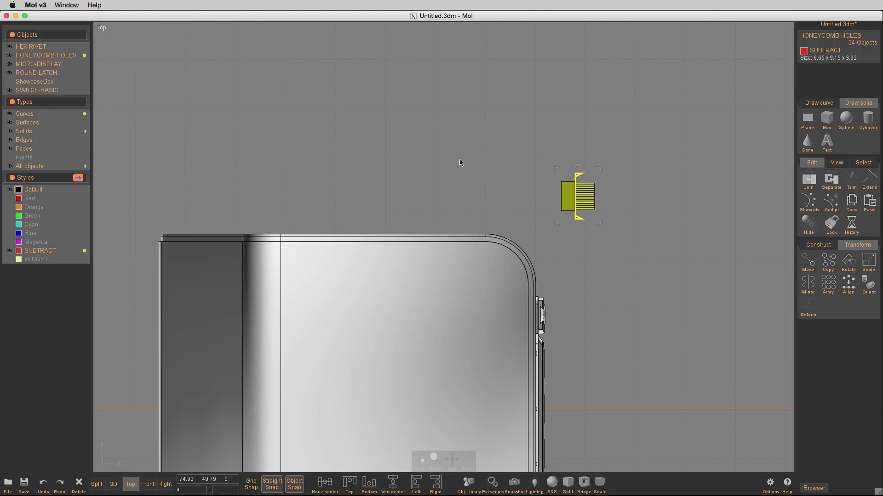
key("m")
left_click_drag(535, 284, 535, 101)
left_click(575, 220)
left_click(536, 220)
Position the honeycomb holes on the front face above the micro display, over its round knob
key("space")
key("space")
scroll(510, 232, "up", 5)
left_click_drag(499, 266, 411, 50)
right_click_drag(412, 49, 509, 226)
scroll(497, 175, "up", 3)
left_click_drag(509, 226, 522, 234)
Mirror the honeycomb holes across the body's vertical centre line to the opposite side above the display
key("ctrl+m")
left_click(412, 175)
left_click(412, 120)
key("Escape")
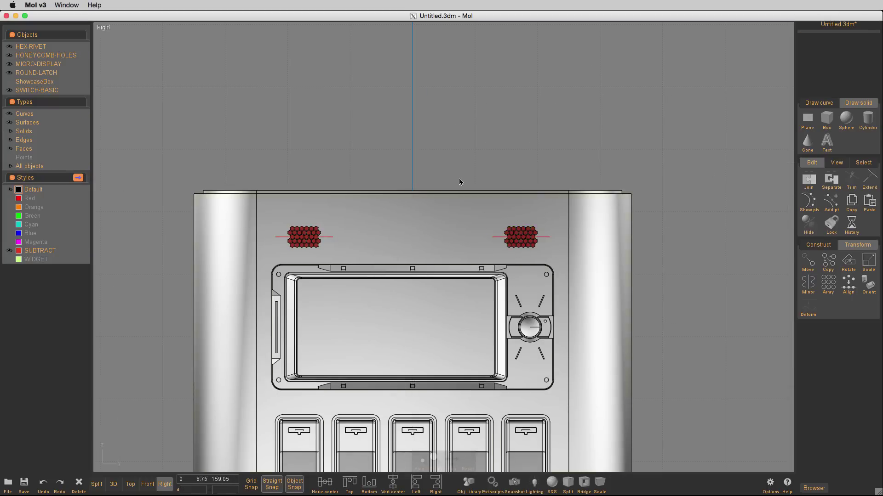
Subtract both honeycomb cutters from the body and assign the Default style to all objects
left_click(449, 203)
key("d")
left_click(85, 251)
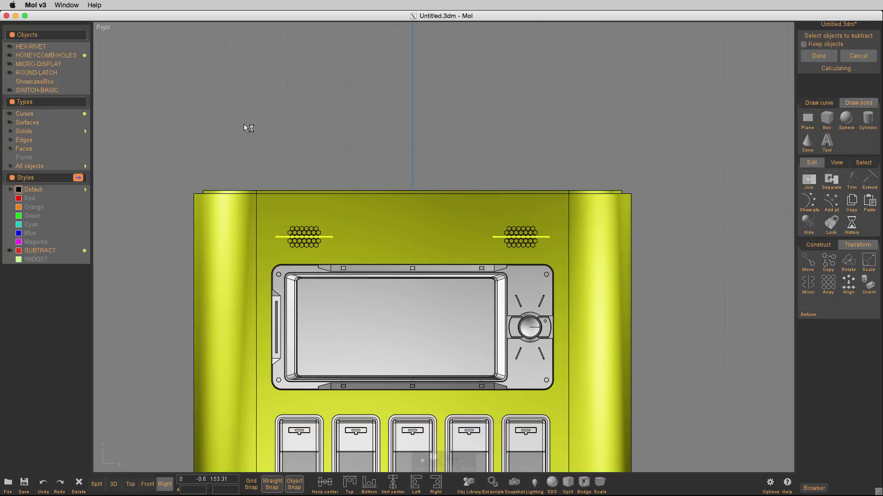
left_click(818, 56)
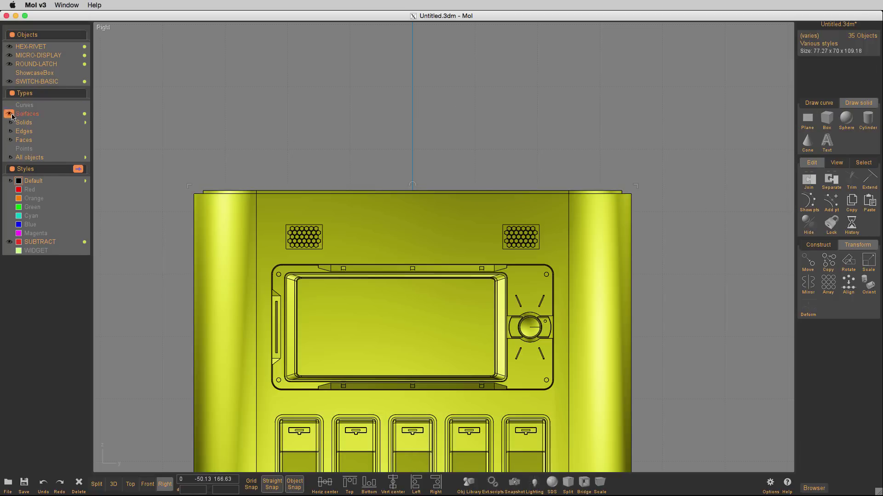
left_click(19, 180)
Examine the two honeycomb vents and the body's front and side in the 3D view
key("F6")
scroll(442, 94, "up", 3)
right_click_drag(441, 95, 446, 255)
scroll(446, 255, "down", 10)
left_click(609, 343)
right_click_drag(610, 344, 578, 340)
middle_click_drag(578, 339, 572, 287)
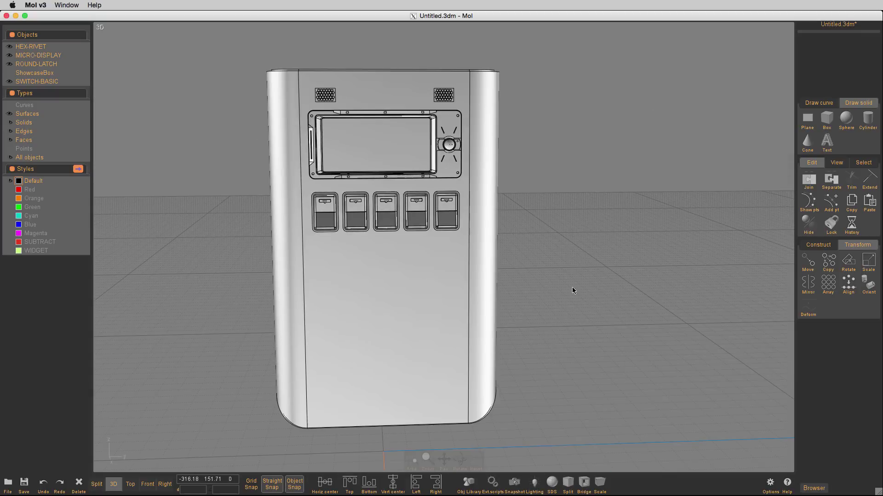
right_click_drag(572, 287, 613, 296)
key("F5")
key("Tab")
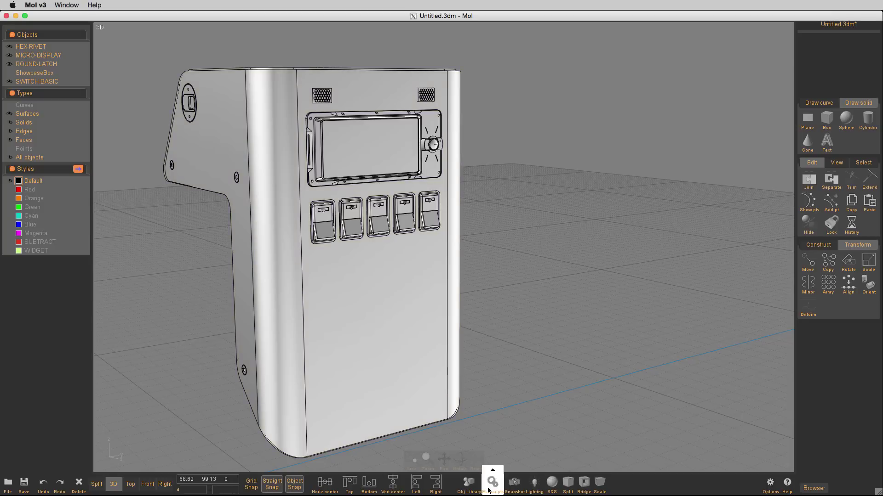
Insert the MoI3D-logo library object on the lower part of the body's front face
left_click(468, 482)
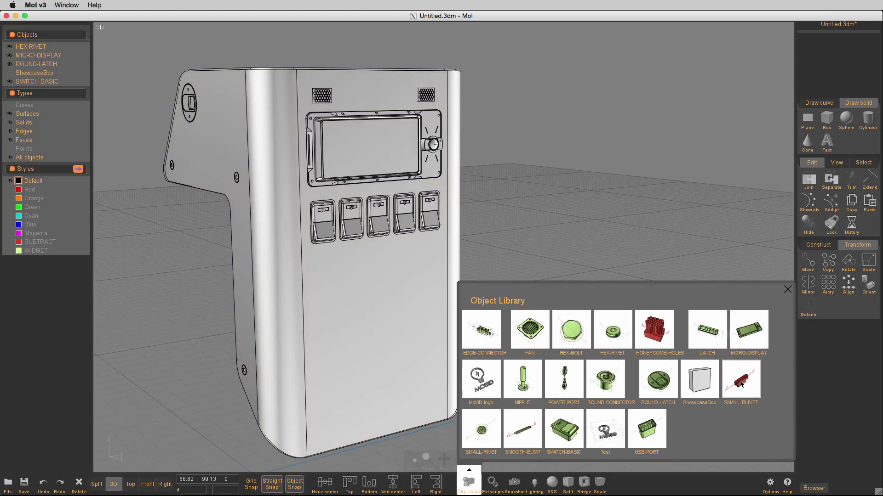
left_click(483, 384)
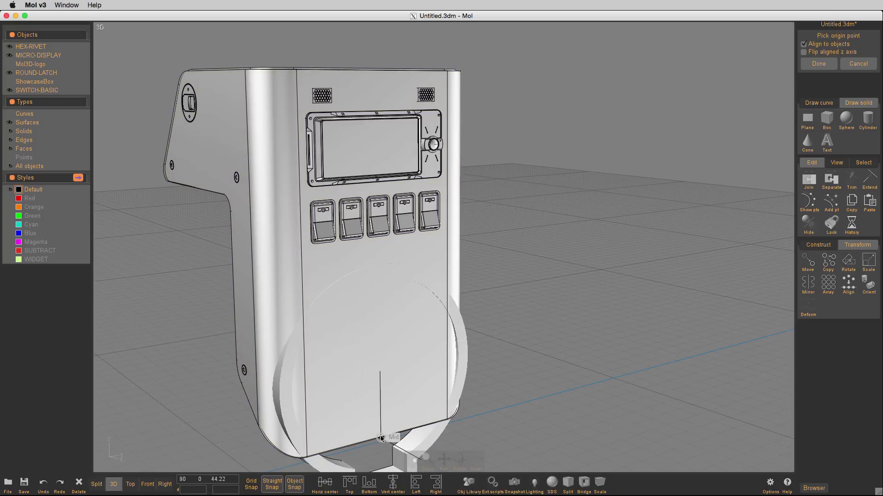
left_click(381, 393)
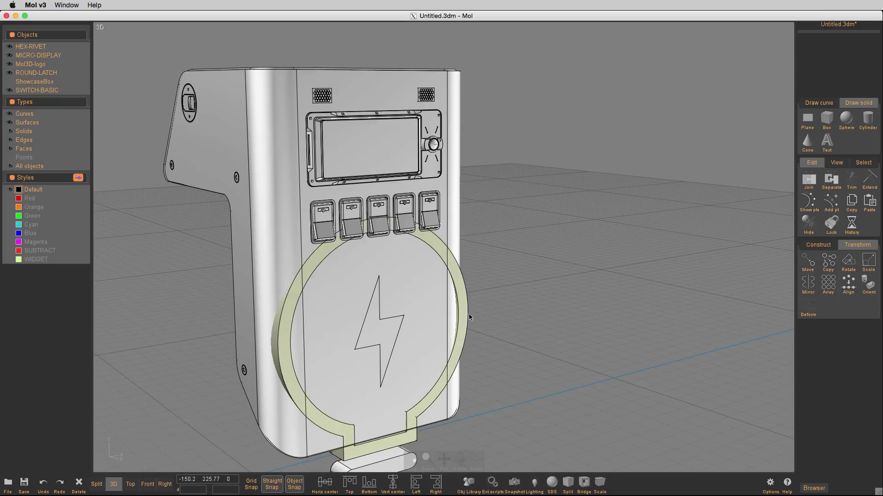
Select the MoI3D logo and hide its curves so only its solids stay selected
left_click(84, 64)
scroll(565, 271, "down", 5)
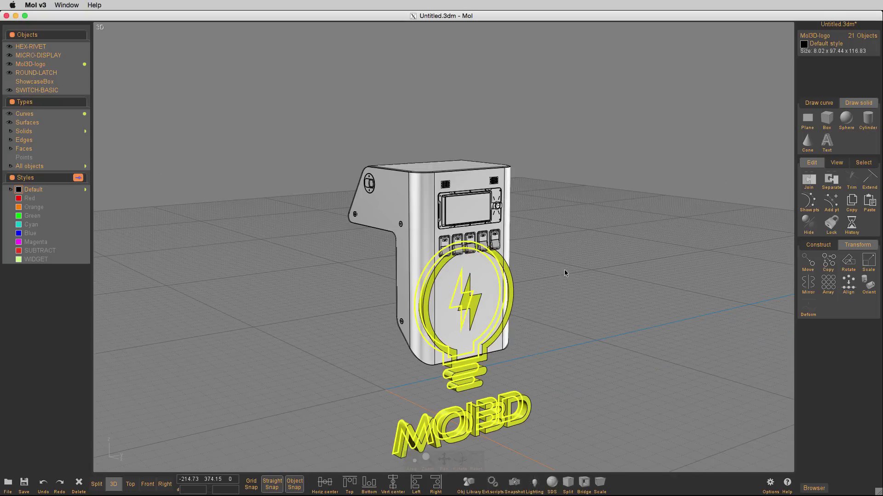
left_click(10, 116)
Scale the MoI3D logo down to about 8.11 x 27.87 x 33.41 and shift it forward through the body's front face
key("space")
key("f")
scroll(674, 425, "down", 5)
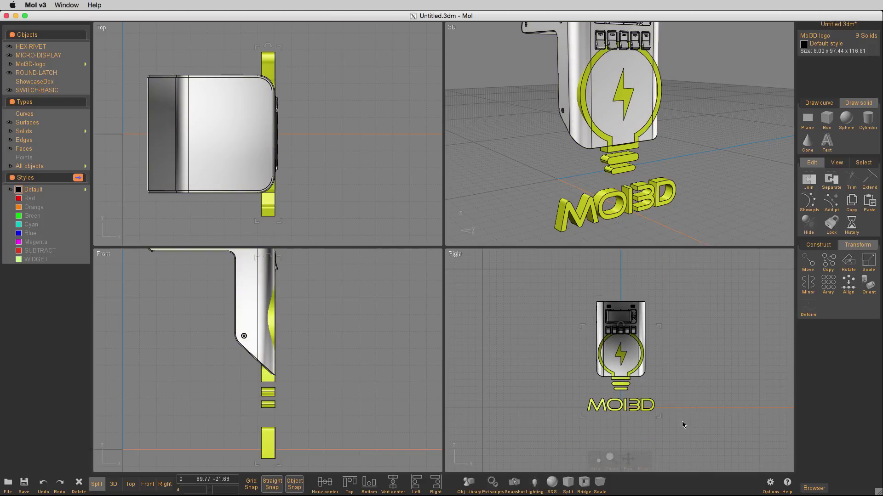
left_click_drag(660, 325, 636, 366)
scroll(280, 387, "up", 4)
right_click_drag(336, 334, 322, 377)
left_click_drag(272, 429, 321, 389)
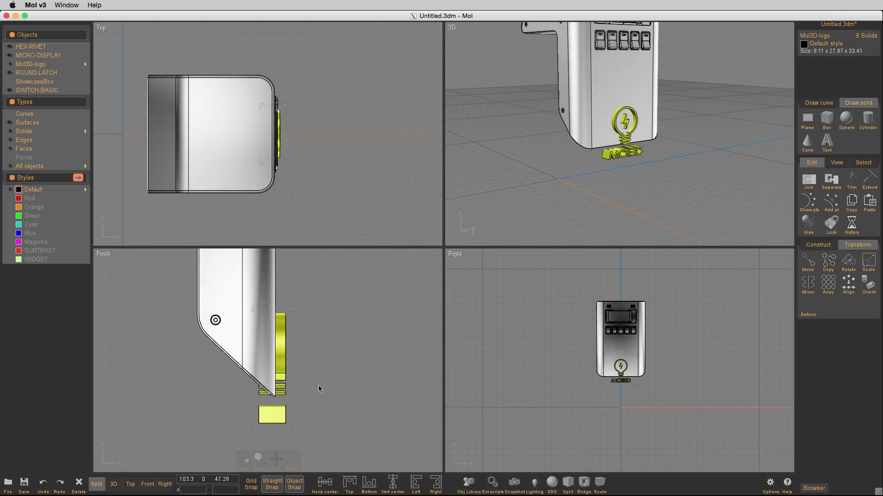
scroll(600, 207, "down", 3)
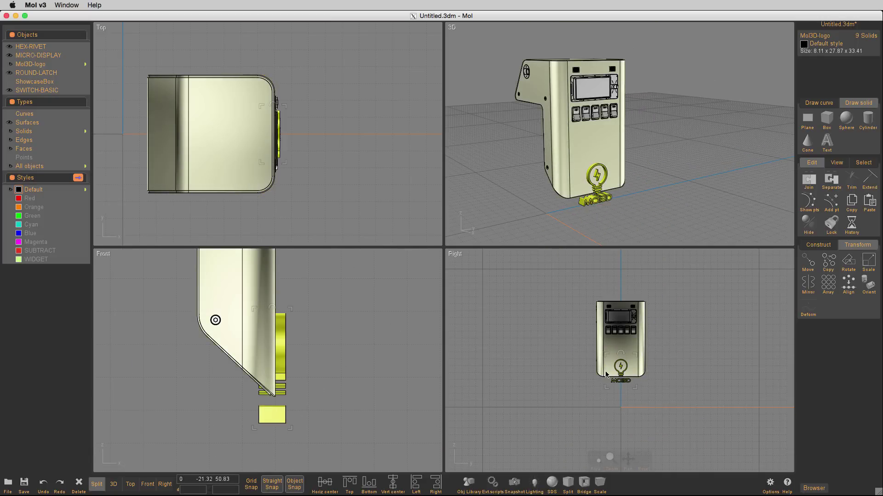
Move the MoI3D logo up the front face to sit centred below the switches, with its back slightly embedded in the body
left_click(147, 484)
left_click_drag(451, 358, 500, 261)
key("space")
key("space")
scroll(508, 306, "up", 3)
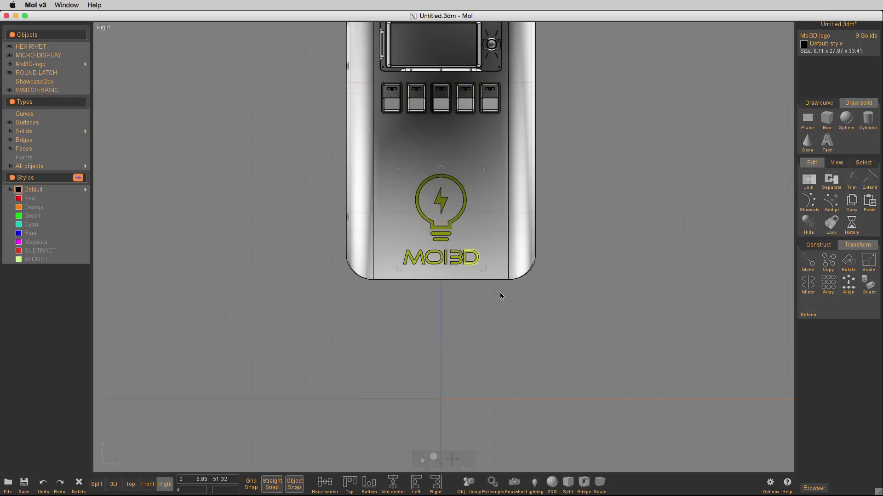
left_click(602, 300)
Subtract the MoI3D logo solids from the body to engrave the logo in the front face
left_click(484, 268)
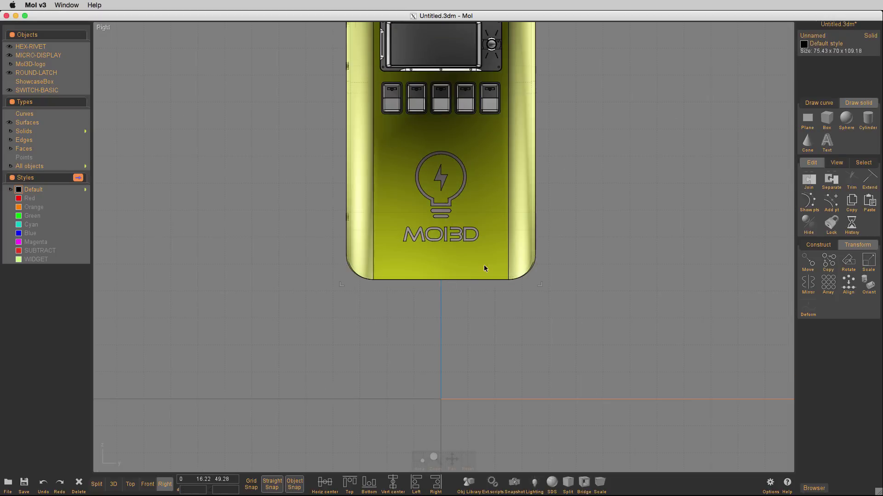
key("d")
left_click(87, 65)
right_click(268, 229)
Insert the SMALL-BLIVET library object near the lower edge of the front face, below the MoI3D logo
key("space")
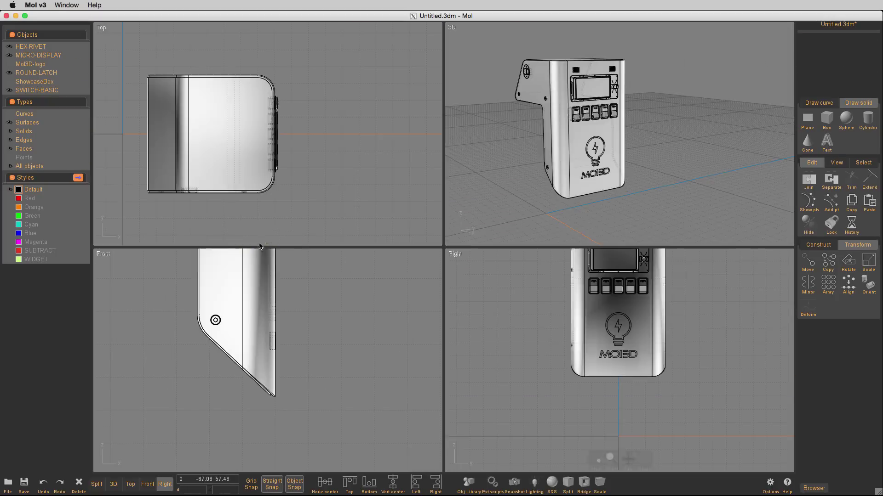
key("space")
scroll(388, 269, "up", 3)
right_click_drag(388, 268, 424, 271)
scroll(424, 272, "down", 4)
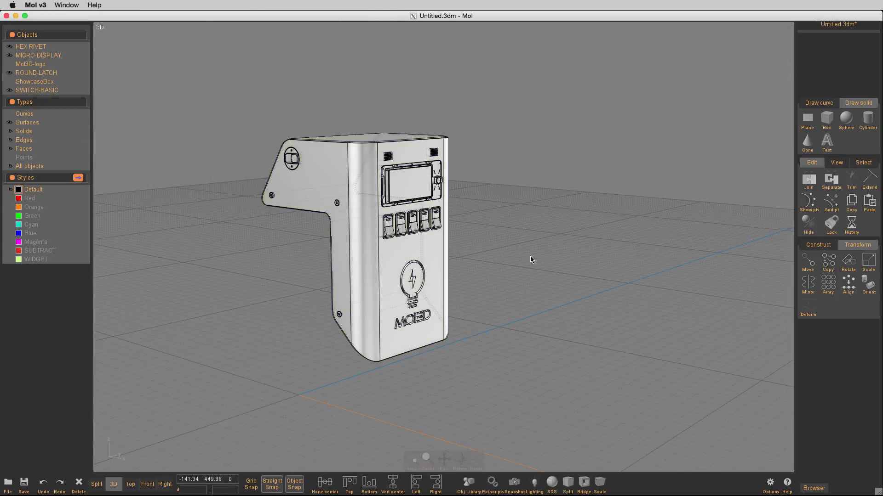
right_click_drag(531, 255, 592, 335)
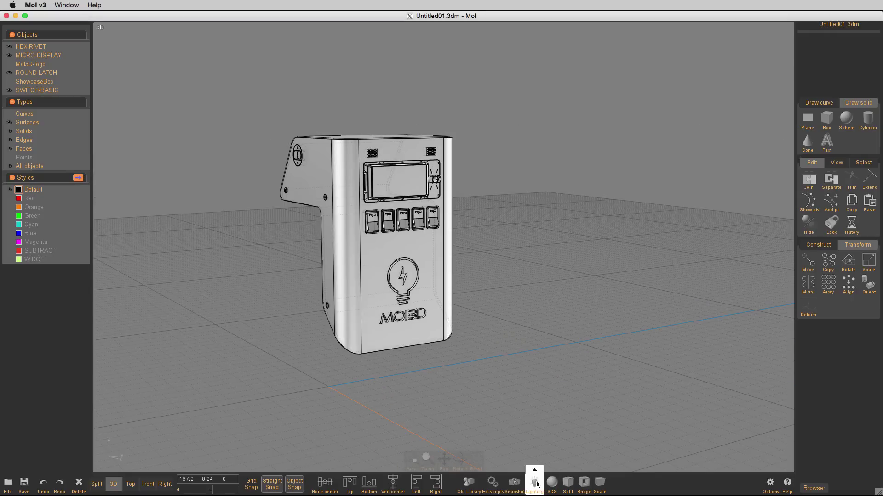
scroll(375, 343, "up", 4)
left_click(469, 484)
left_click(741, 383)
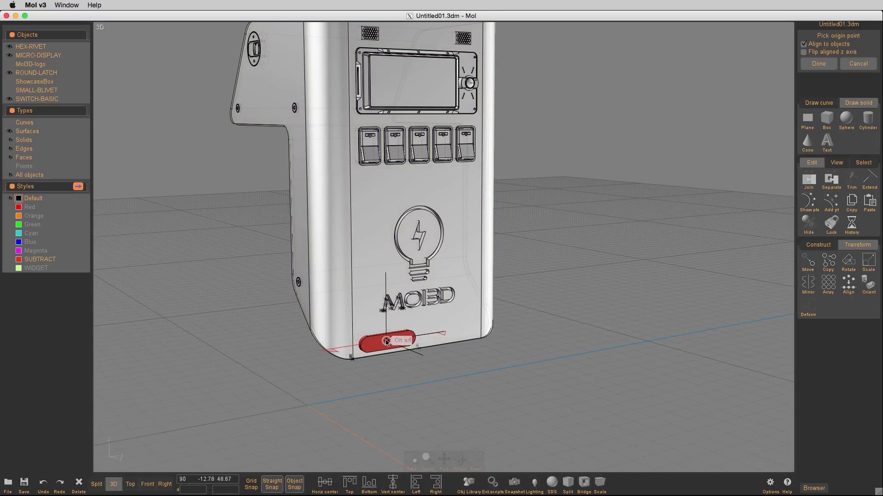
left_click(386, 341)
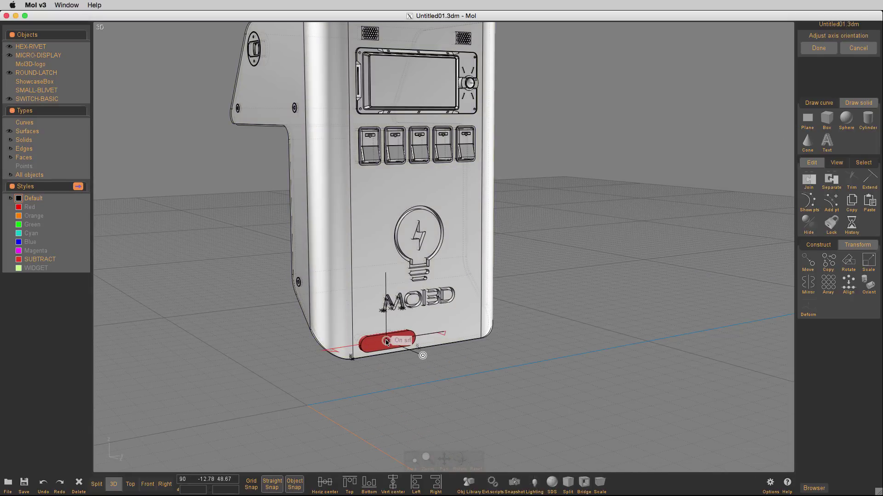
Select the small blivet and scale it down to about 3.54 x 12.16 x 1.36, just in front of the face
left_click(84, 91)
key("space")
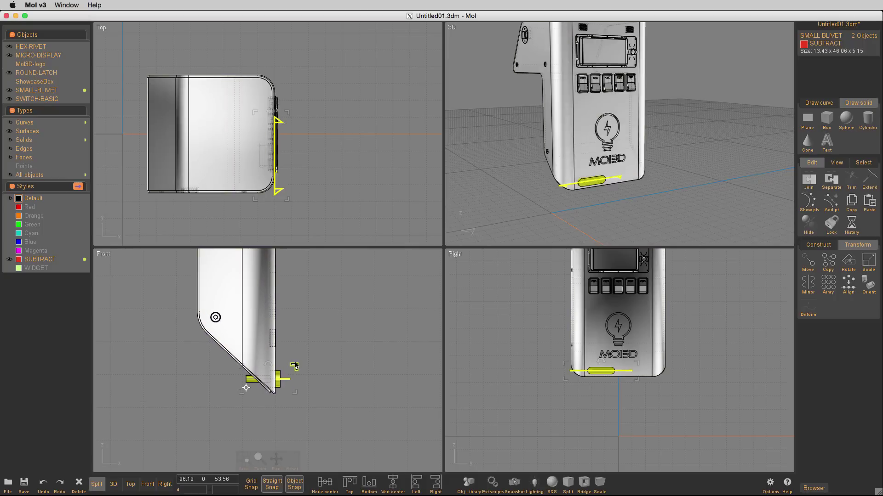
mouse_move(294, 366)
left_mouse_down()
mouse_move(249, 375)
mouse_move(257, 382)
mouse_move(288, 378)
left_mouse_up()
scroll(617, 378, "up", 3)
scroll(290, 357, "up", 1)
scroll(283, 201, "up", 4)
scroll(302, 189, "up", 2)
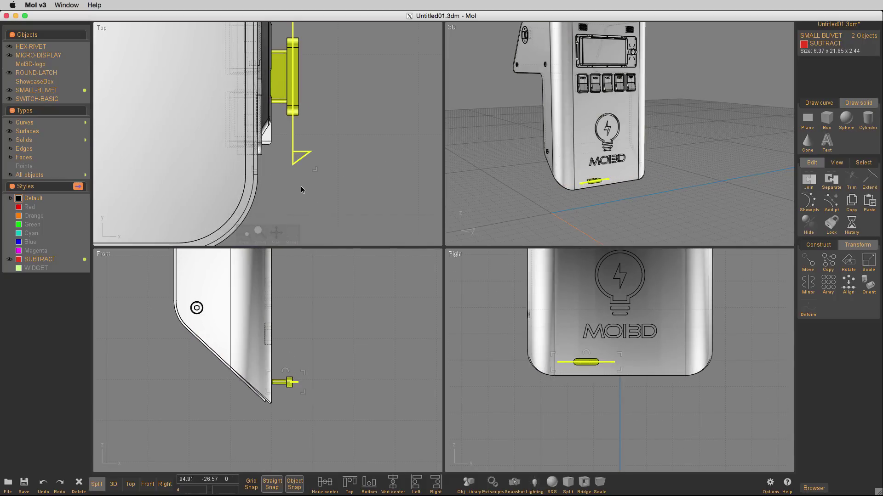
left_click(619, 355)
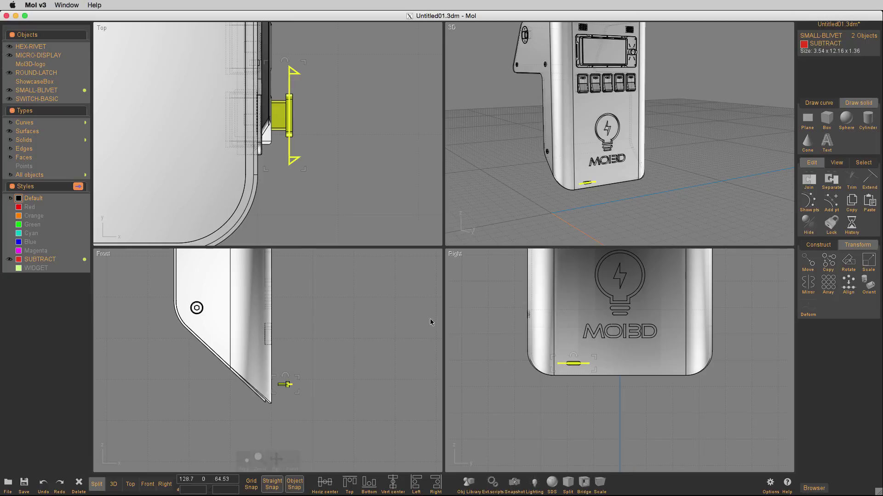
Duplicate the small blivet at the opposite end of the front face's lower edge, symmetric about the logo
left_click(260, 165)
left_click(164, 484)
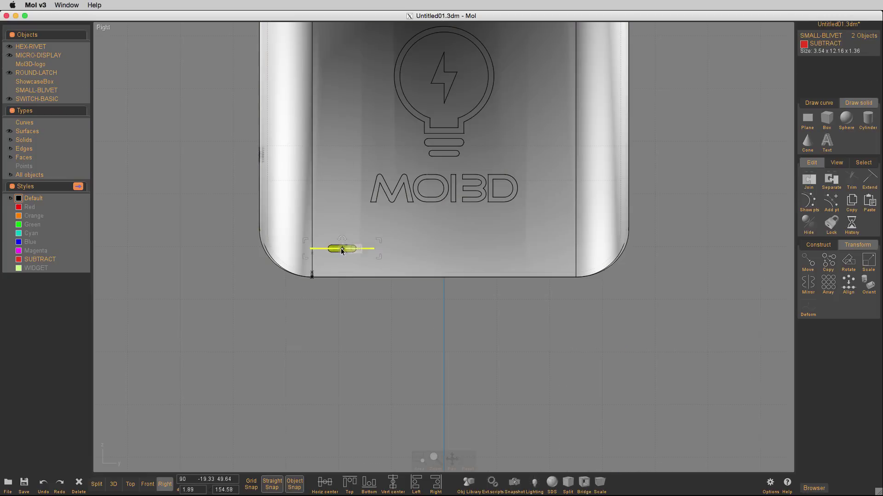
scroll(477, 341, "down", 4)
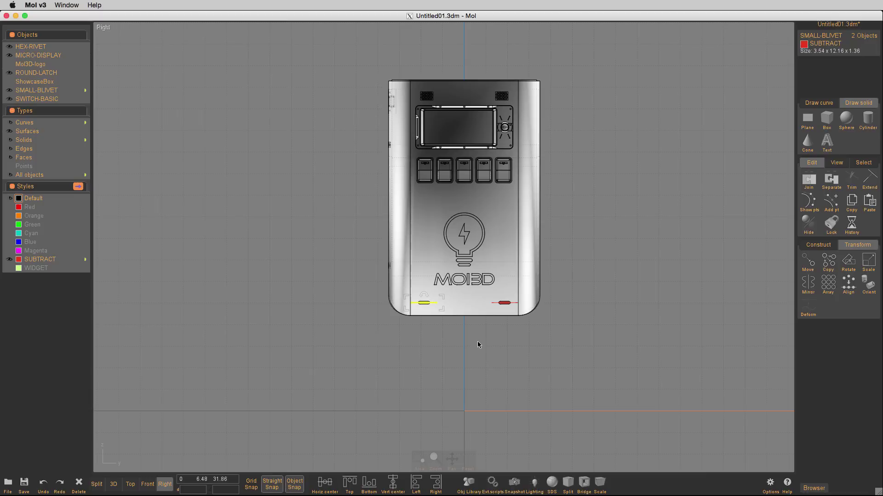
left_click(484, 349)
Subtract both small blivets from the front body and assign the Default style to all objects
left_click(419, 223)
key("d")
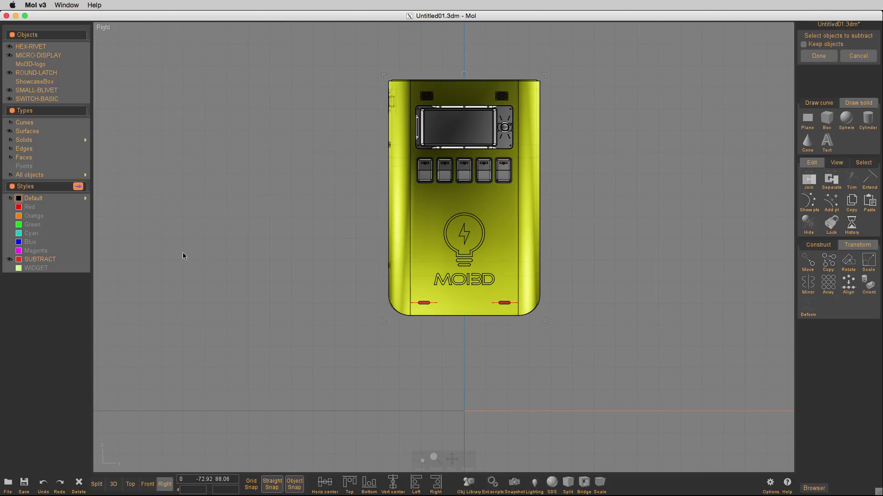
left_click(85, 260)
right_click(198, 263)
key("ctrl+a")
left_click(18, 190)
Isolate the thin C-shaped shell strip by hiding all the other objects
key("space")
key("space")
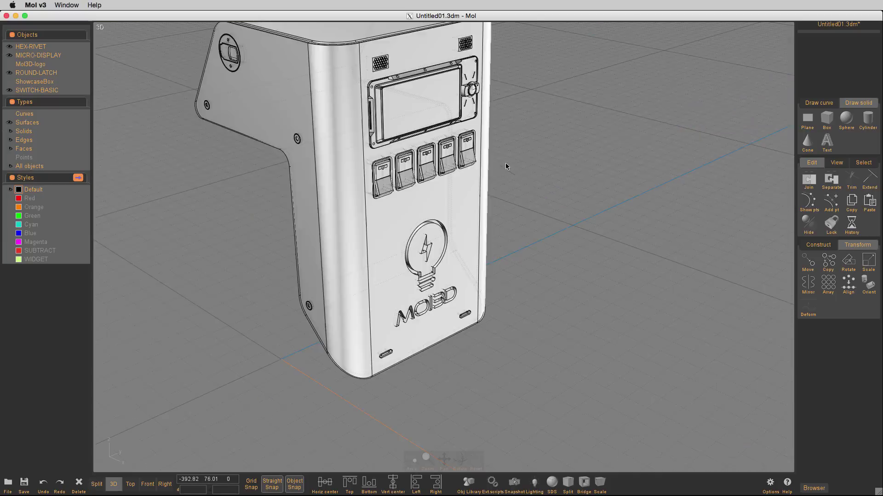
scroll(506, 209, "down", 3)
key("h")
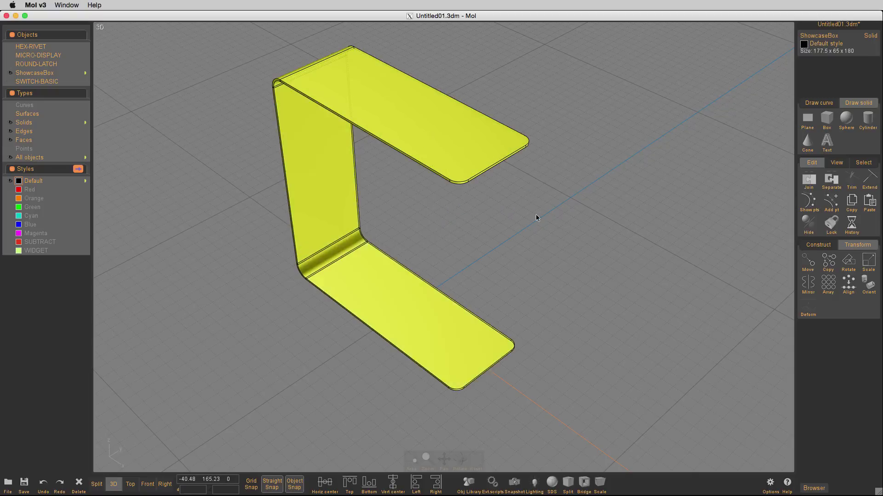
left_click(536, 214)
left_click(468, 485)
left_click(707, 330)
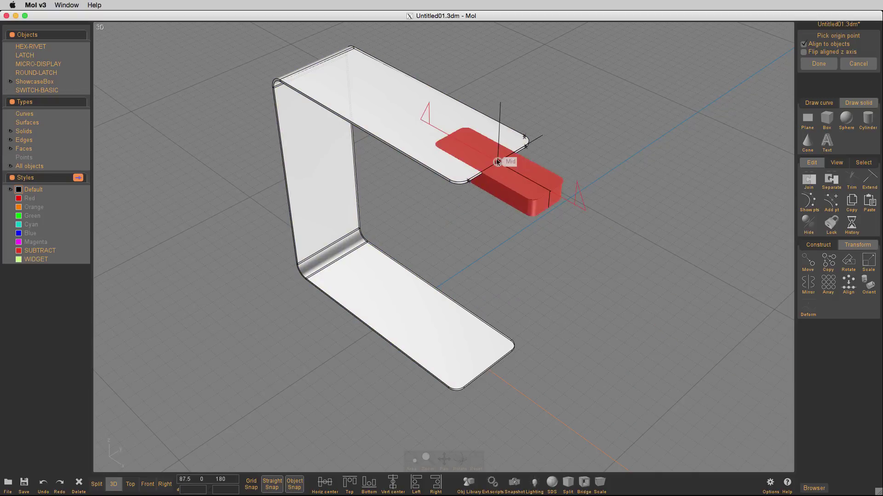
left_click(496, 162)
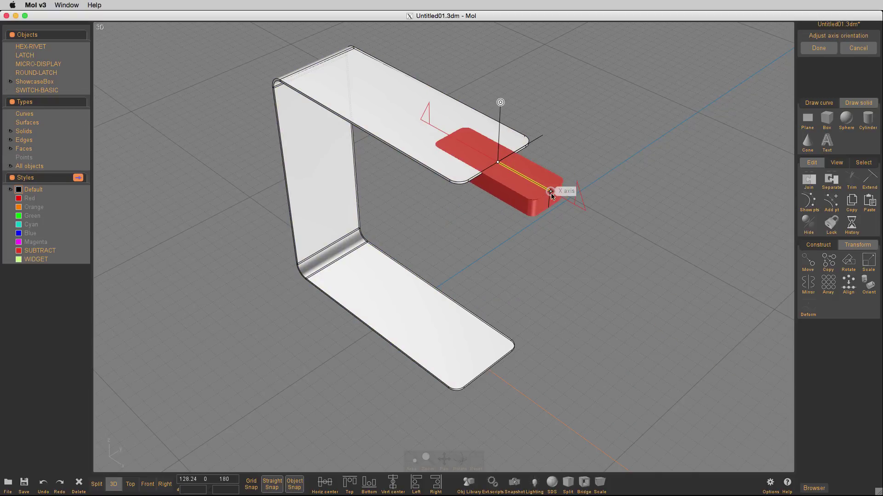
left_click_drag(557, 183, 524, 146)
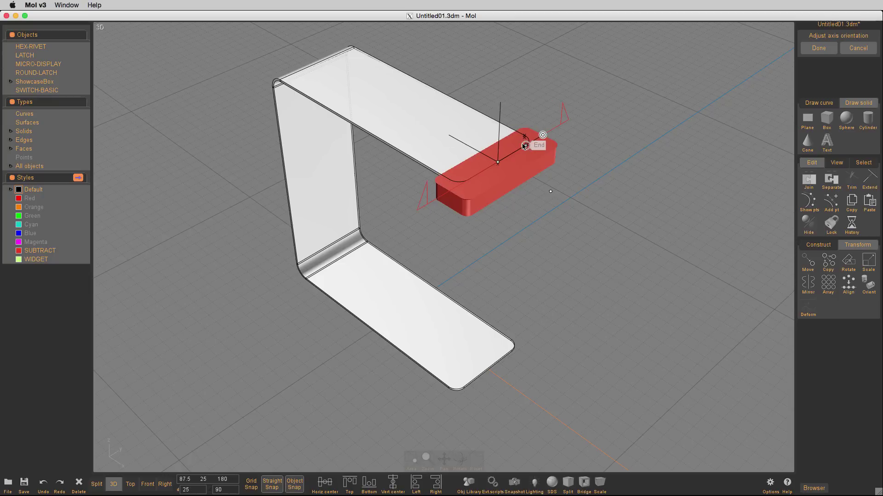
key("Escape")
Insert the LATCH library object at the midpoint of the shell's top front edge, turned 90 degrees to lie parallel to that edge
left_click(468, 485)
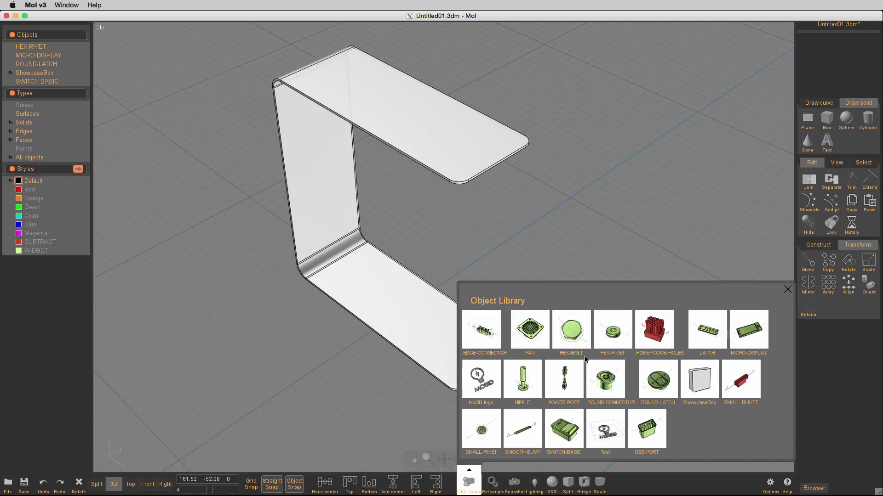
left_click(704, 329)
left_click(496, 161)
key("space")
key("r")
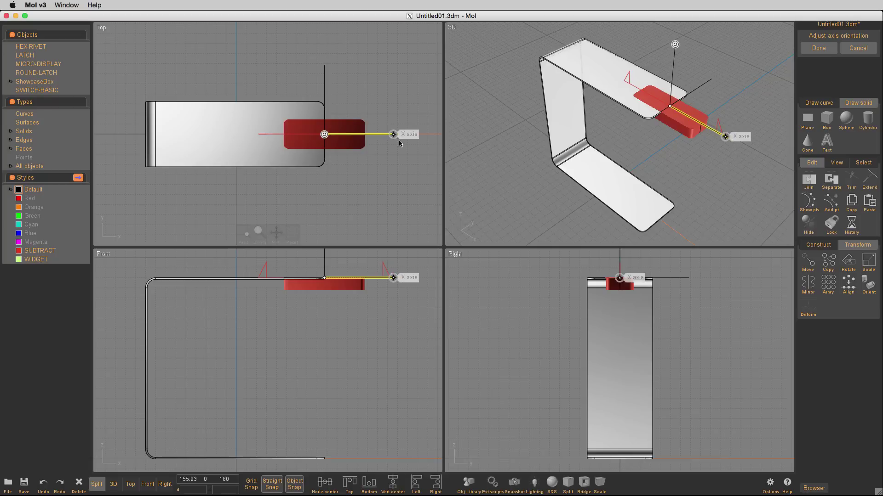
left_click_drag(394, 135, 325, 74)
right_click(362, 92)
scroll(673, 143, "up", 5)
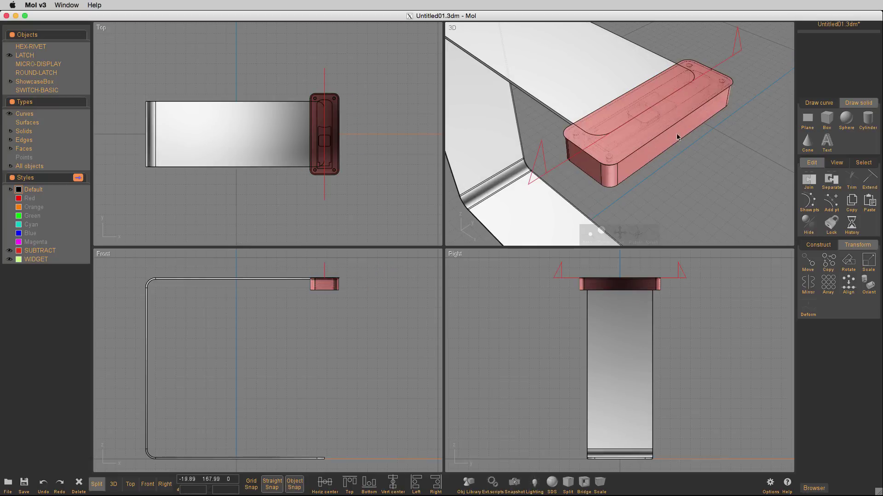
Select all the latch objects and scale them down uniformly to about 17.26 x 77.79 x 16.46
left_click(84, 55)
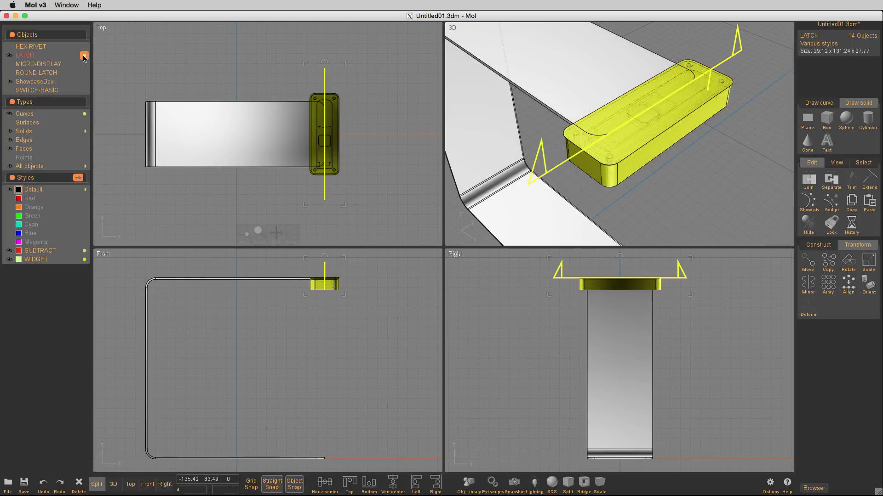
key("F6")
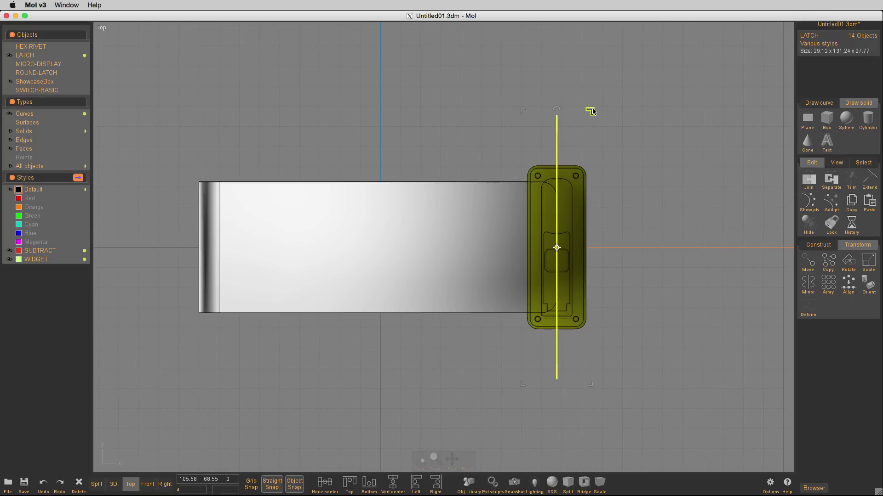
left_click_drag(592, 111, 539, 167)
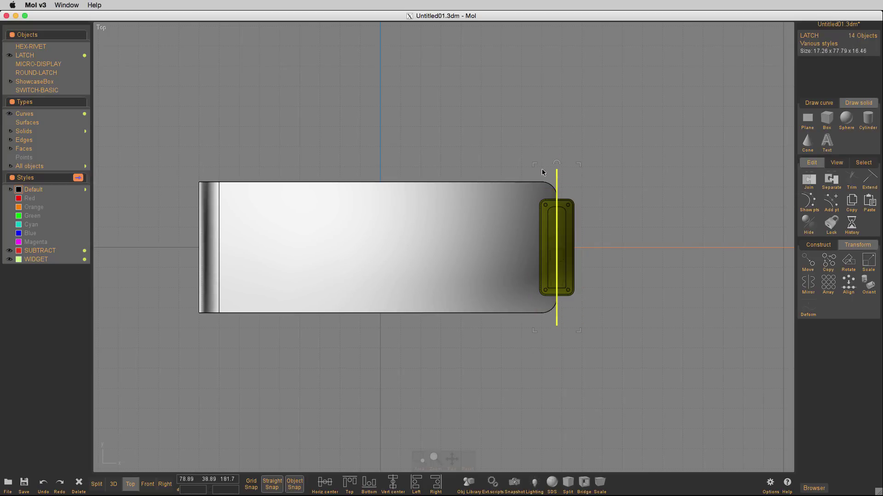
Move the latch back from the front edge so that it lies fully within the shell's top panel
key("Tab")
key("Tab")
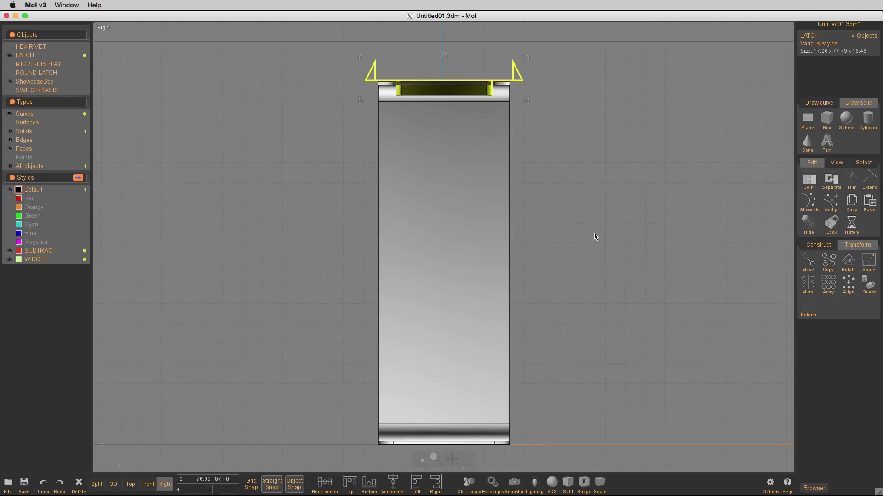
scroll(536, 127, "up", 5)
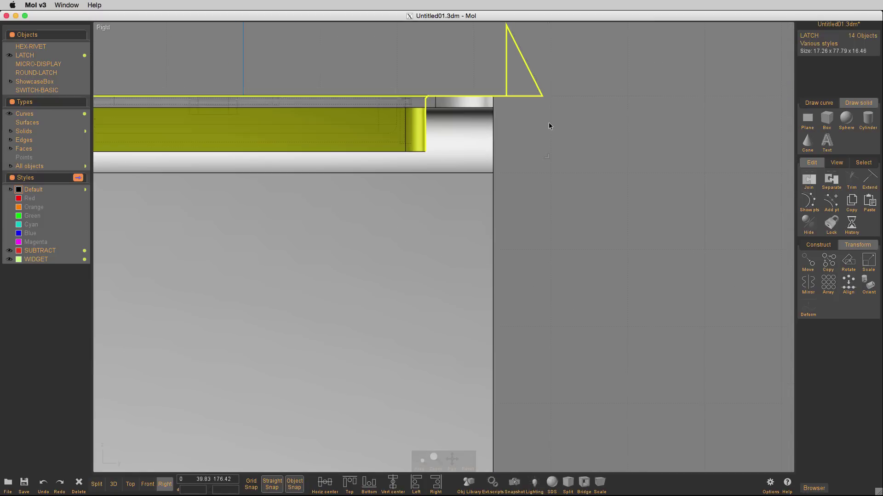
key("Tab")
key("Tab")
left_click(653, 155)
Subtract the latch's SUBTRACT-style solids from the shell strip to cut its opening in the top panel
left_click(435, 116)
key("d")
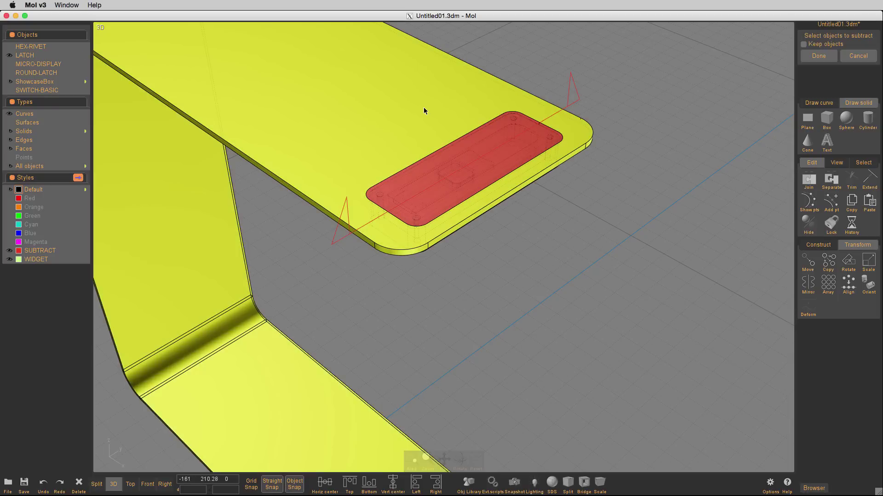
left_click(84, 251)
right_click(461, 282)
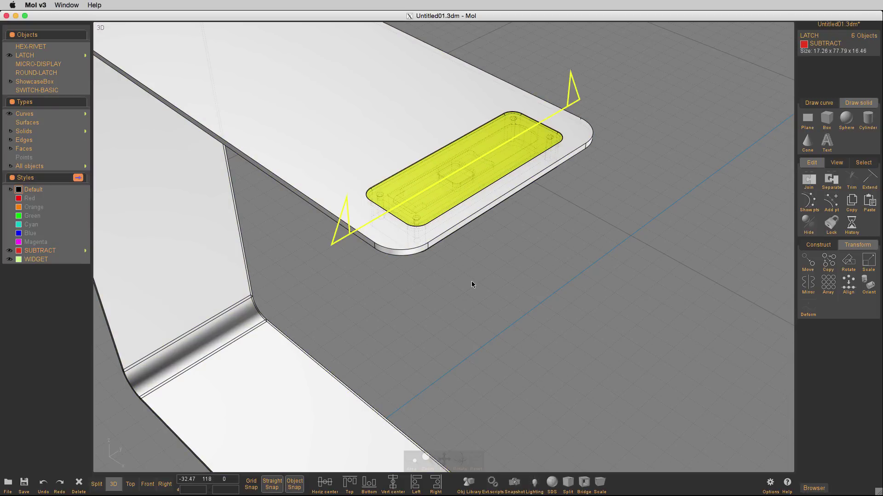
left_click(471, 281)
left_click(9, 252)
left_click(10, 260)
mouse_move(340, 299)
right_mouse_down()
mouse_move(343, 271)
mouse_move(334, 297)
right_mouse_up()
left_click(8, 252)
Show all the hidden parts and isolate the main box body together with the latch
key("ctrl+h")
left_click(265, 212)
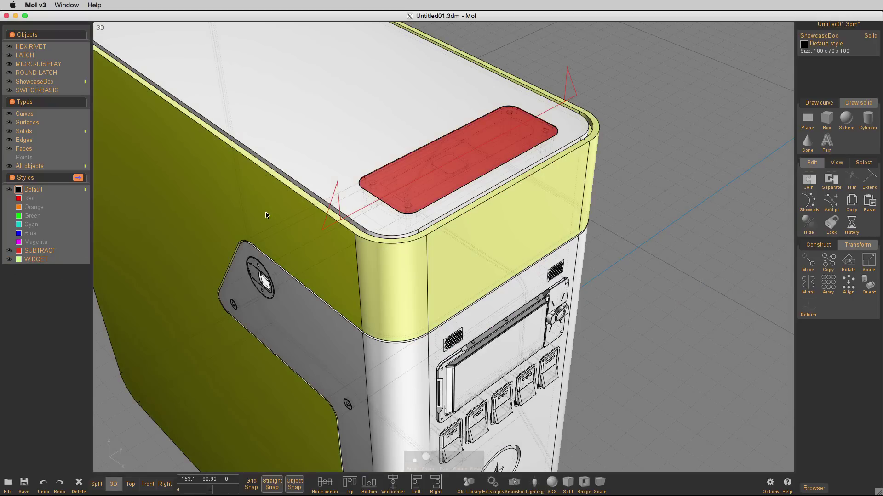
left_click(674, 251)
left_click(394, 106)
key("ctrl+h")
mouse_move(685, 290)
right_mouse_down()
mouse_move(686, 270)
mouse_move(676, 280)
right_mouse_up()
left_click(352, 117)
left_click(85, 56)
key("ctrl+i")
scroll(544, 307, "down", 4)
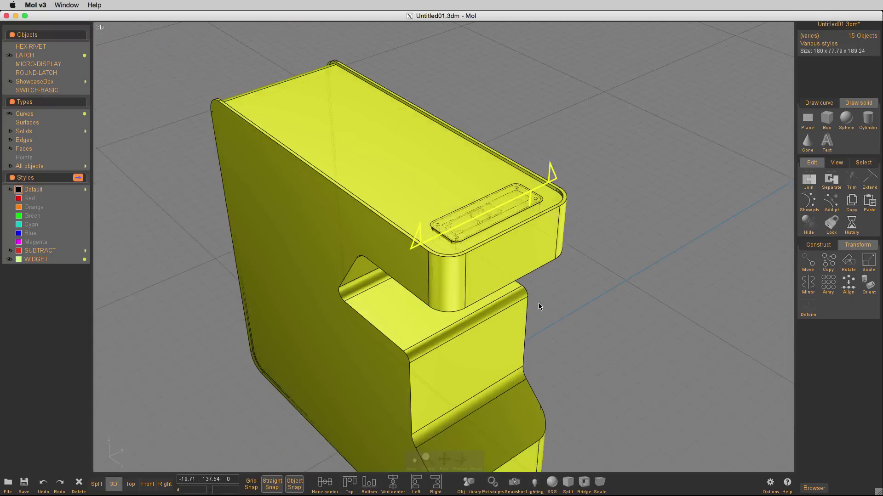
left_click(545, 307)
right_click_drag(545, 307, 544, 263)
Subtract the latch's SUBTRACT-style solids from the main box body to cut the latch pocket
left_click(521, 239)
key("ctrl+d")
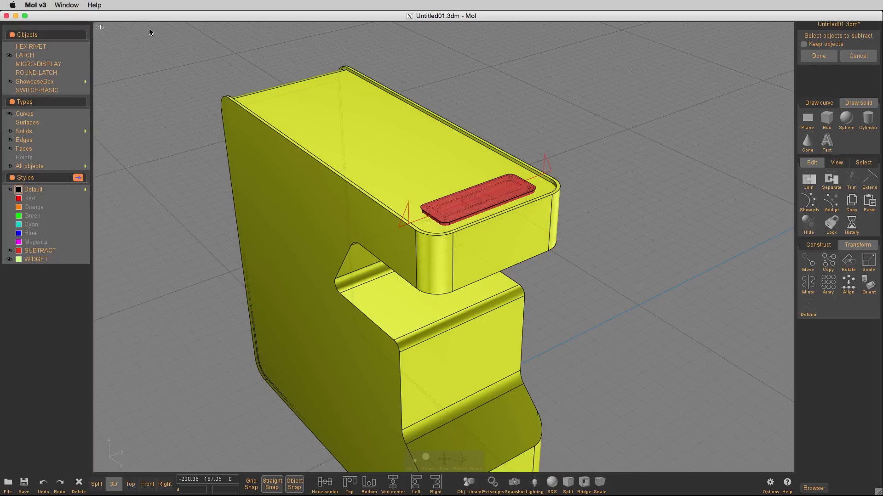
left_click(86, 251)
right_click(144, 247)
key("Delete")
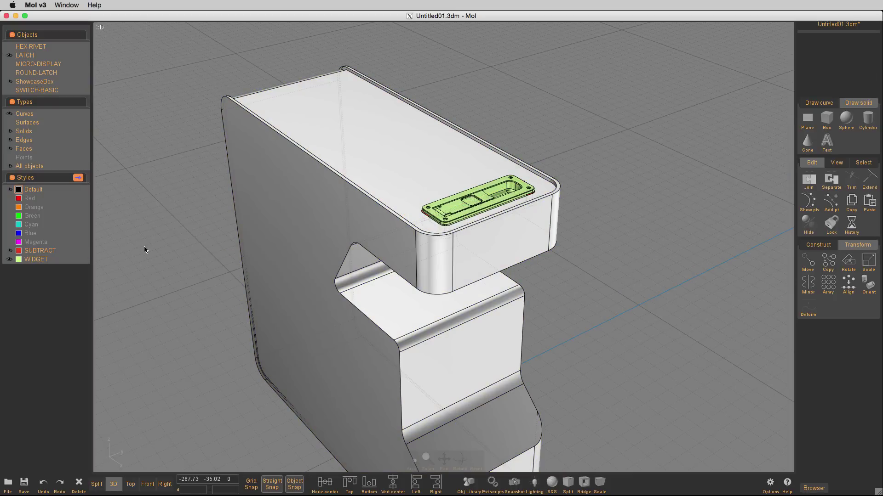
Assign the Default style to the visible body and latch, and show the hidden parts again
key("ctrl+a")
key("ctrl+u")
left_click(119, 224)
key("ctrl+h")
Insert the SMALL-BLIVET library object on the main body's side face, near the upper rear corner
right_click_drag(244, 242, 303, 182)
scroll(275, 208, "down", 2)
right_click_drag(339, 273, 344, 254)
left_click(468, 482)
left_click(747, 381)
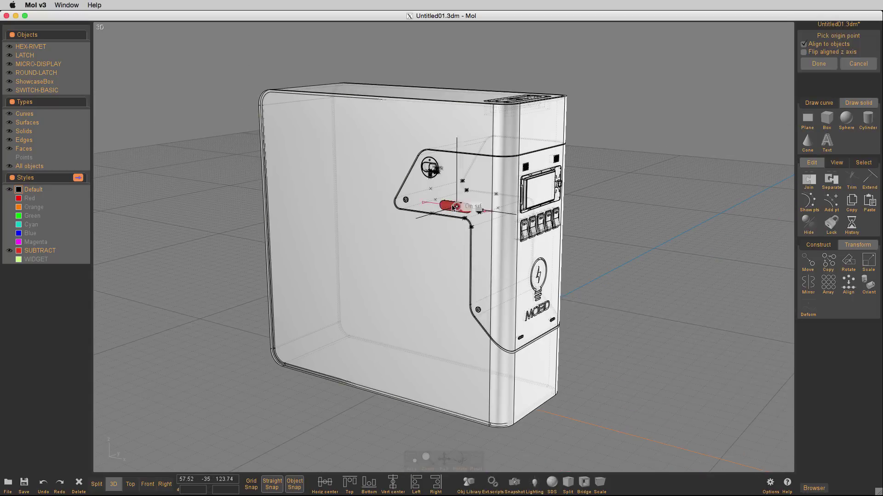
left_click(258, 169)
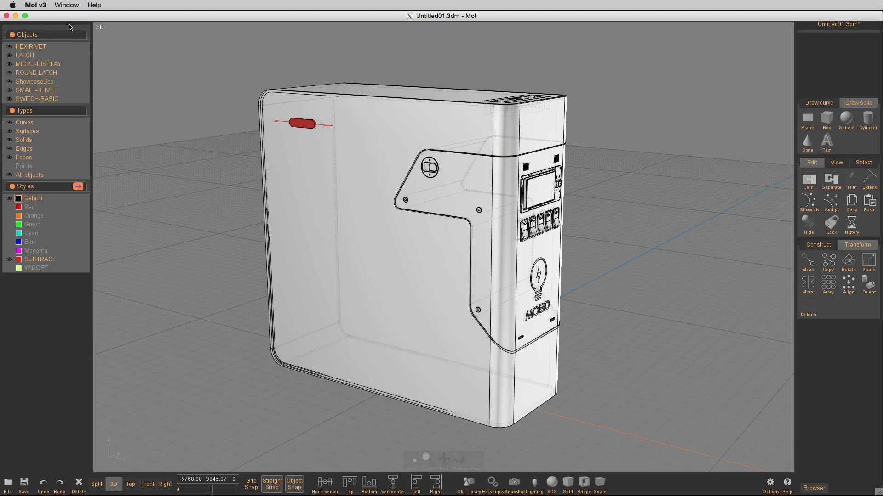
Array the side blivet downward with a directional array in Extent, Count mode with 3 items
left_click(84, 94)
scroll(522, 342, "up", 5)
scroll(522, 342, "down", 4)
left_click(827, 285)
left_click(827, 286)
key("space")
key("space")
left_click(138, 69)
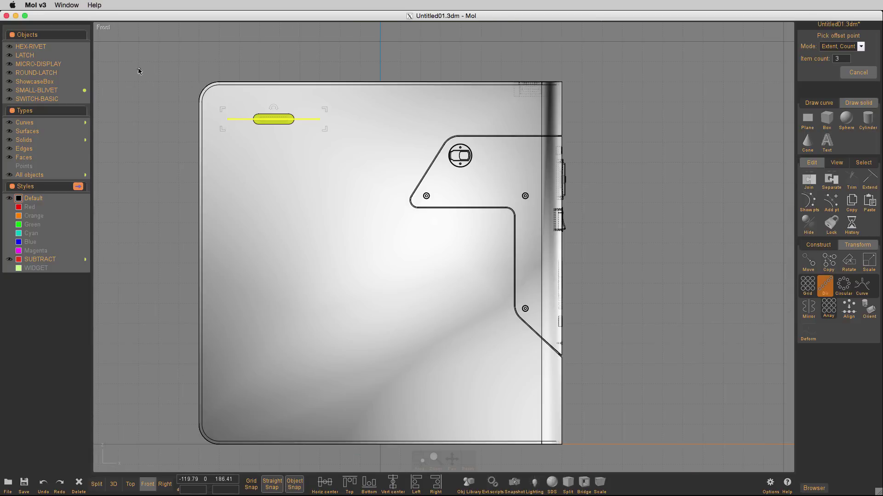
left_click(151, 89)
left_click(264, 203)
Try to subtract the three side blivets from the main body and assign the Default style to all objects
key("space")
key("space")
scroll(502, 167, "down", 3)
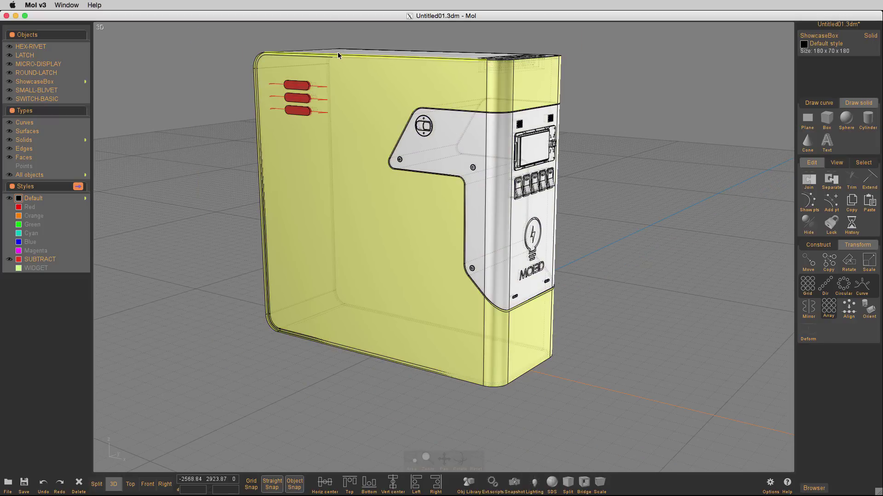
middle_click_drag(339, 55, 386, 96)
left_click(230, 74)
left_click(341, 194)
key("d")
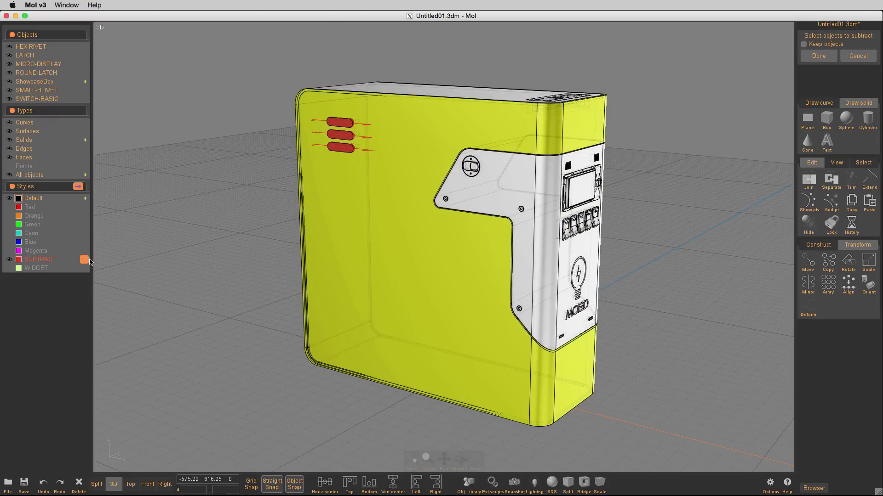
left_click(85, 259)
key("Return")
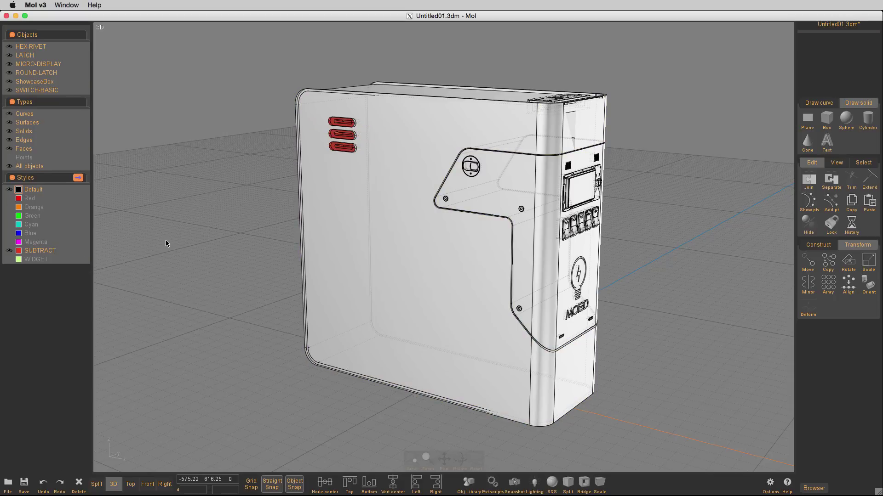
left_click(31, 165)
left_click(170, 227)
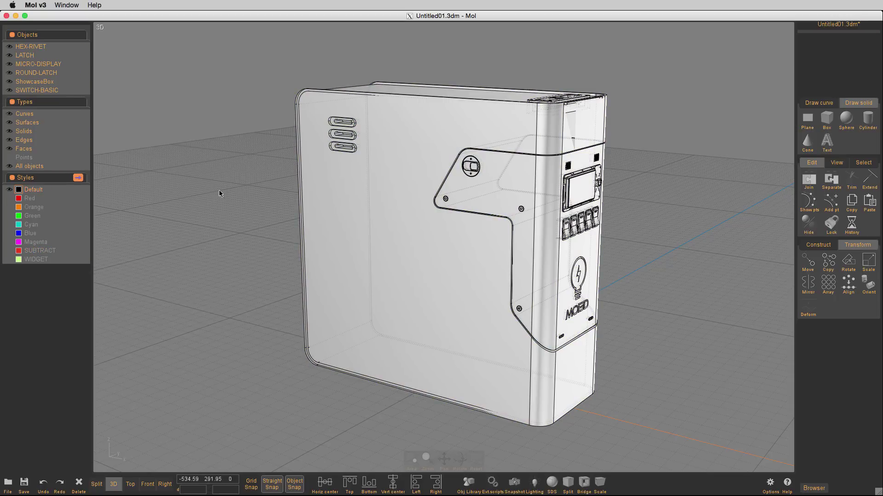
Examine the top panel around the latch and the adjoining front edge for surface faults
right_click_drag(221, 182, 180, 205)
left_click(395, 206)
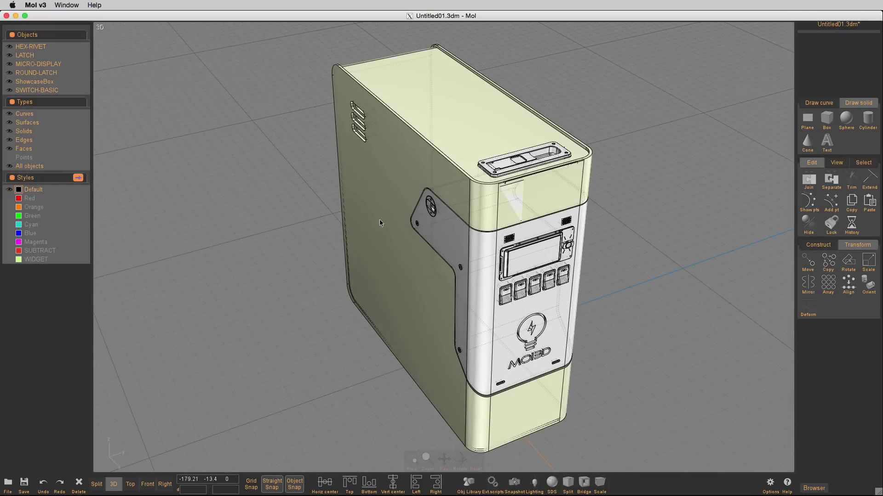
scroll(520, 192, "up", 5)
right_click_drag(608, 201, 588, 172)
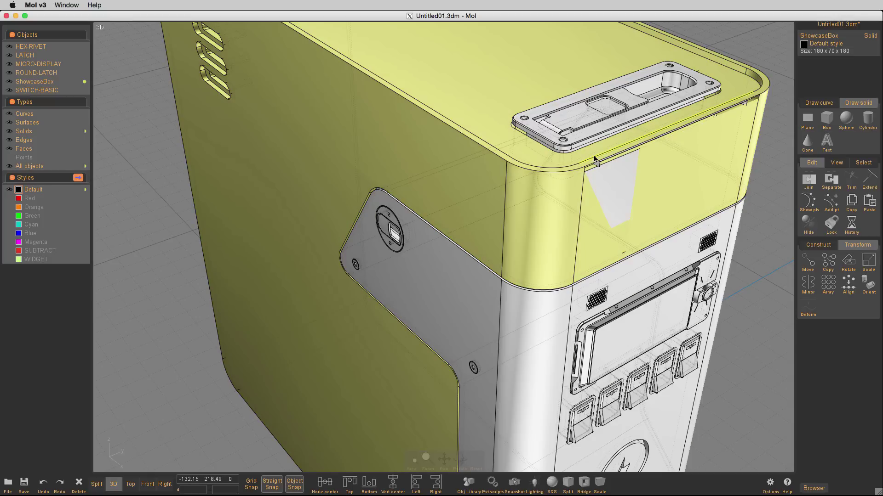
scroll(593, 165, "up", 5)
scroll(608, 176, "down", 5)
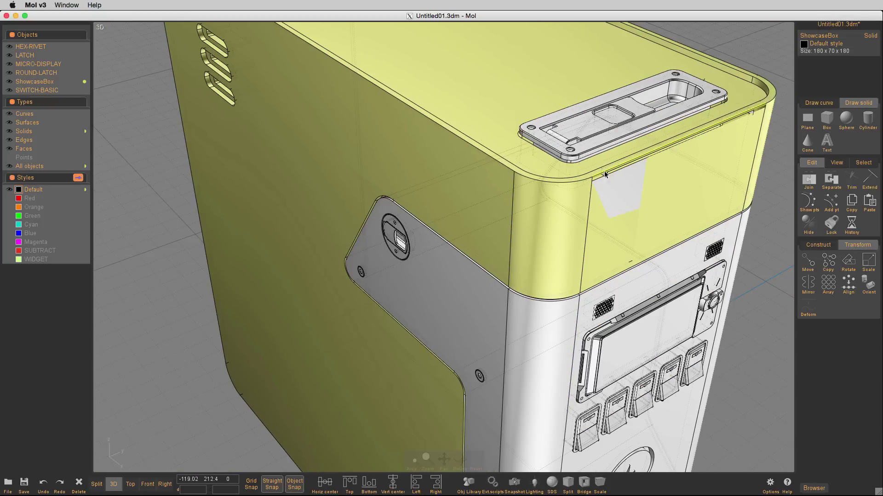
right_click_drag(590, 194, 588, 192)
Undo the side blivet subtraction and restore the state with three uncut blivets on the side face
left_click(587, 189)
key("super+z")
key("super+z")
left_click(587, 189)
key("super+z")
right_click_drag(586, 188, 553, 239)
left_click(137, 184)
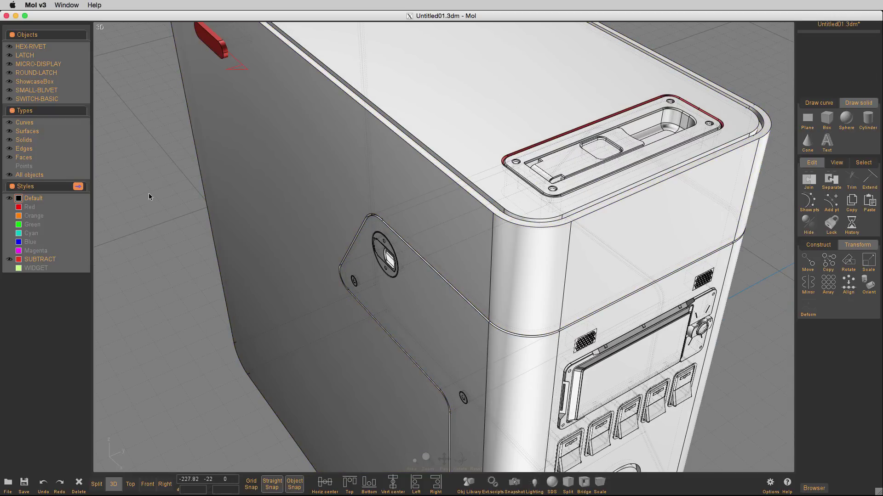
key("ctrl+y")
left_click(148, 193)
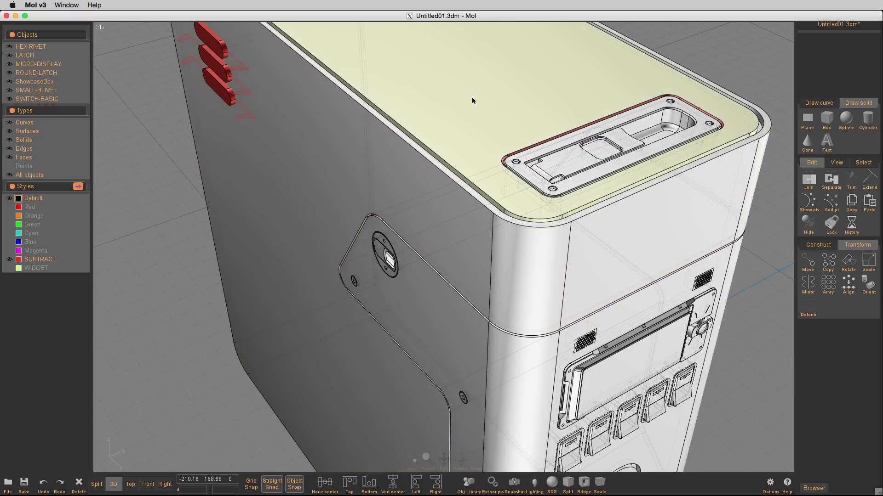
Isolate the main body of the box together with the three small side blivets
left_click(327, 157)
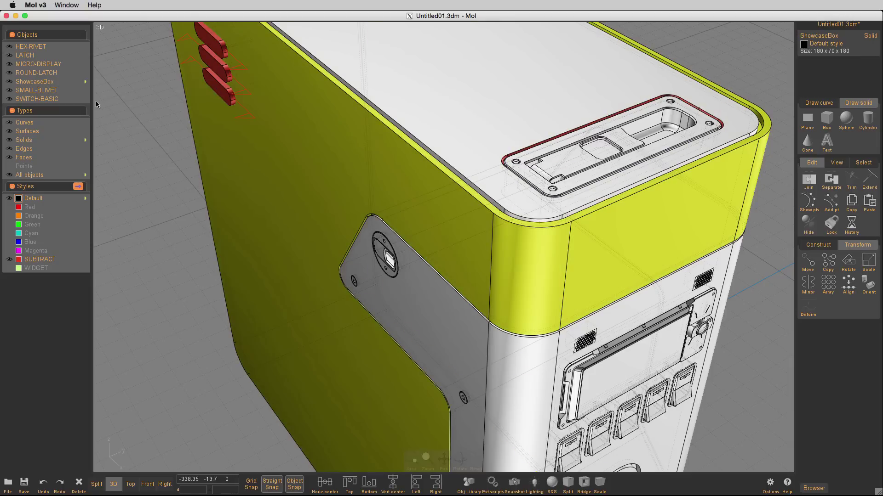
left_click(84, 92)
key("ctrl+h")
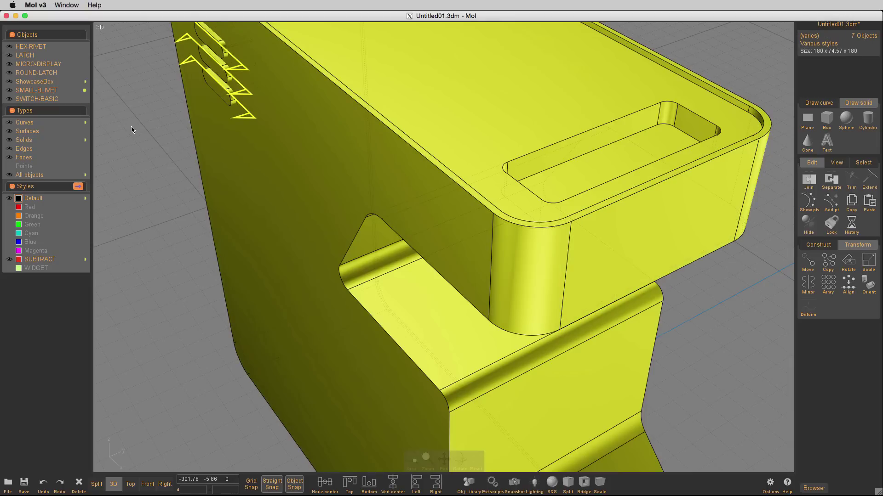
left_click(170, 175)
mouse_move(163, 175)
right_mouse_down()
mouse_move(203, 171)
mouse_move(166, 171)
right_mouse_up()
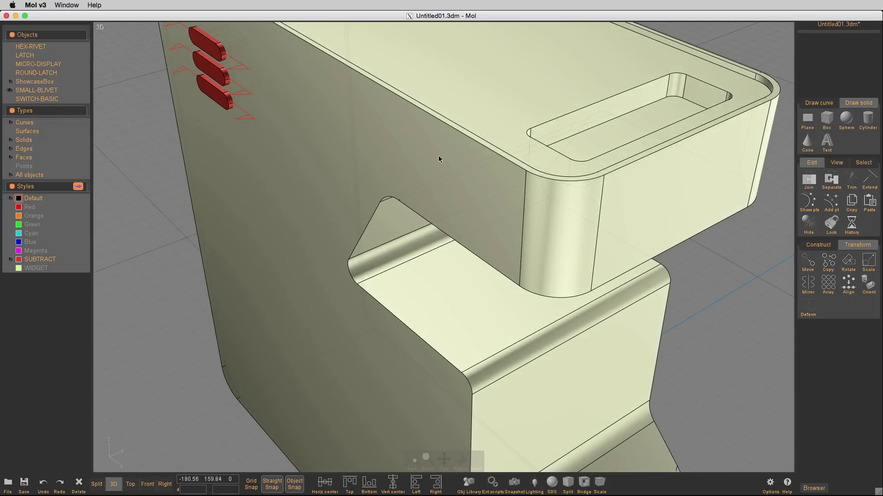
Subtract the three small blivets from the main body and delete their leftover marker curves
left_click(335, 150)
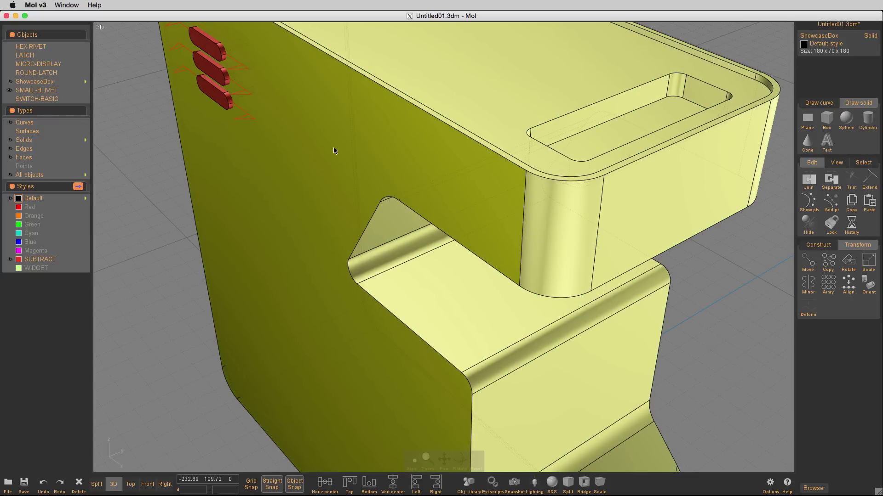
key("d")
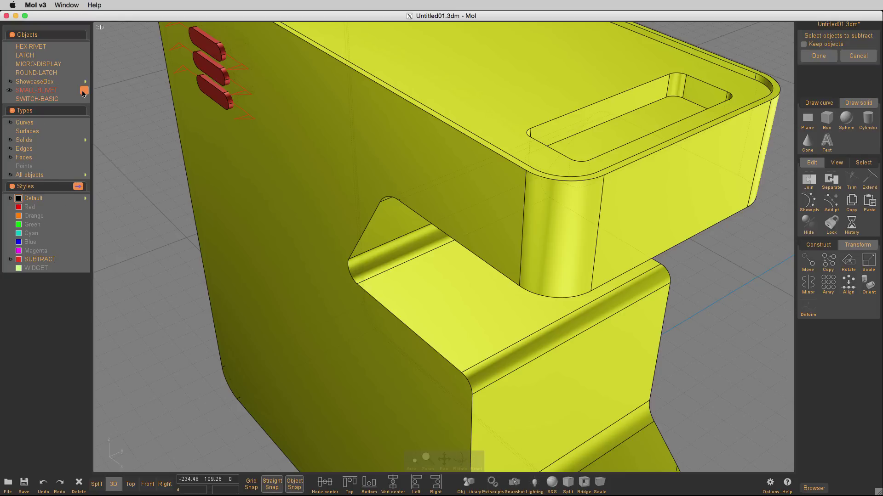
left_click(83, 91)
key("Return")
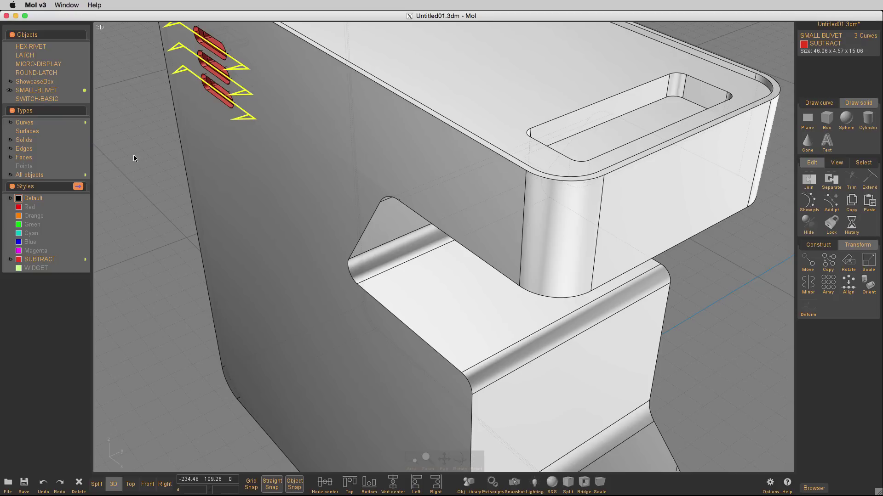
key("Delete")
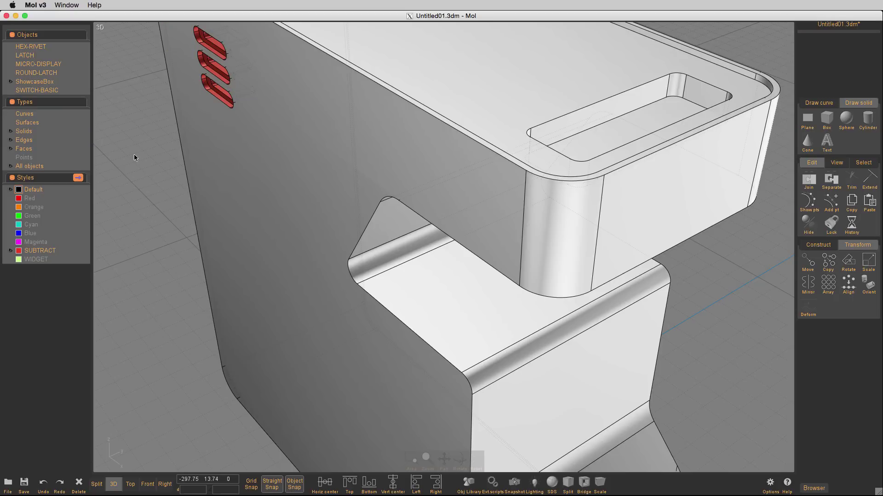
Assign the Default style to the whole main body, including the newly cut slot faces
key("super+a")
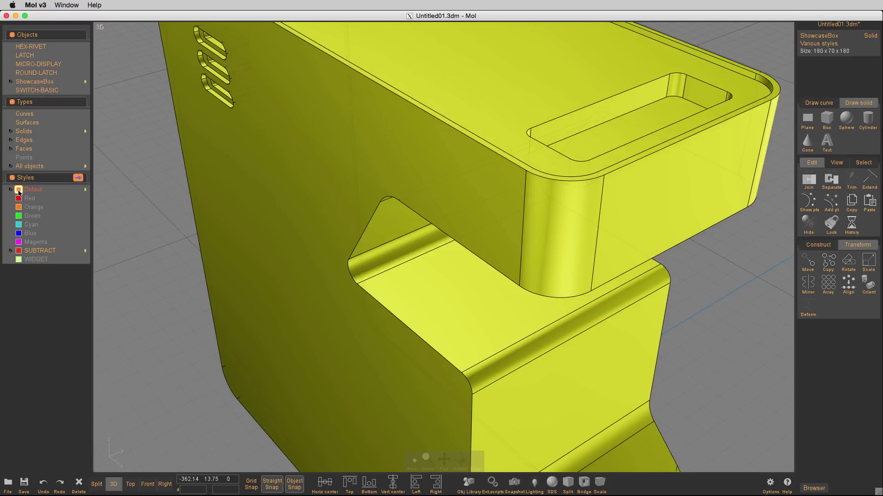
left_click(198, 252)
left_click(191, 252)
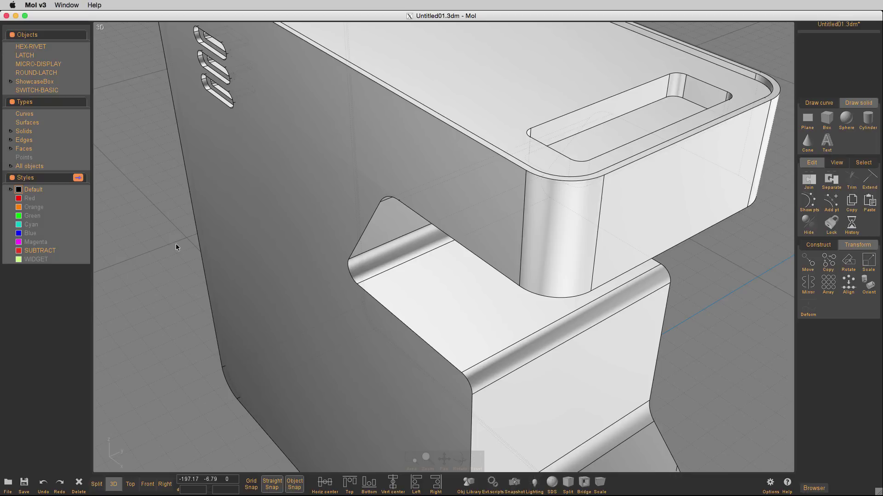
Bring back the hidden parts and assign the Default style to every object in the model
key("ctrl+h")
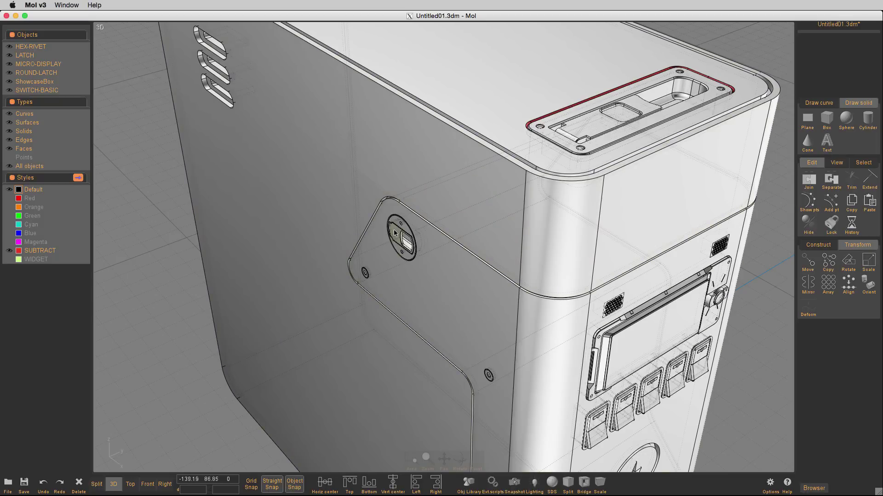
key("super+a")
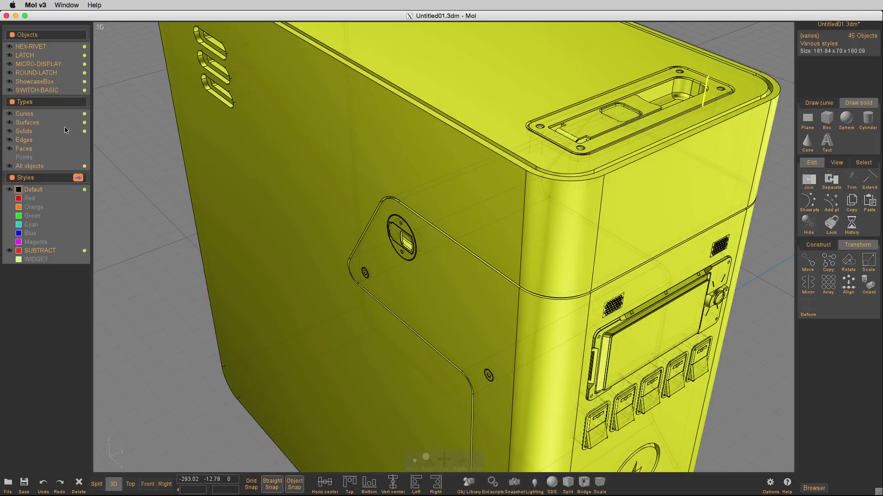
left_click(170, 244)
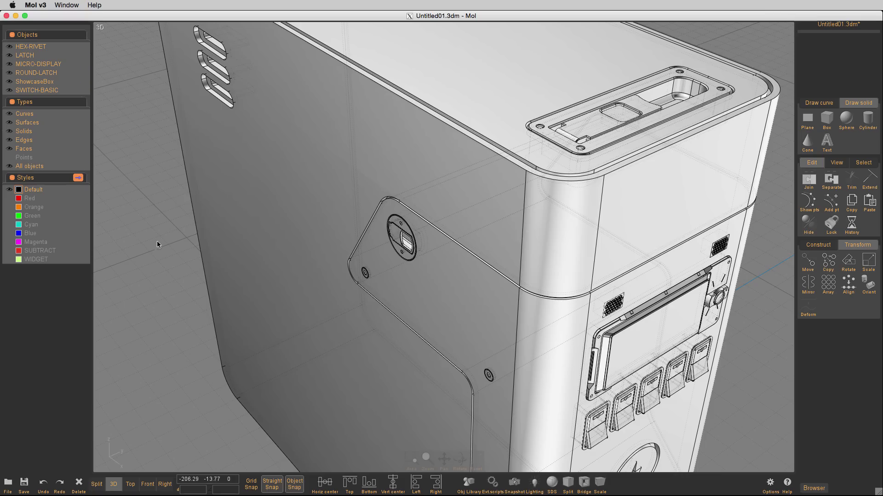
Insert the FAN part from the object library on the lower part of the box's side face, aligned to the surface
mouse_move(505, 206)
right_mouse_down()
mouse_move(468, 227)
mouse_move(501, 248)
mouse_move(514, 232)
mouse_move(516, 207)
right_mouse_up()
scroll(515, 207, "up", 3)
scroll(516, 206, "down", 5)
right_click_drag(605, 261, 612, 234)
scroll(596, 240, "down", 3)
scroll(612, 235, "up", 2)
middle_click_drag(612, 235, 565, 209)
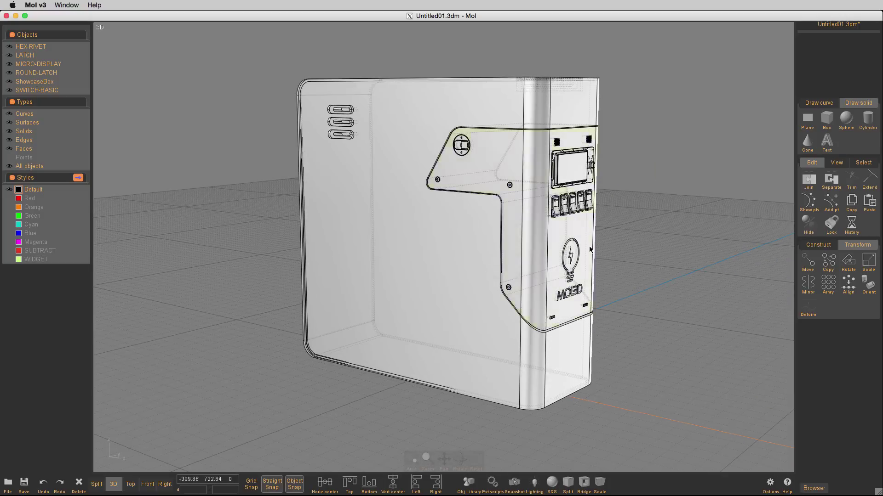
left_click(468, 483)
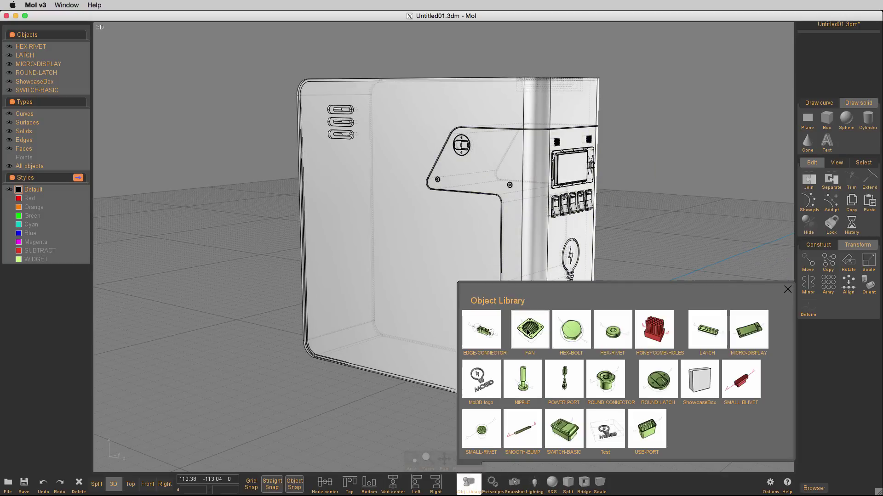
left_click(530, 330)
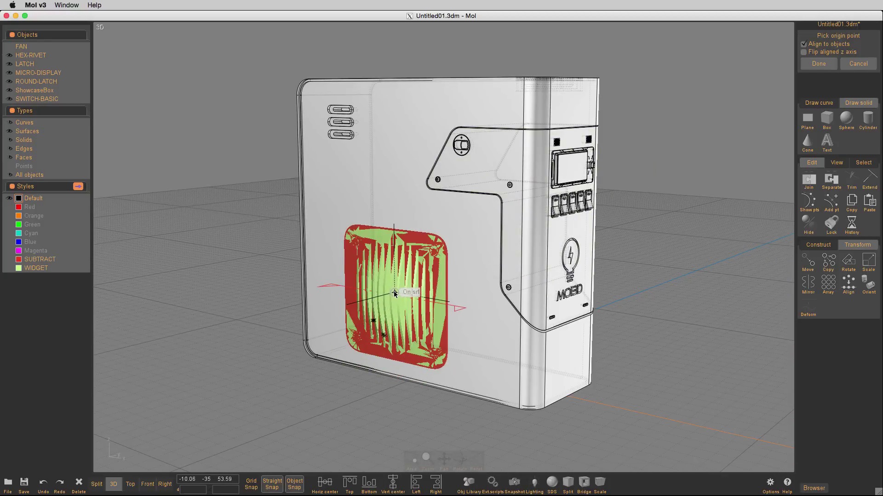
left_click(394, 294)
right_click(394, 294)
middle_click(394, 294)
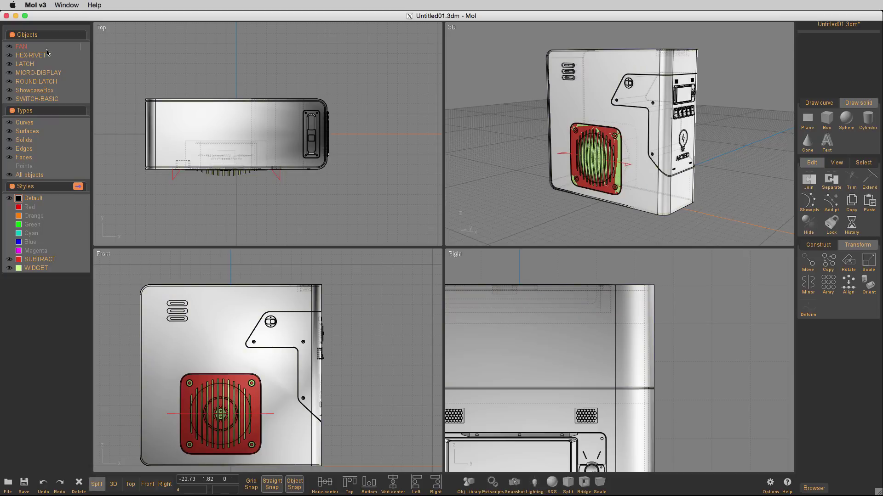
Select the whole fan assembly and scale it down in the front view to about 62 x 23 x 47
left_click(21, 46)
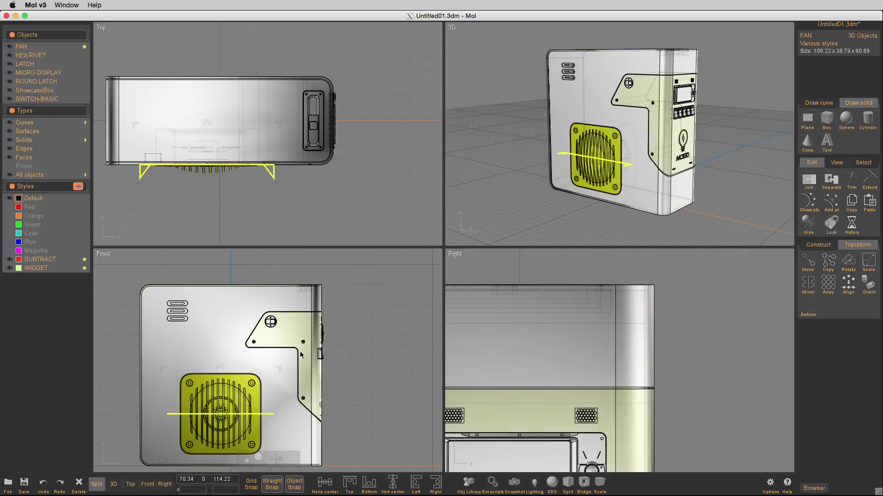
scroll(276, 370, "up", 3)
key("Tab")
scroll(435, 269, "down", 3)
key("f")
scroll(435, 269, "down", 2)
left_click_drag(551, 174, 484, 215)
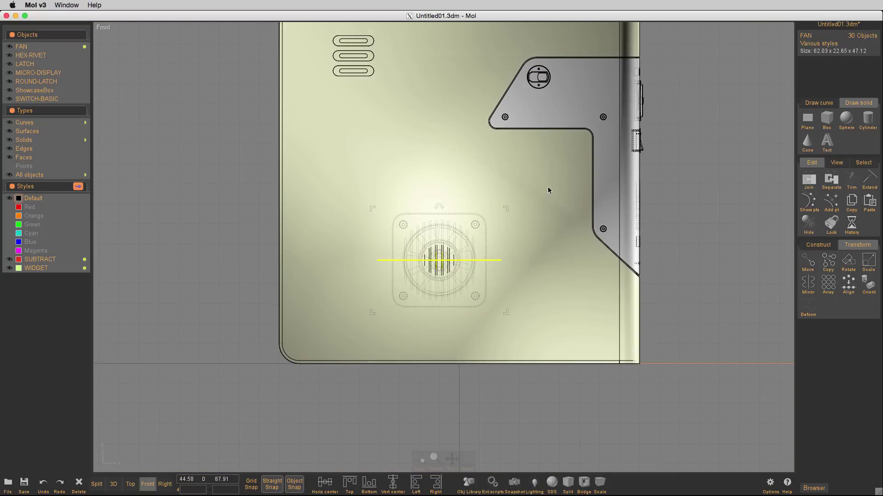
Move the scaled fan outward in the top view so its marker curve sits on the box's side surface
key("space")
scroll(357, 175, "up", 4)
key("m")
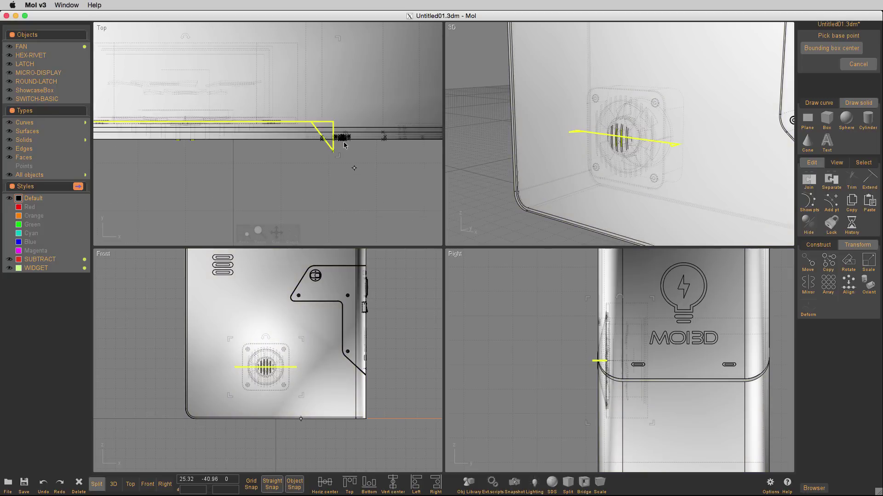
left_click(332, 121)
key("Escape")
scroll(363, 174, "down", 1)
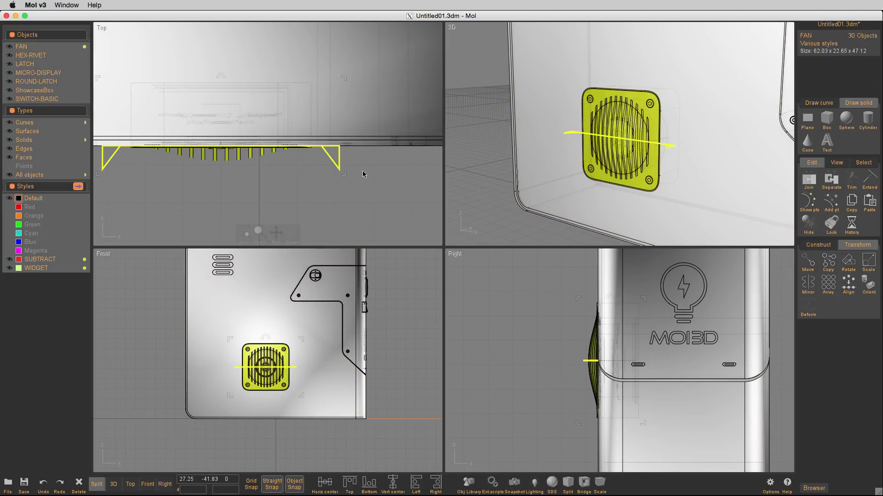
Move the fan in the front view toward the box's lower rear corner, aligning its rear edge with the ends of the vent slots
key("space")
left_click_drag(439, 254, 409, 272)
key("m")
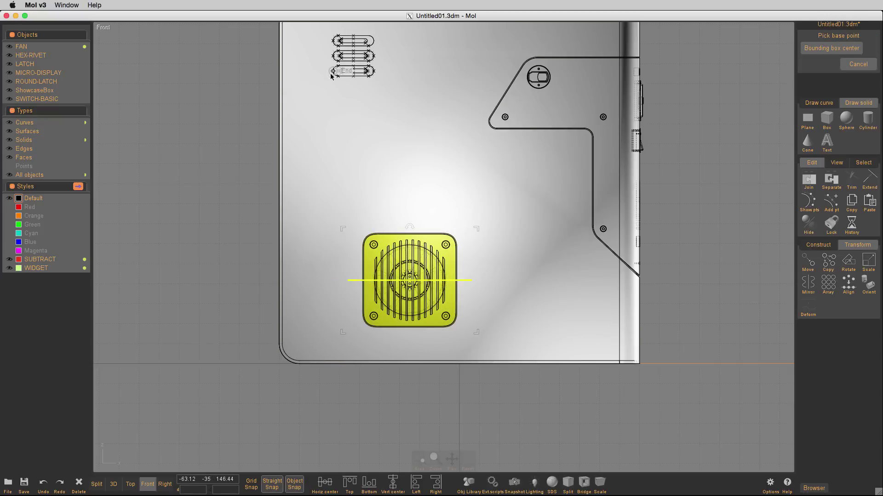
left_click(362, 263)
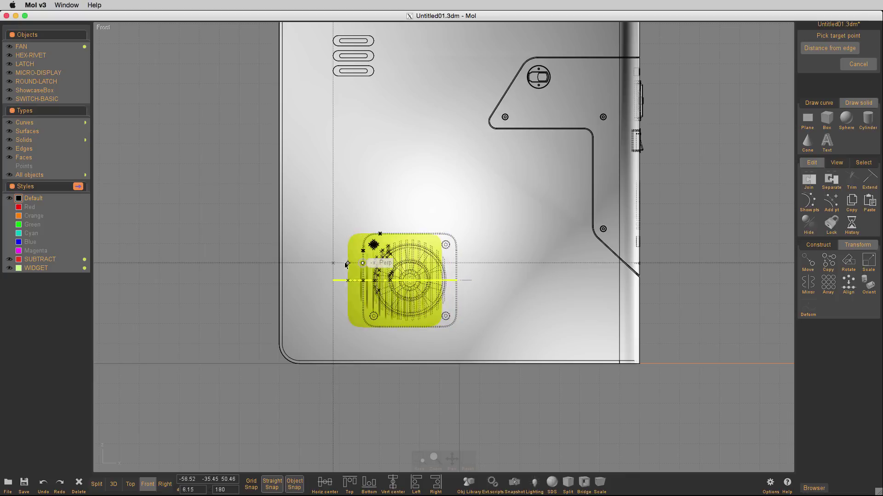
left_click(344, 265)
left_click(221, 209)
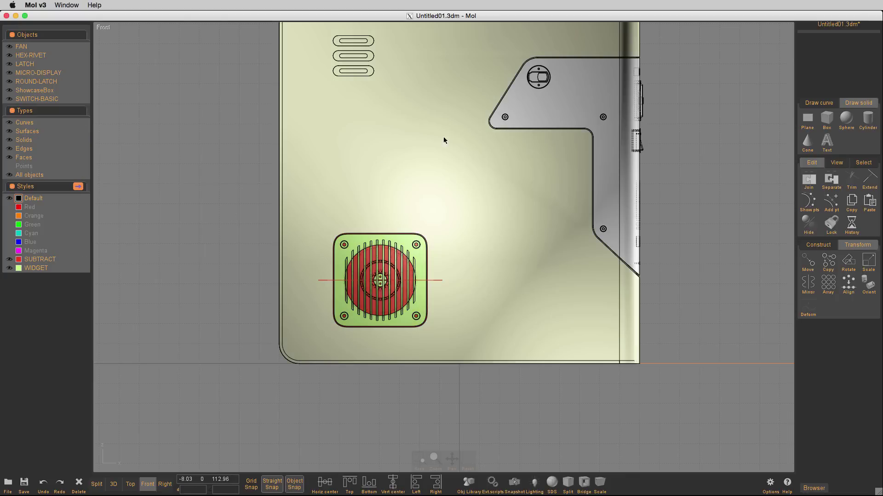
Isolate the main body and the fan assembly, with the fan facing the 3D view
left_click(440, 138)
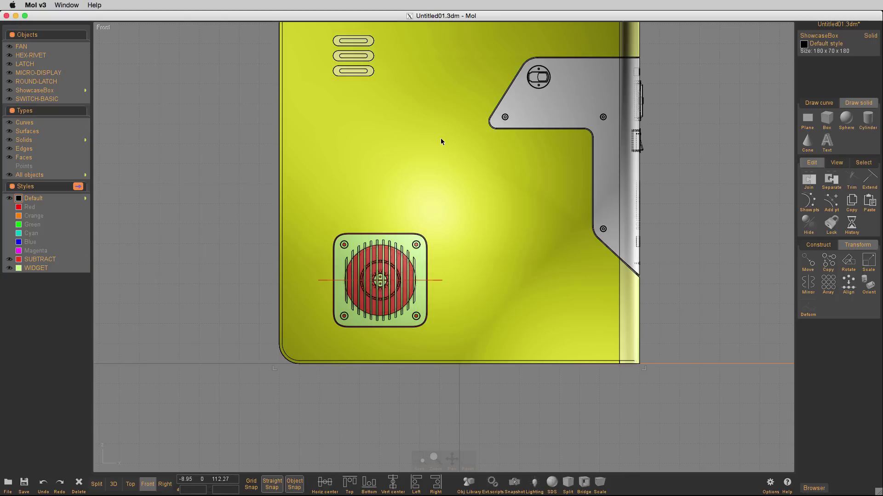
left_click(85, 46)
key("i")
key("F5")
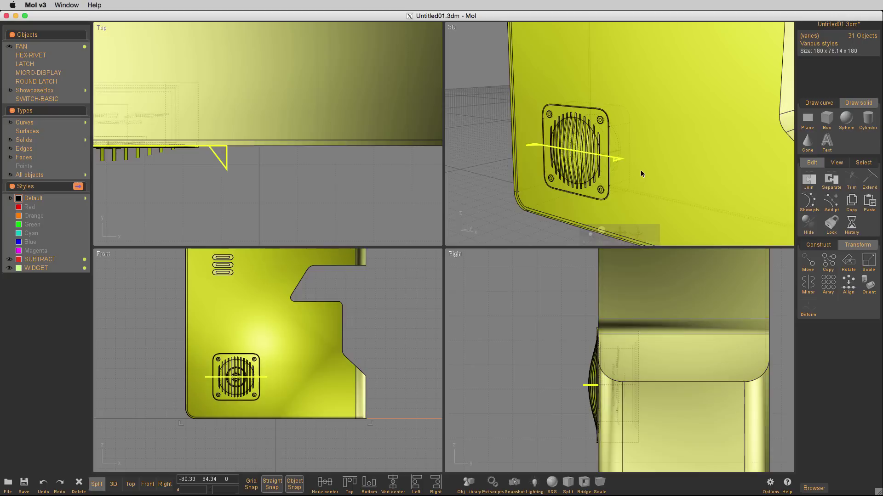
key("F6")
right_click_drag(641, 170, 617, 184)
scroll(616, 184, "down", 4)
middle_click_drag(616, 184, 483, 234)
scroll(482, 234, "down", 2)
left_click(230, 201)
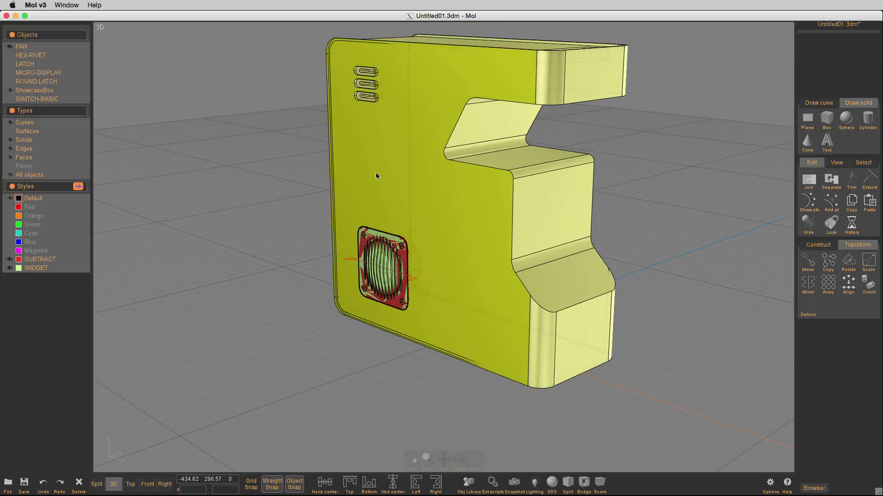
left_click(239, 196)
right_click_drag(238, 195, 350, 206)
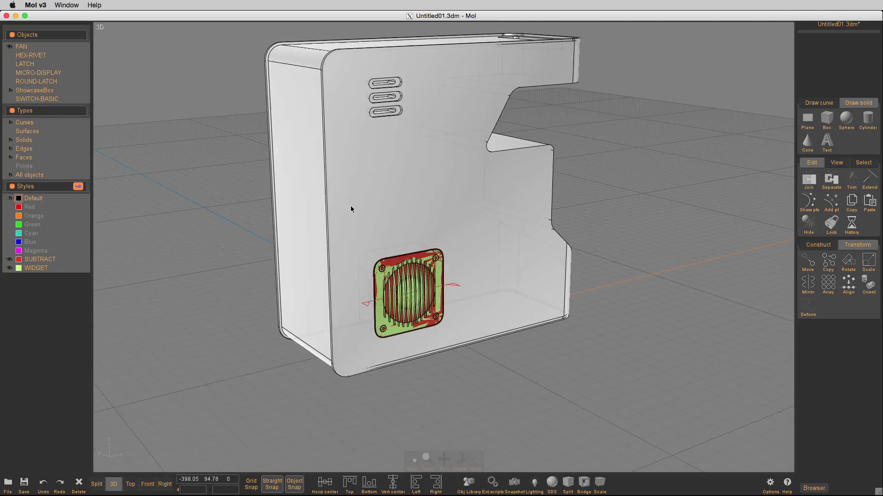
Lock the main body temporarily and examine the fan's WIDGET and SUBTRACT solids separately
left_click(383, 187)
key("ctrl+l")
right_click_drag(486, 183, 389, 200)
left_click(10, 259)
right_click_drag(416, 255, 455, 257)
scroll(455, 258, "up", 5)
right_click_drag(328, 272, 418, 230)
middle_click_drag(418, 230, 550, 188)
scroll(551, 187, "down", 3)
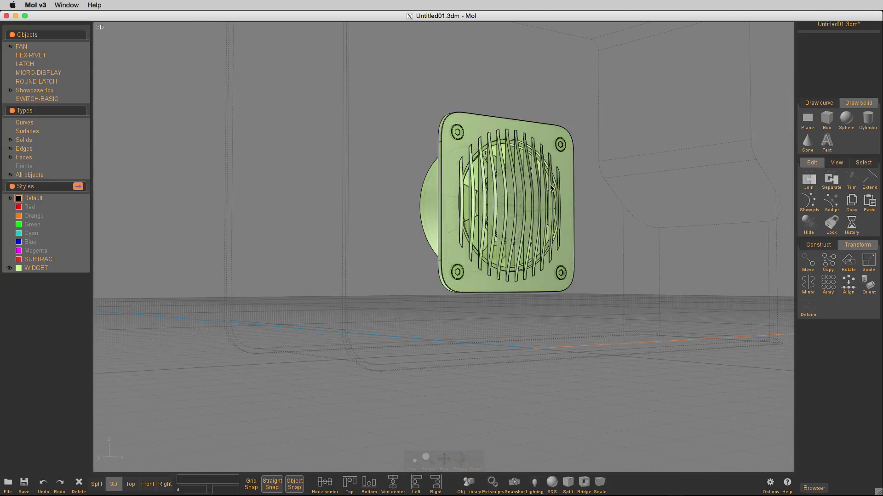
right_click_drag(551, 189, 467, 212)
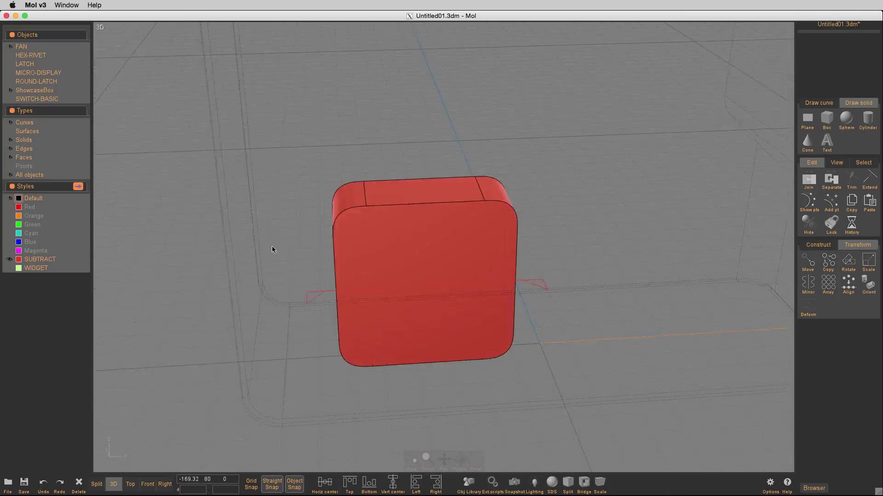
right_click_drag(282, 252, 206, 255)
left_click(10, 269)
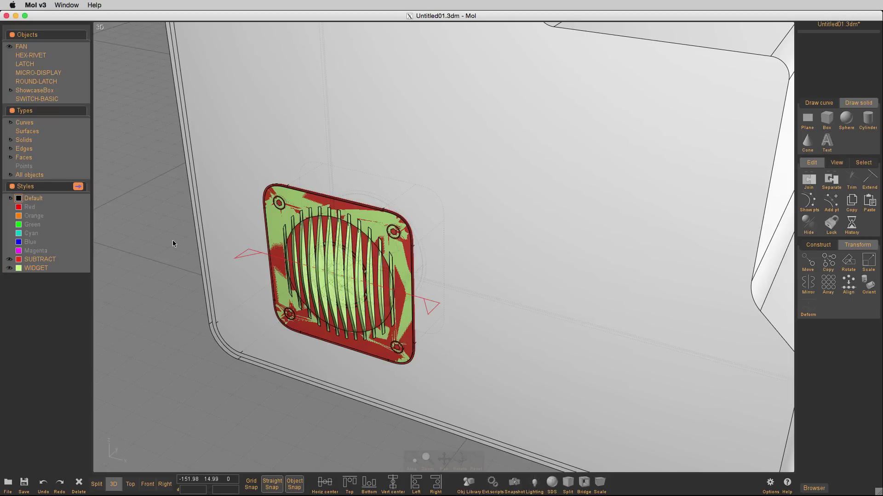
Subtract the fan's SUBTRACT objects from the main body, remove the leftover curve and assign the Default style to the result
left_click(302, 148)
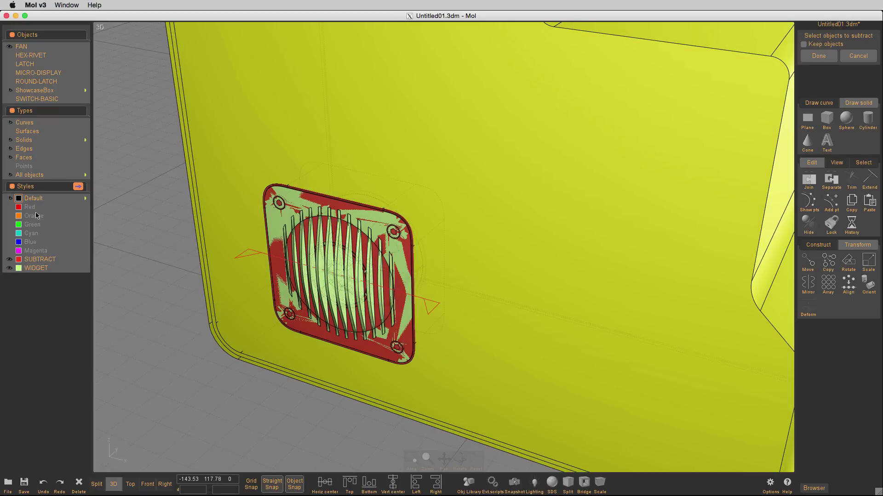
scroll(138, 254, "down", 3)
left_click(83, 259)
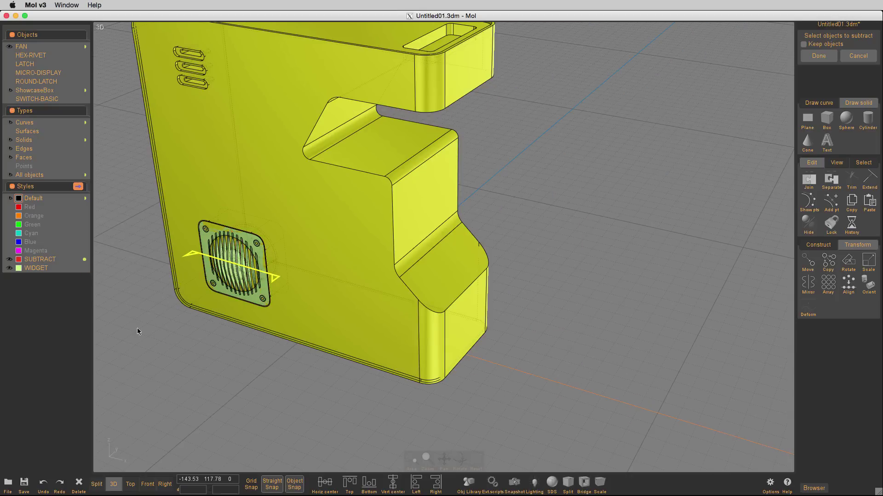
right_click(137, 329)
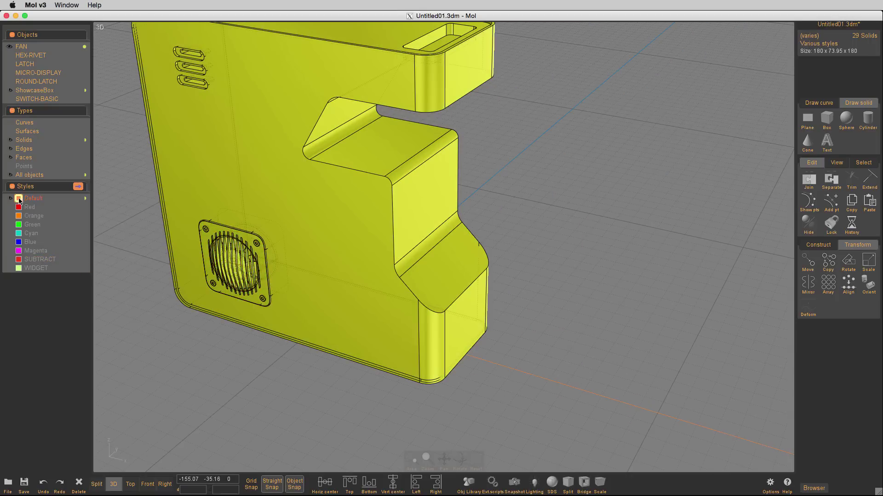
left_click(179, 356)
Insert the POWER-PORT part from the object library onto the lower part of the box's rear face
scroll(182, 354, "down", 2)
right_click_drag(182, 353, 559, 287)
left_click(469, 482)
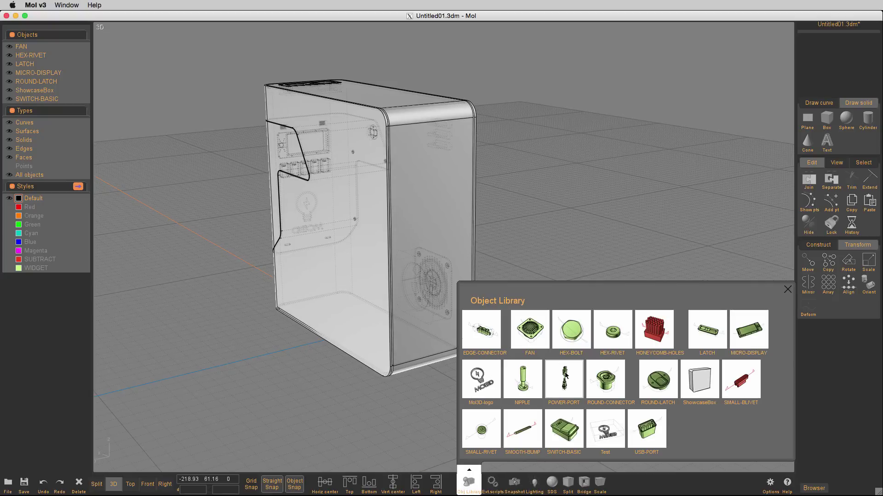
left_click(569, 385)
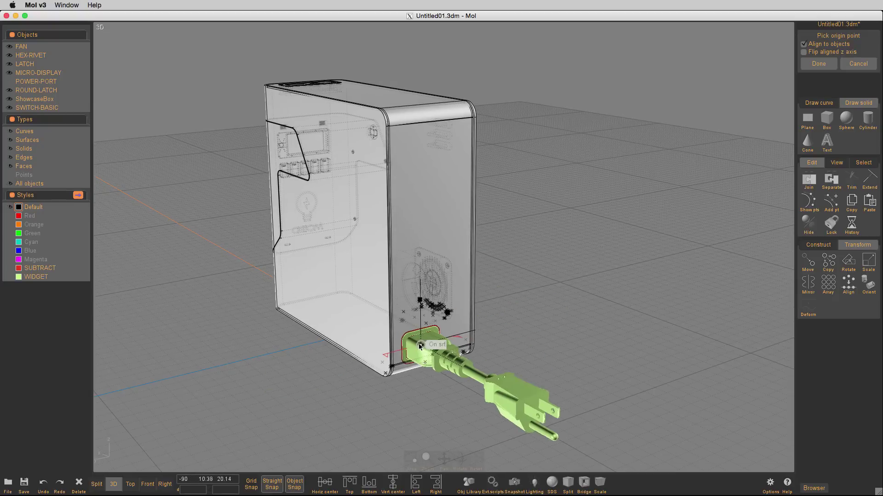
left_click(415, 339)
right_click(570, 342)
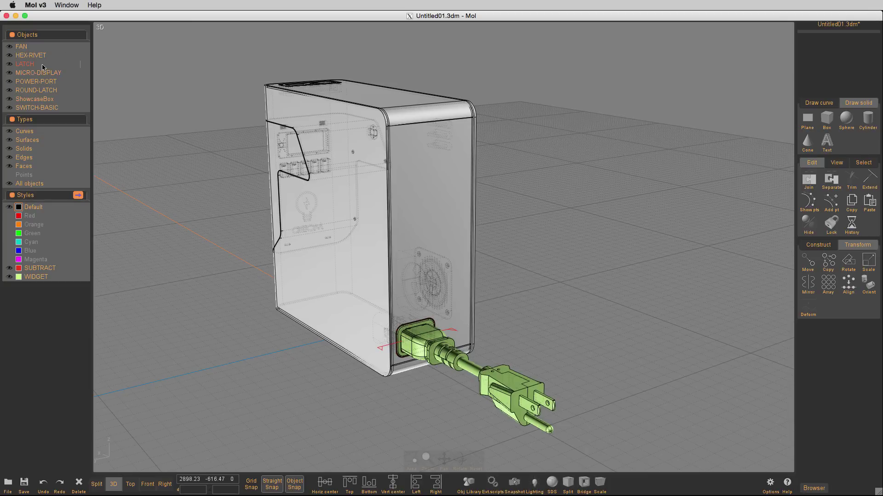
Scale the whole power port down to about 111.6 x 40.4 x 19.8 and move it back flush against the rear wall
left_click(84, 83)
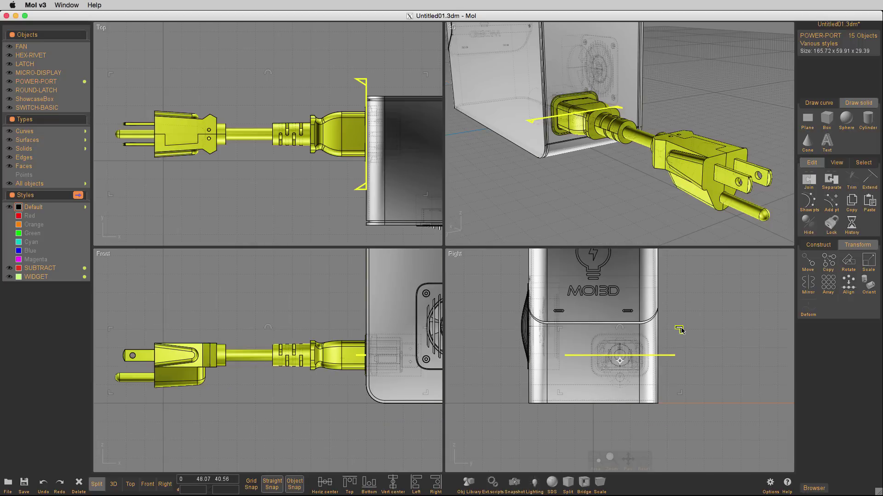
left_click_drag(681, 329, 659, 349)
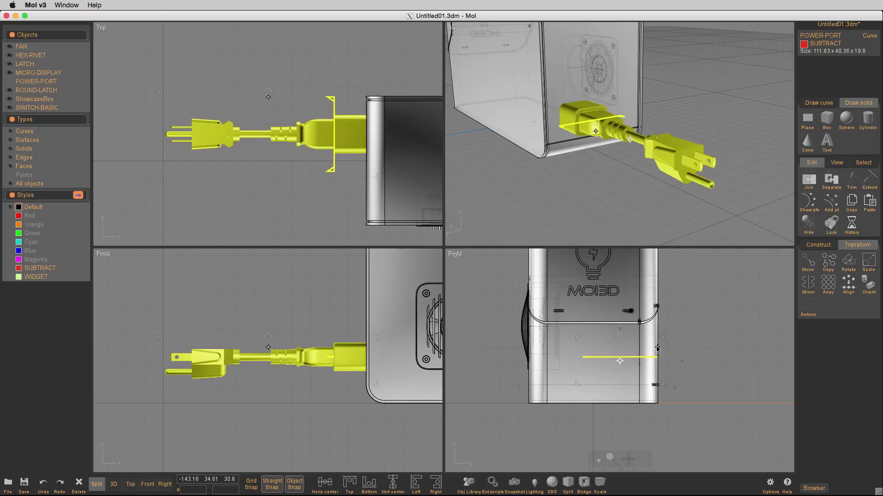
left_click(332, 171)
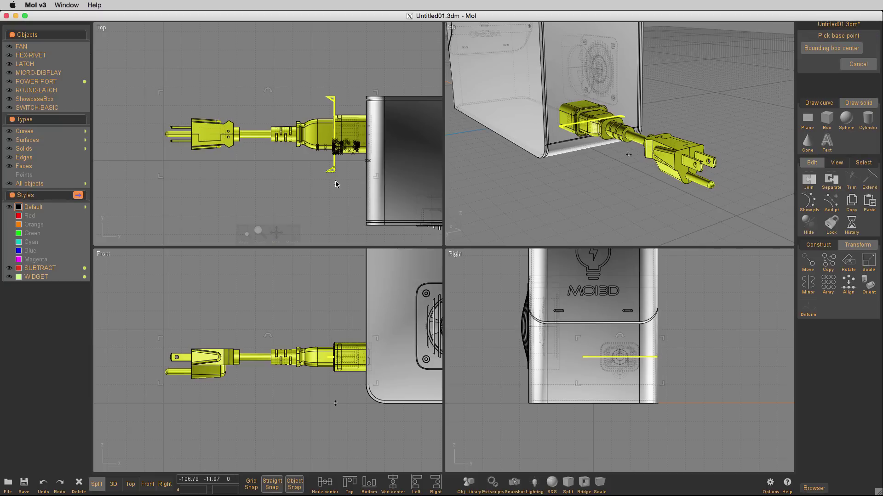
left_click(364, 178)
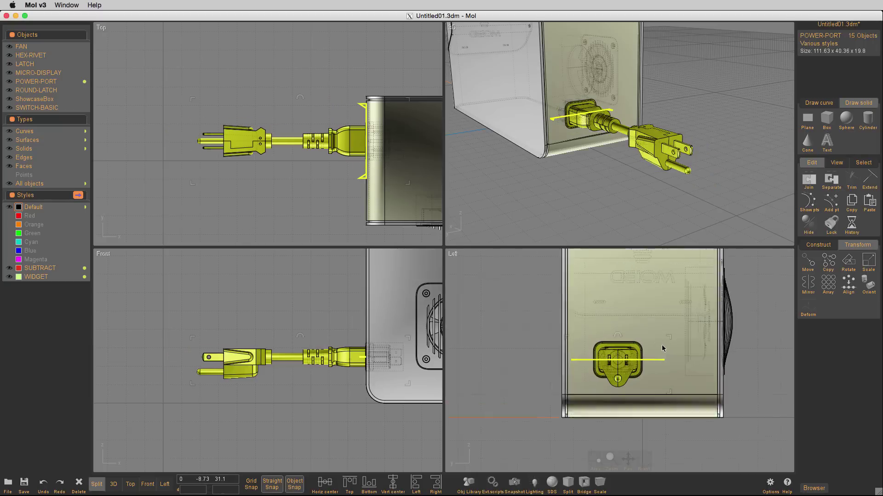
Move the power port in the rear view onto the box's vertical centreline, slightly higher above the bottom edge
key("ctrl+shift+c")
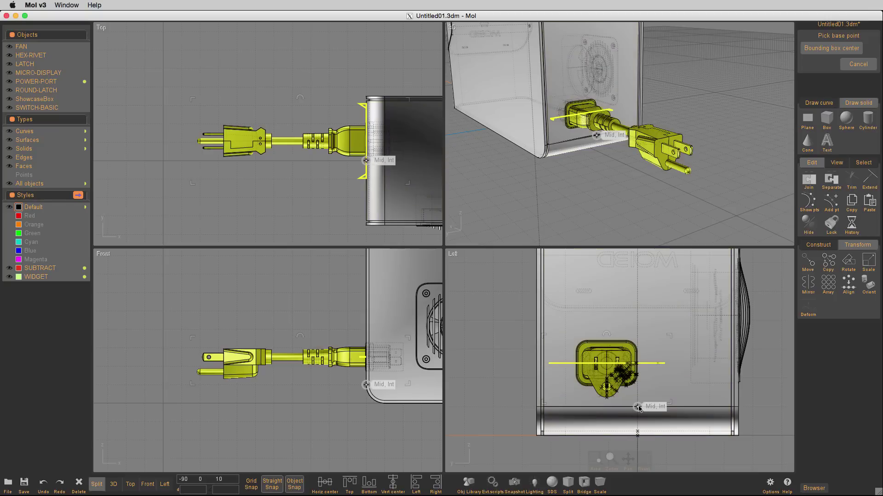
left_click(607, 340)
left_click(637, 329)
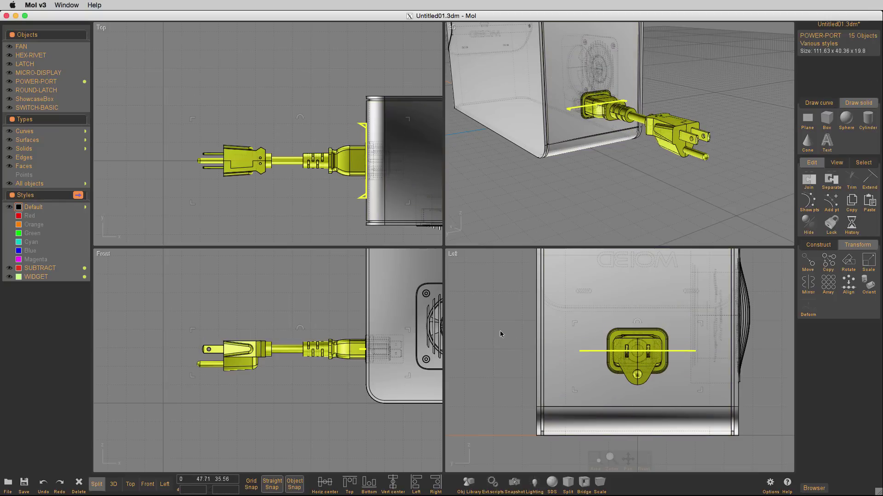
left_click(522, 182)
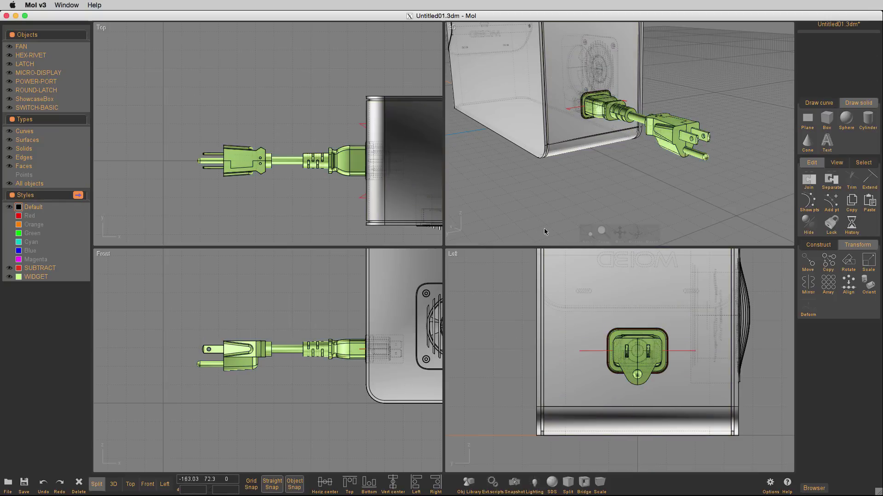
Isolate the inner rear body and the power port, and hide the WIDGET objects to expose the cutter
left_click(631, 301)
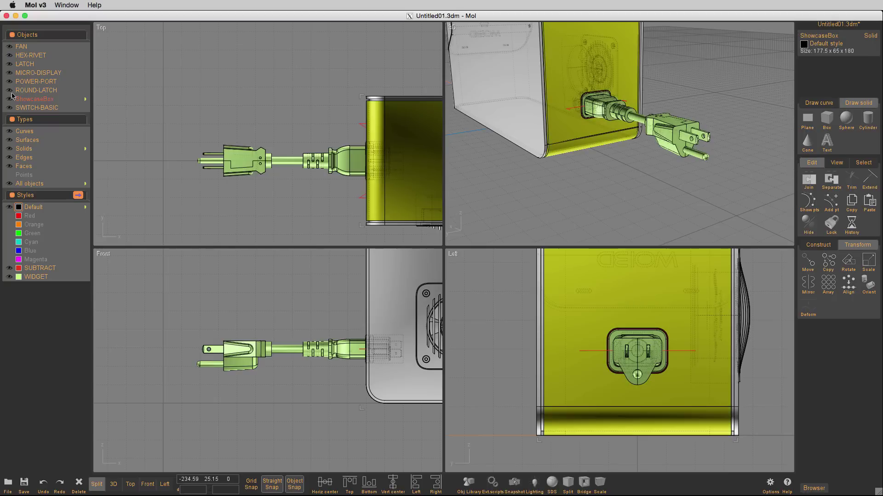
left_click(84, 82)
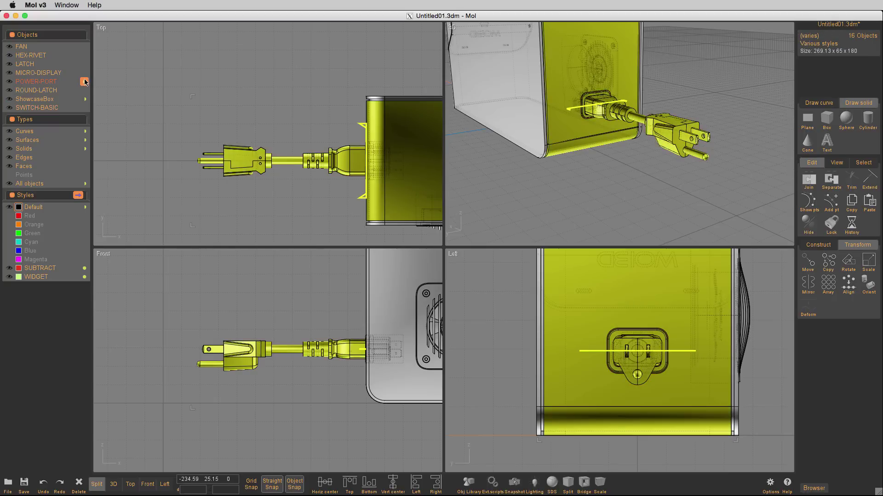
key("i")
right_click_drag(506, 166, 400, 181)
left_click(652, 164)
right_click_drag(652, 161, 586, 169)
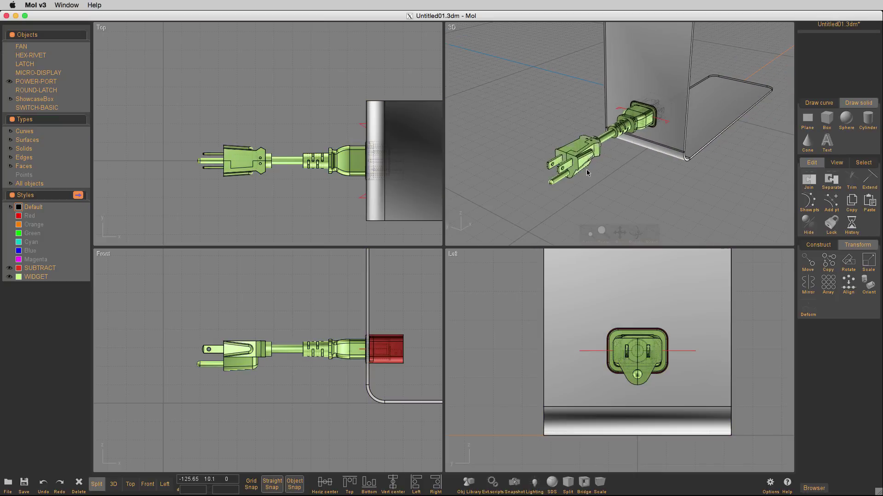
right_click_drag(634, 184, 583, 201)
left_click(9, 277)
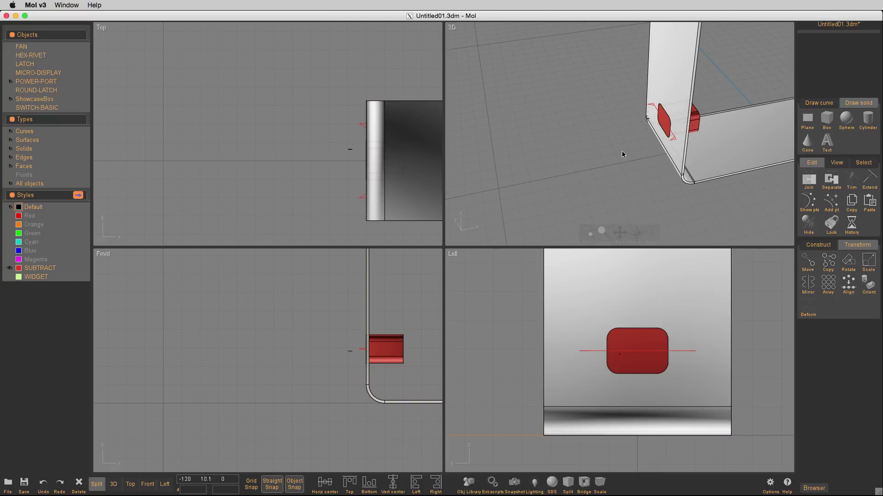
right_click_drag(630, 150, 568, 160)
Subtract the power port's SUBTRACT objects from the inner body with the cutters kept, and show all objects again
left_click(707, 211)
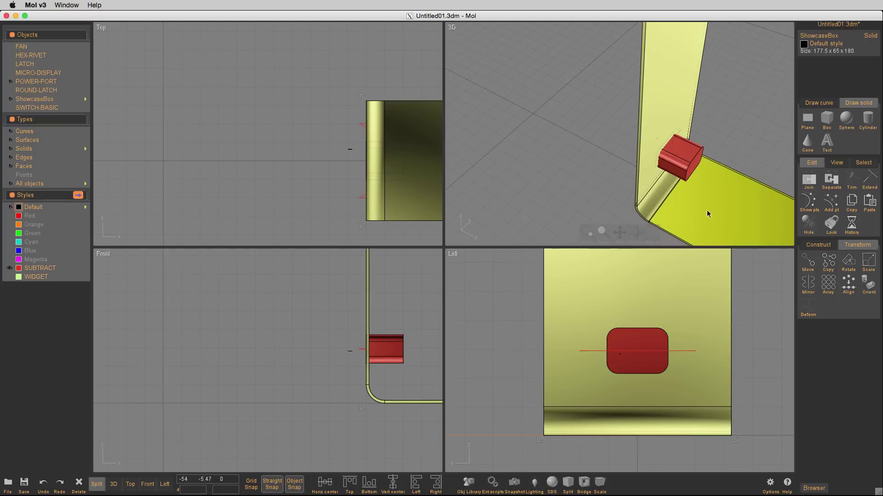
key("d")
left_click(804, 46)
left_click(71, 267)
right_click(235, 121)
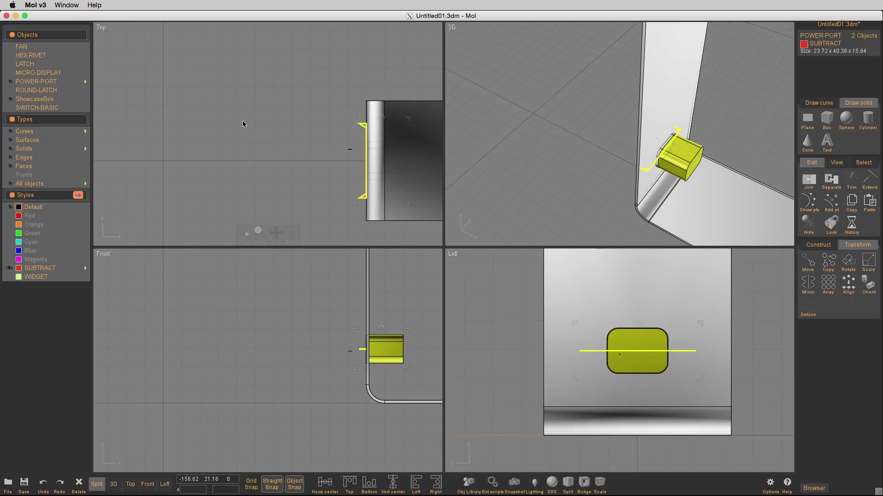
left_click(243, 121)
key("ctrl+h")
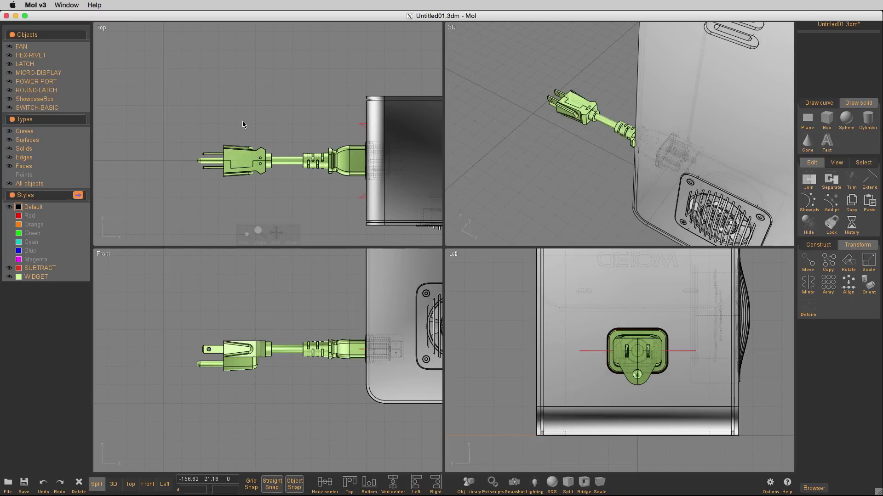
Isolate the outer main body together with the power port and turn the 3D view toward its rear
left_click(391, 299)
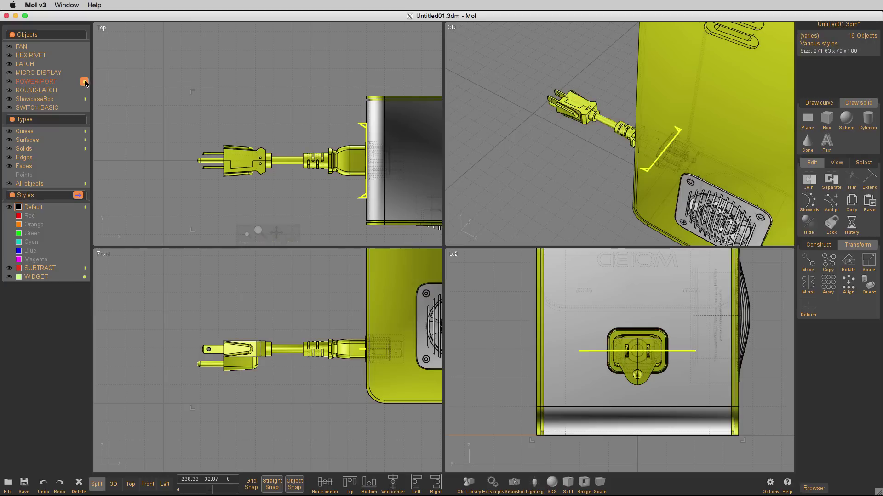
key("ctrl+i")
right_click_drag(520, 170, 709, 144)
left_click(710, 144)
left_click(572, 88)
Subtract the power port's SUBTRACT objects from the main body without keeping them, and assign the Default style to the result
key("d")
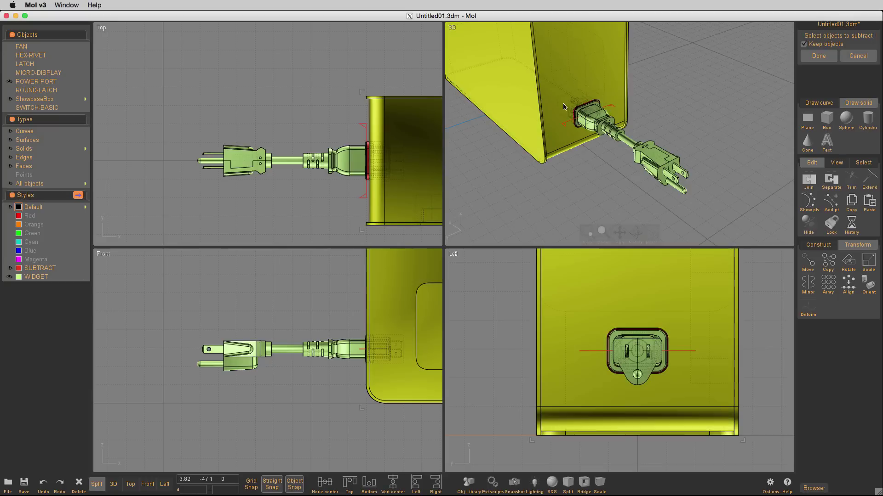
left_click(805, 43)
left_click(40, 268)
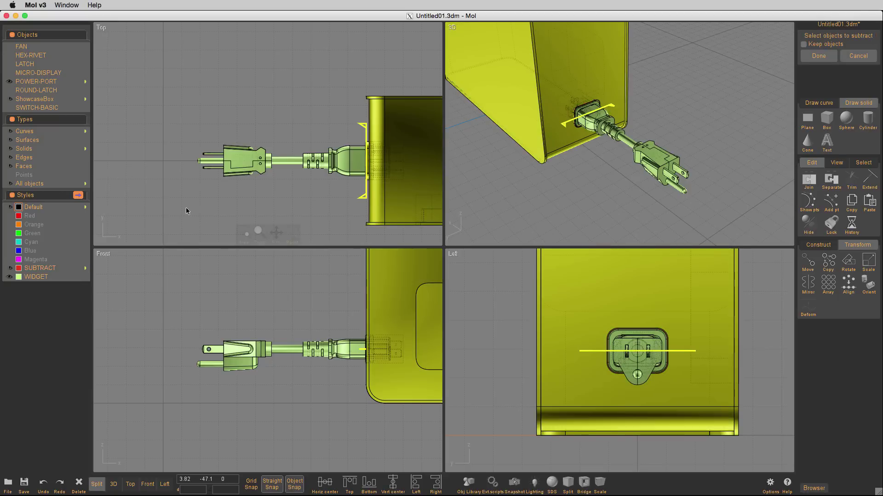
right_click(186, 208)
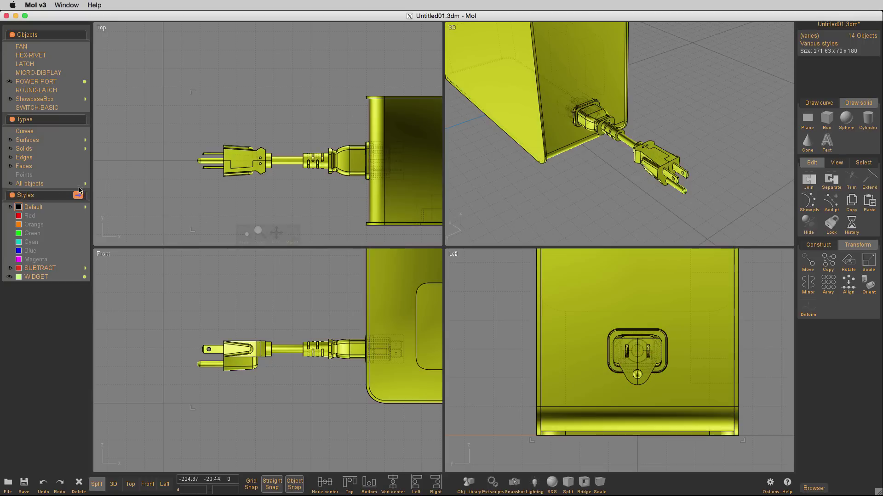
left_click(179, 218)
Show all hidden objects, fit the whole model in the views and assign the Default style to everything
key("space")
key("f")
key("space")
right_click_drag(492, 193, 429, 158)
key("ctrl+h")
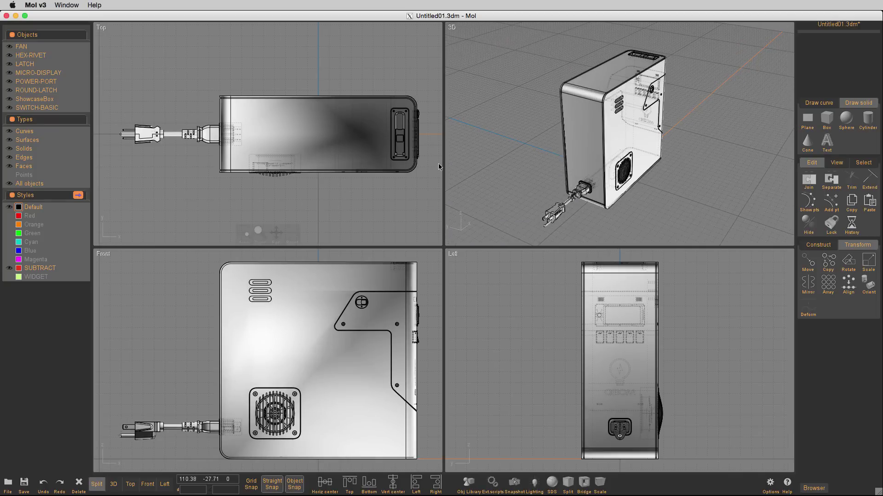
key("ctrl+a")
left_click(16, 208)
left_click(153, 213)
Assign the Green style to the recessed faces of the front panel's light-bulb outline, its two base bars and the MOI3D letters
right_click_drag(637, 147, 588, 195)
key("space")
mouse_move(587, 194)
left_mouse_down()
mouse_move(575, 209)
mouse_move(581, 201)
left_mouse_up()
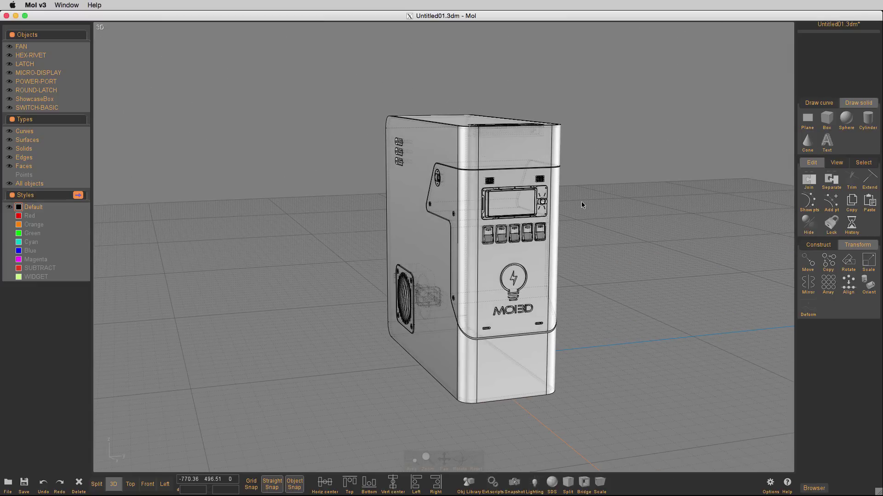
scroll(539, 280, "up", 10)
right_click_drag(539, 280, 526, 266)
left_click(501, 270)
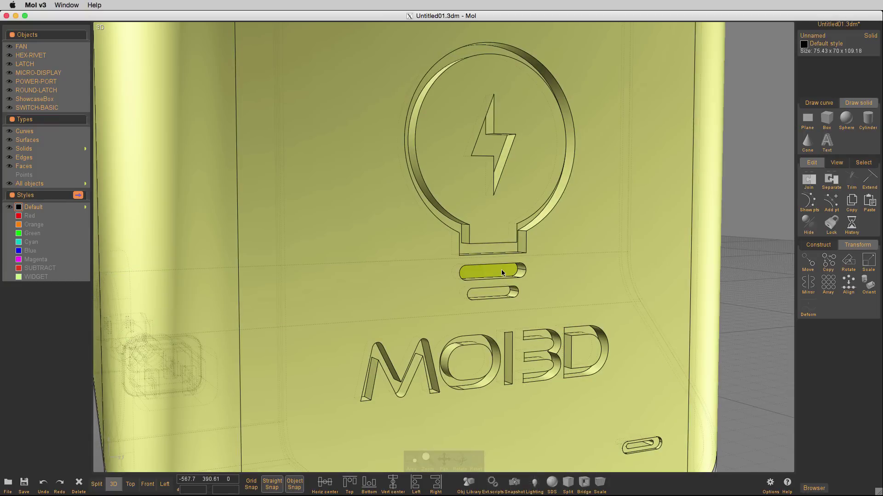
left_click(501, 271)
left_click(506, 247)
left_click(507, 292)
left_click(578, 332)
left_click(544, 341)
left_click(476, 341)
left_click(422, 353)
right_click_drag(538, 354, 489, 355)
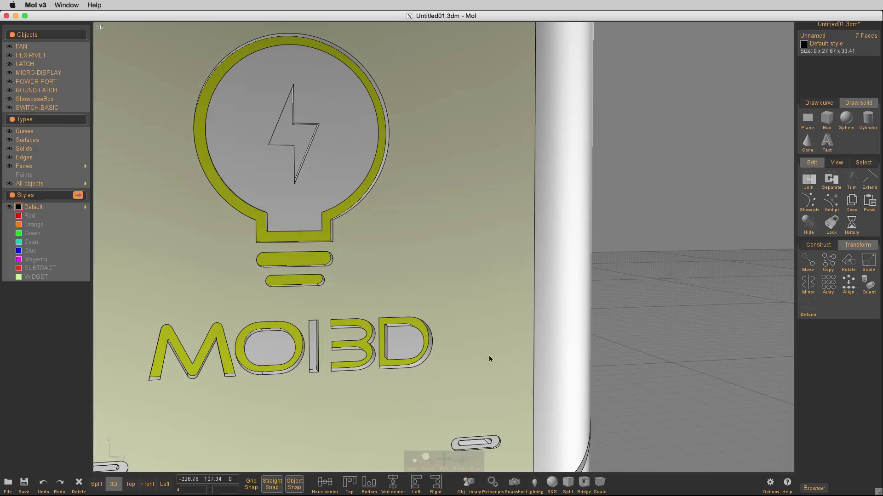
left_click(315, 329)
left_click(31, 233)
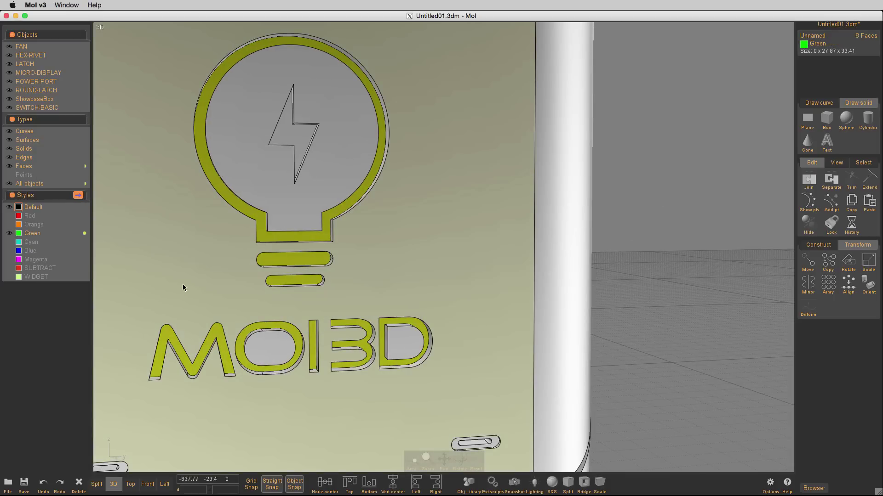
left_click(624, 335)
scroll(628, 332, "down", 10)
right_click_drag(642, 271, 716, 300)
middle_click_drag(716, 300, 647, 249)
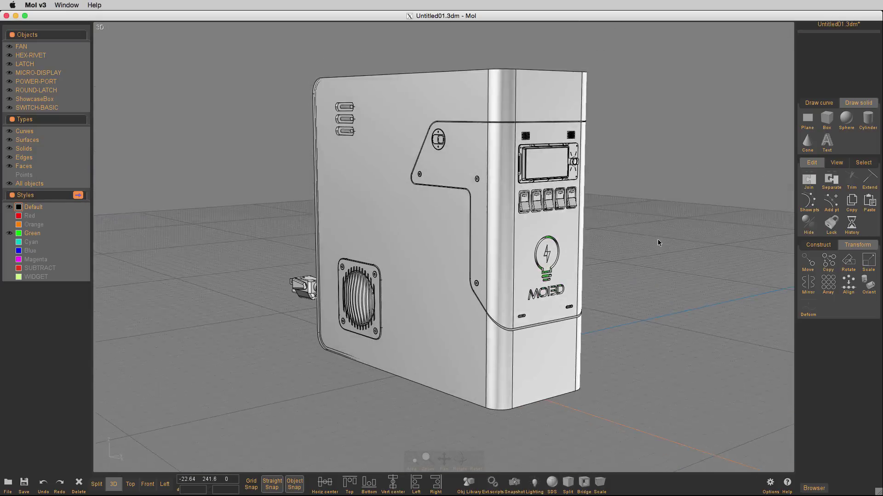